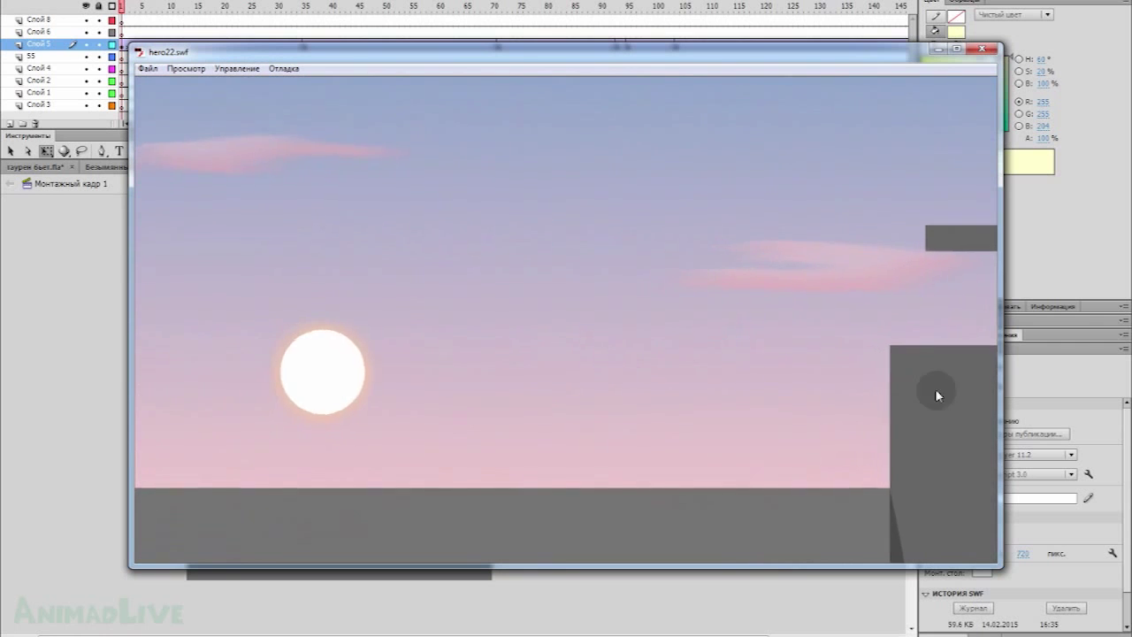
# Step: Close the movie preview and remove the surplus frames of layer Слой 5 beyond frame 196
pyautogui.click(982, 48)
pyautogui.click(202, 32)
pyautogui.moveTo(123, 48); pyautogui.dragTo(754, 48)
pyautogui.rightClick(756, 50)
pyautogui.click(799, 108)
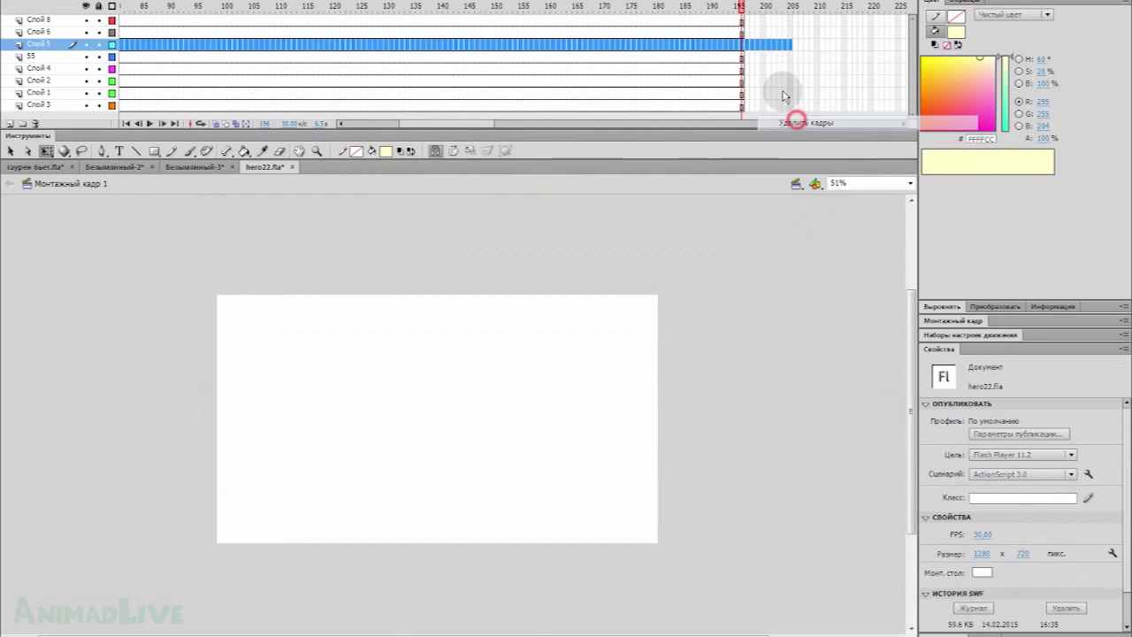
pyautogui.click(747, 44)
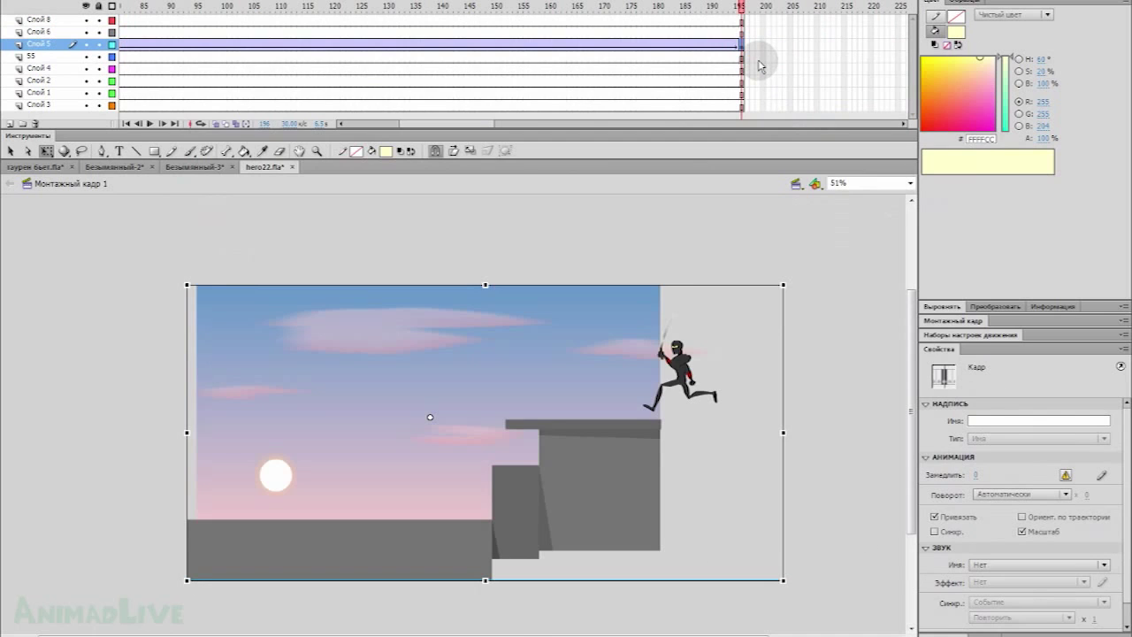
# Step: Test the movie, close the preview and clear the selection on the stage
pyautogui.hotkey('ctrl', 'Return')
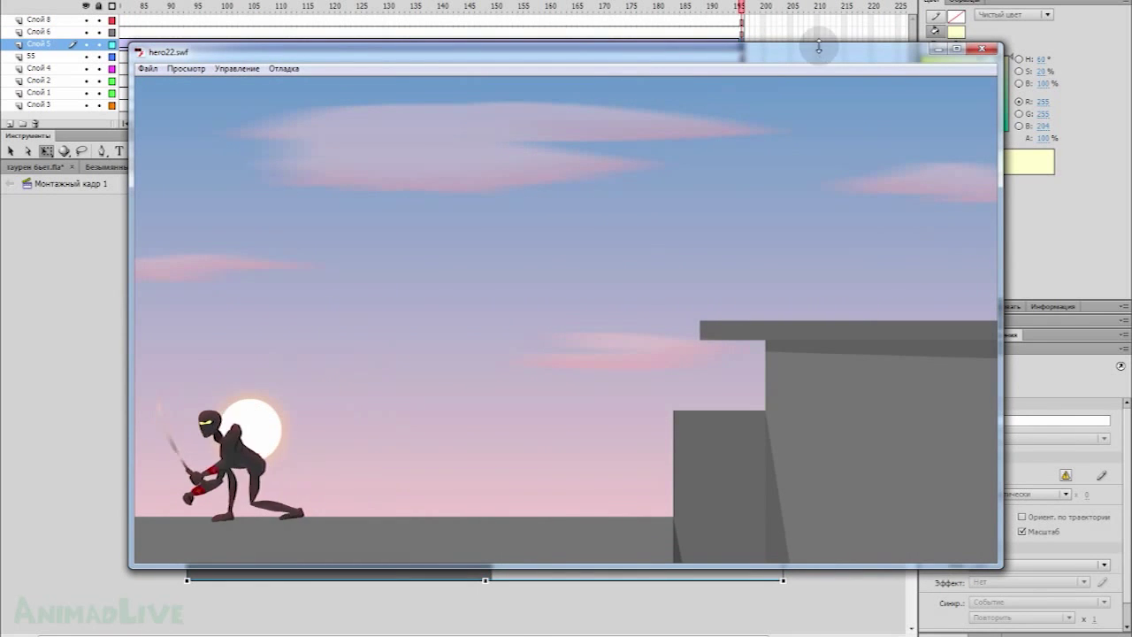
pyautogui.click(981, 49)
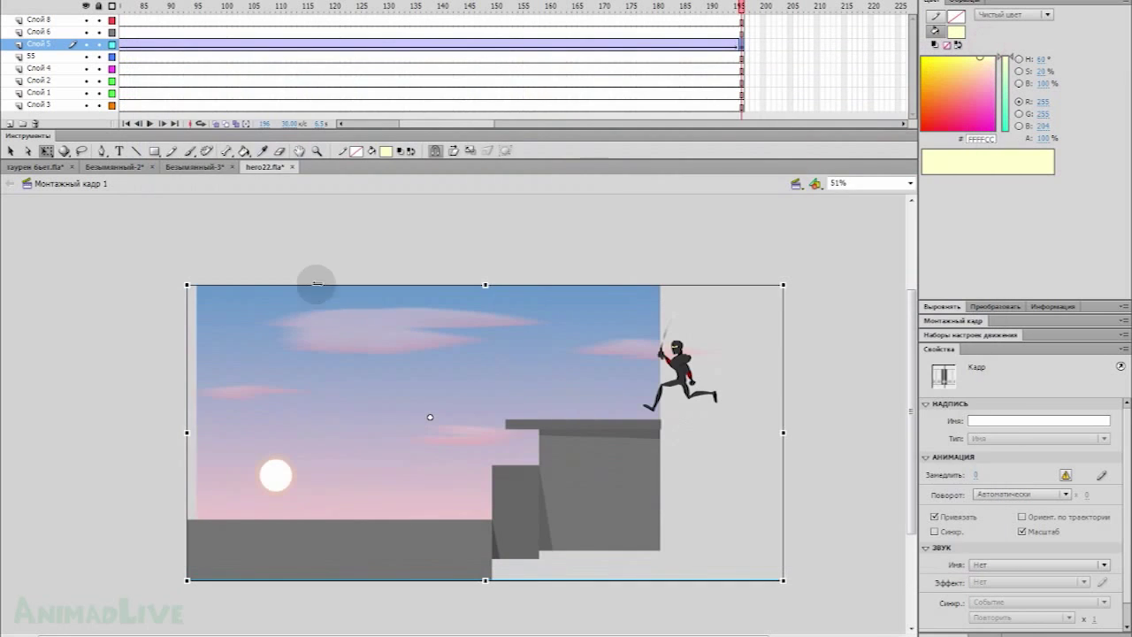
pyautogui.click(306, 252)
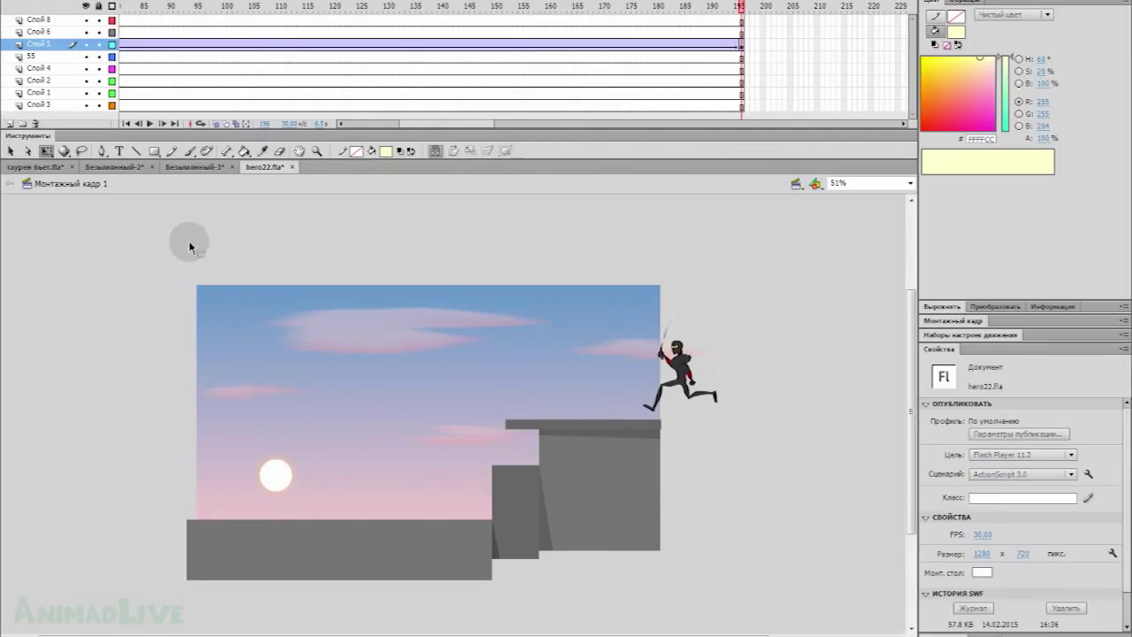
# Step: Select the whole scene on the stage, including the ninja, to check that it forms one movie clip, and deselect it
pyautogui.moveTo(159, 245); pyautogui.dragTo(733, 589)
pyautogui.click(733, 586)
pyautogui.moveTo(151, 245); pyautogui.dragTo(719, 577)
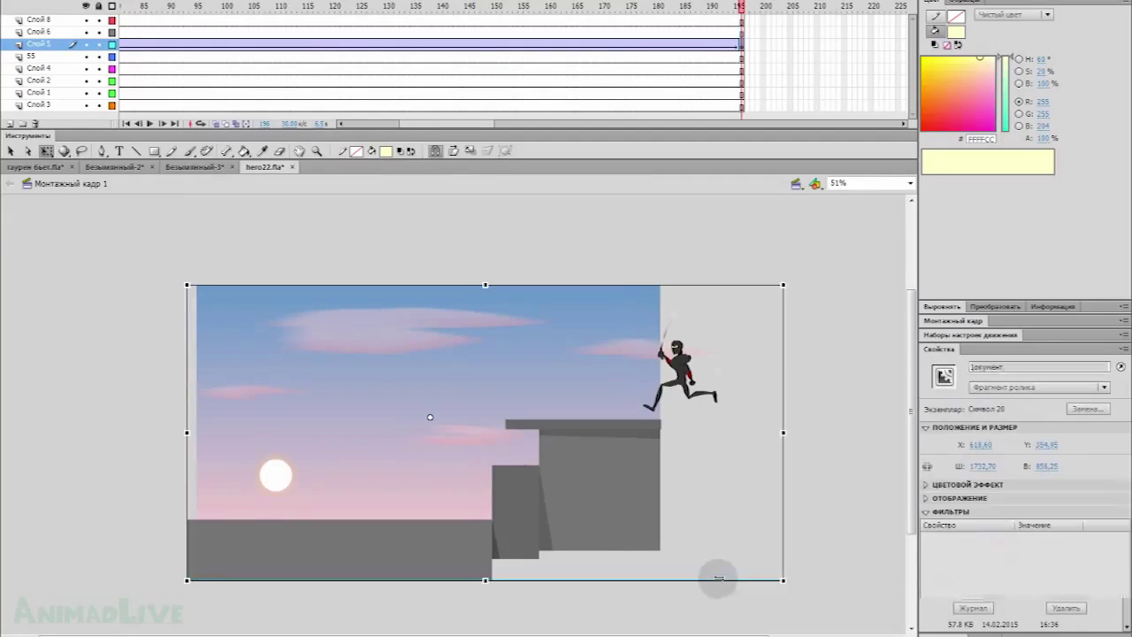
pyautogui.click(663, 248)
pyautogui.click(672, 361)
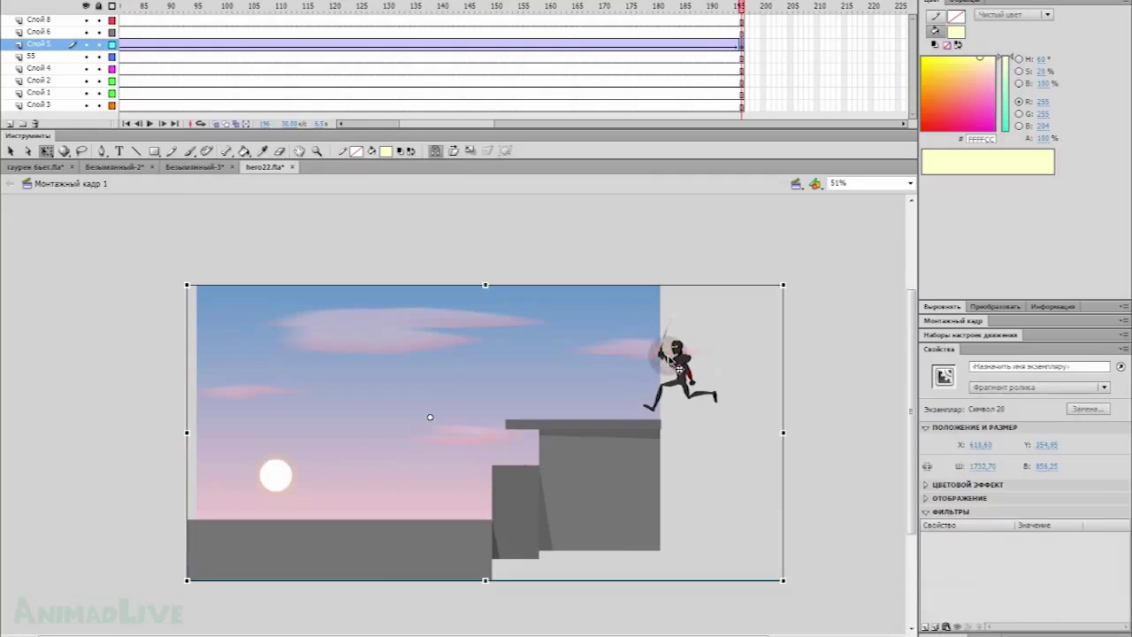
pyautogui.click(137, 263)
pyautogui.click(278, 320)
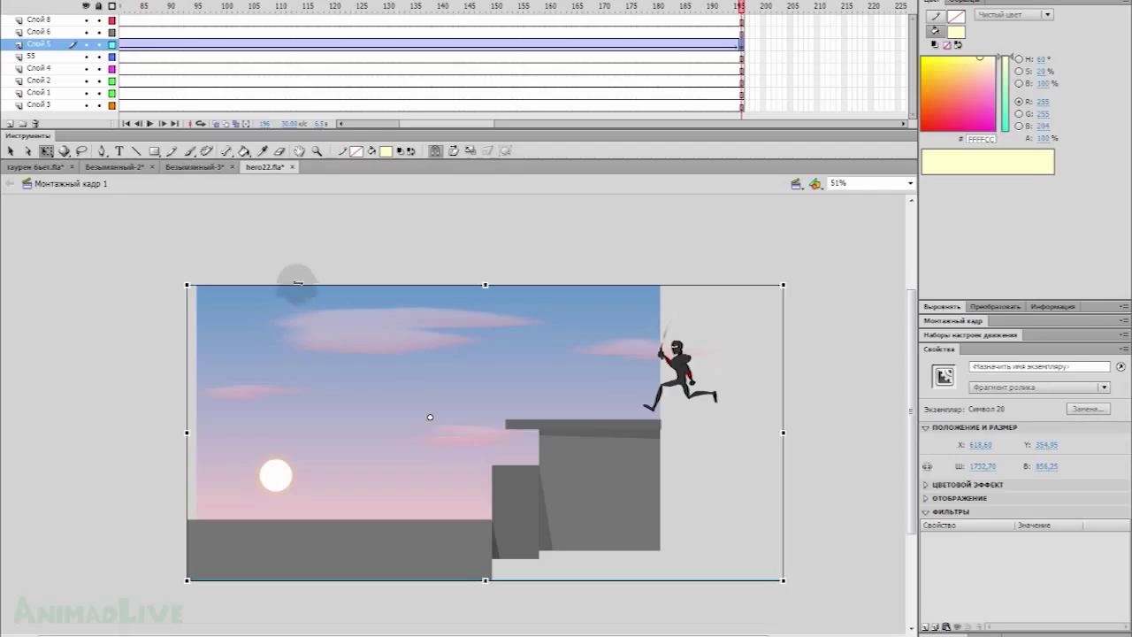
pyautogui.click(296, 255)
pyautogui.click(234, 202)
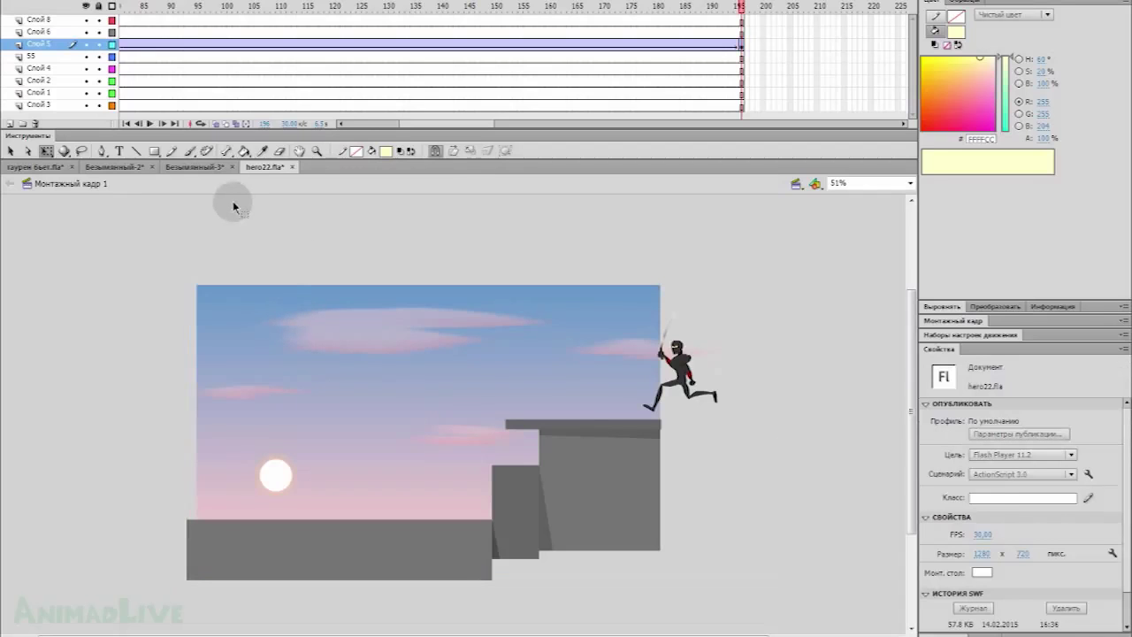
# Step: Switch to the Безымянный-3 document and try moving the watermelon image around the canvas
pyautogui.click(180, 177)
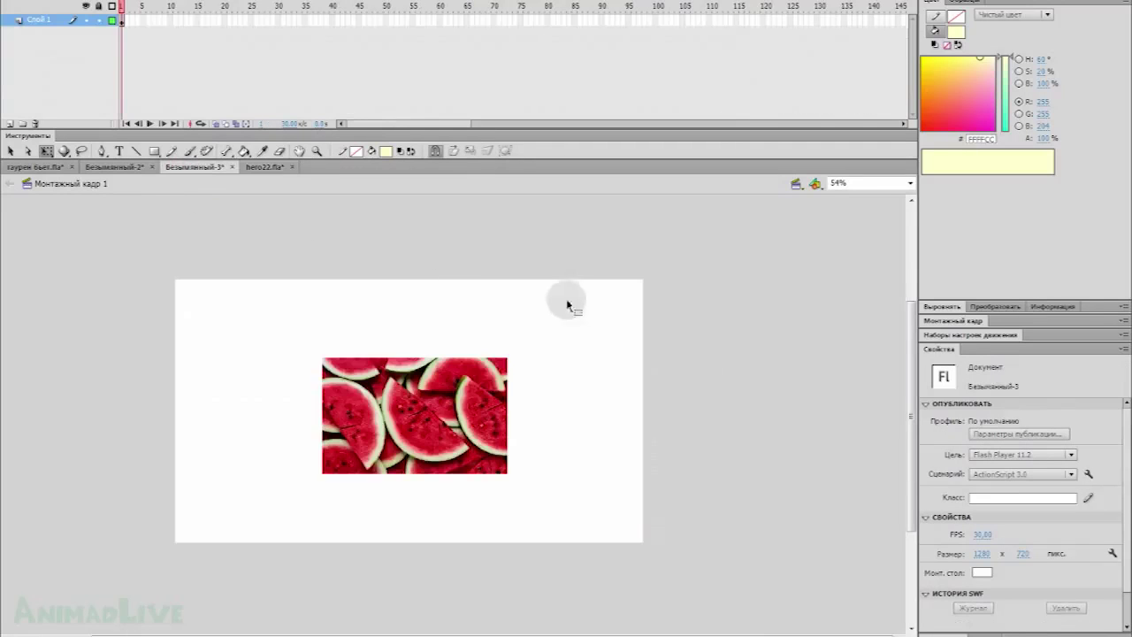
pyautogui.click(354, 381)
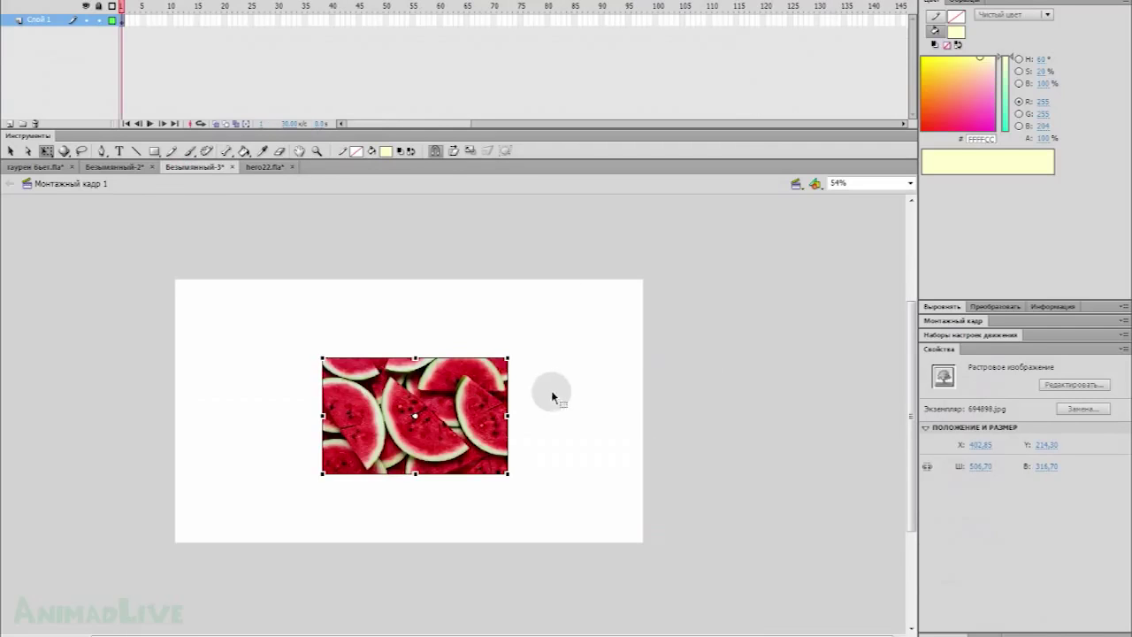
pyautogui.moveTo(485, 418); pyautogui.dragTo(462, 396)
pyautogui.click(593, 428)
pyautogui.click(424, 402)
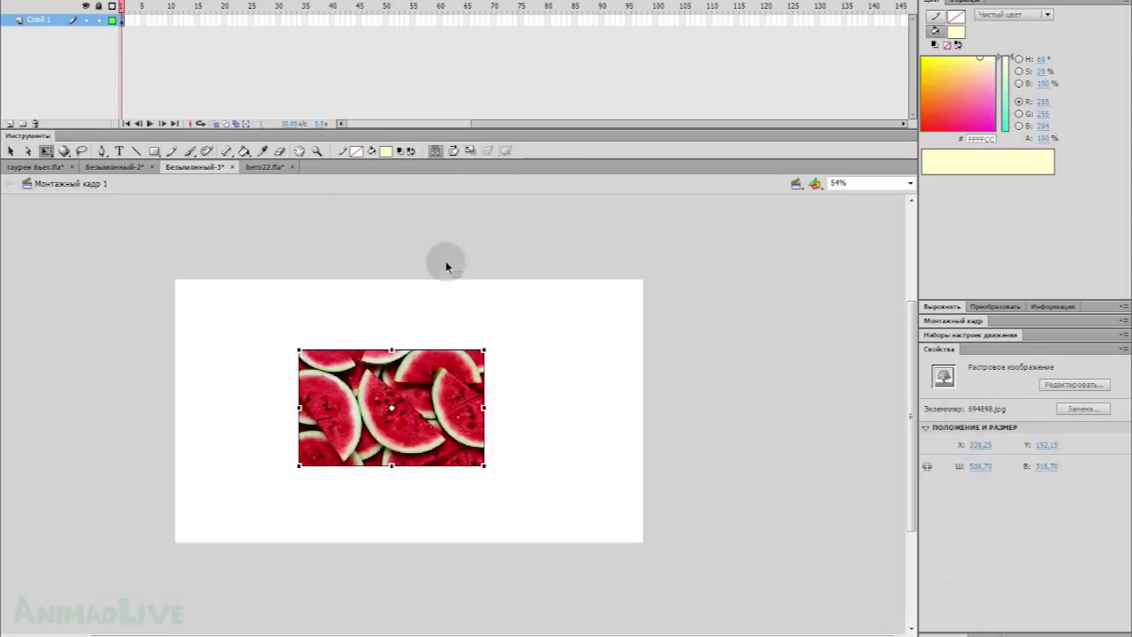
pyautogui.moveTo(448, 411); pyautogui.dragTo(480, 416)
pyautogui.click(281, 392)
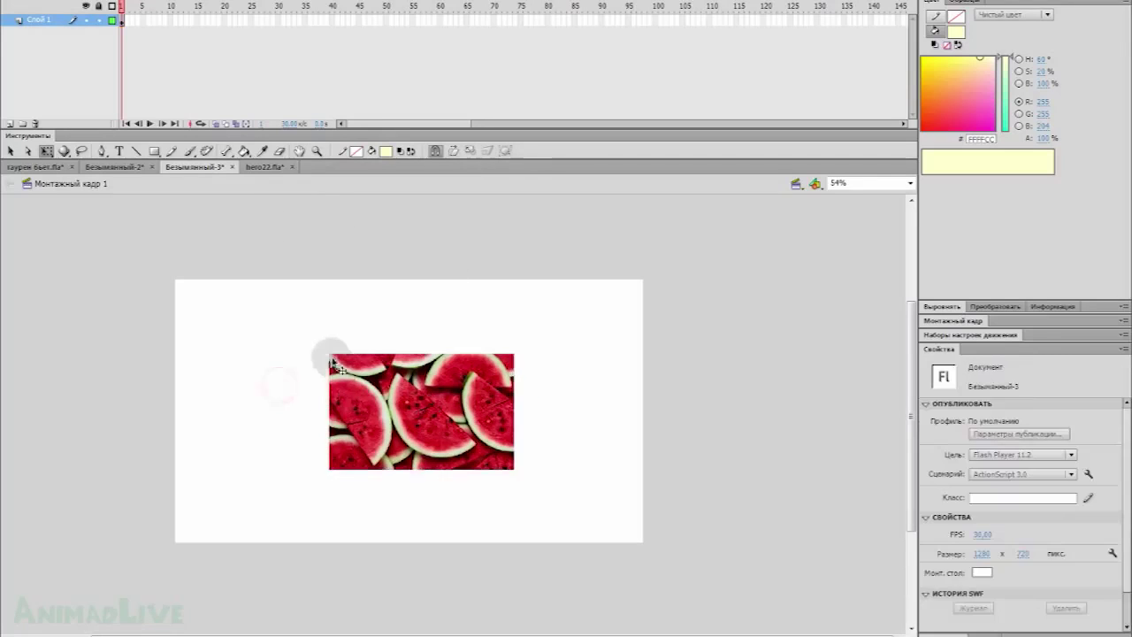
pyautogui.click(448, 398)
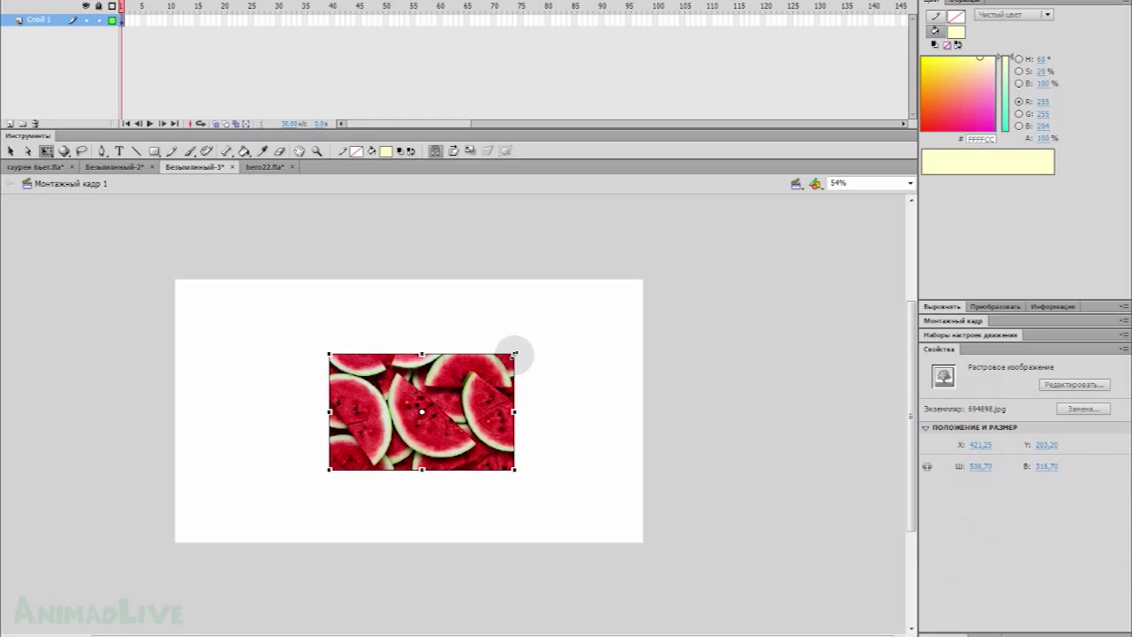
# Step: Try scaling the watermelon image from its corner to simulate a camera zoom
pyautogui.moveTo(514, 355); pyautogui.dragTo(685, 222)
pyautogui.moveTo(524, 379); pyautogui.dragTo(498, 389)
pyautogui.moveTo(667, 241); pyautogui.dragTo(625, 291)
# Step: Switch to hero22.fla, open the scene symbol, try transforming the sun and undo the change
pyautogui.click(256, 167)
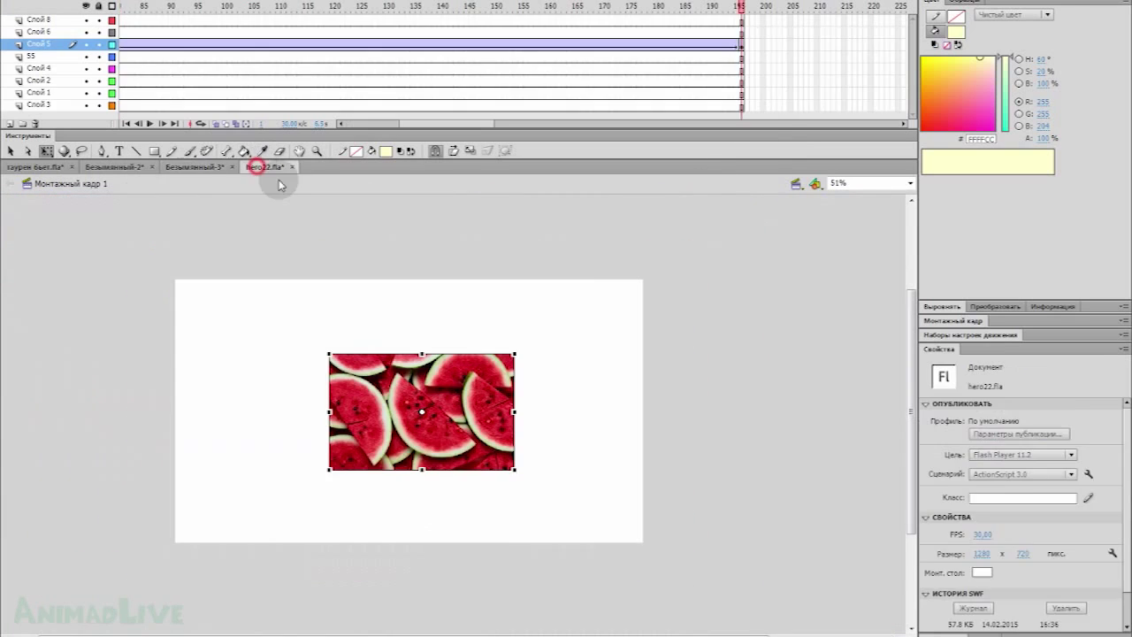
pyautogui.click(341, 521)
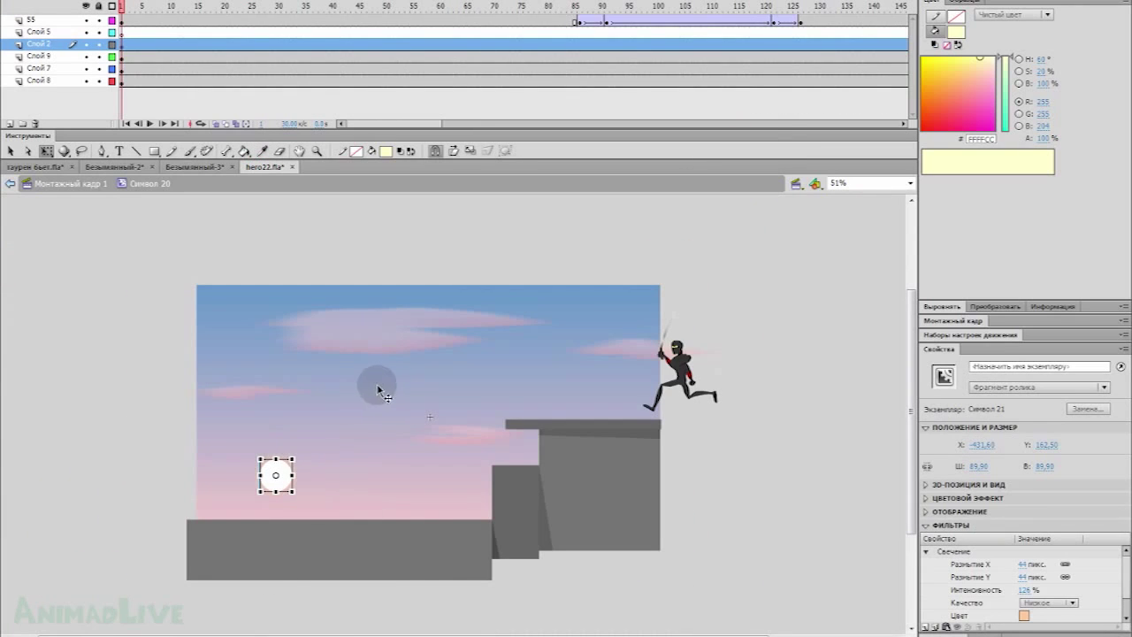
pyautogui.moveTo(297, 452); pyautogui.dragTo(410, 326)
pyautogui.hotkey('ctrl', 'z')
pyautogui.doubleClick(126, 275)
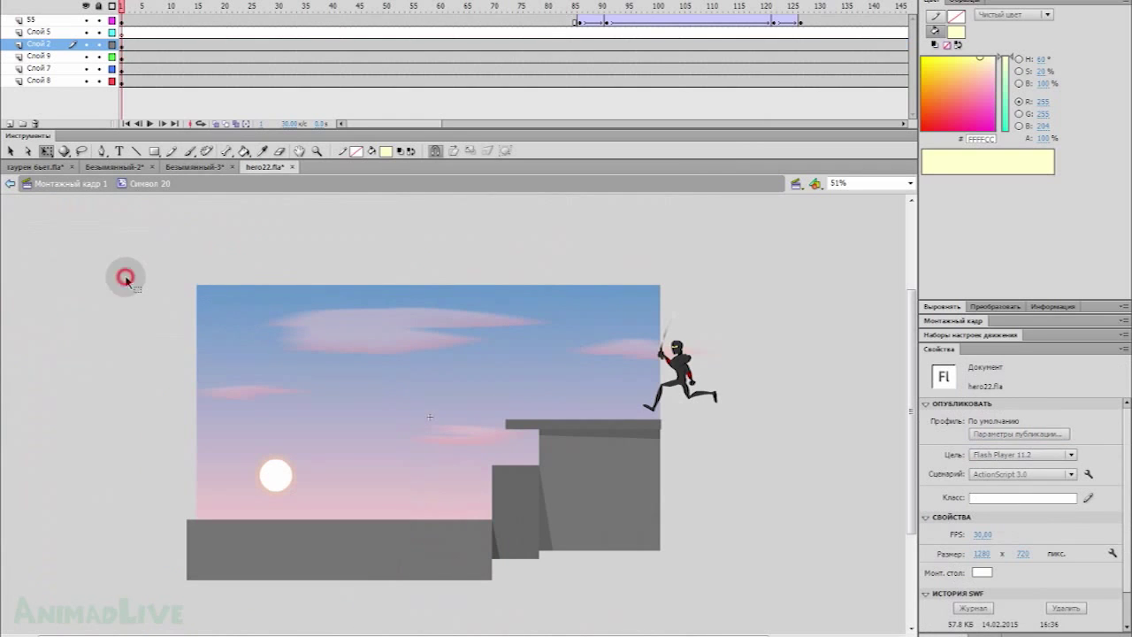
# Step: Try transforming the clouds inside the scene symbol and return to the main scene
pyautogui.doubleClick(399, 335)
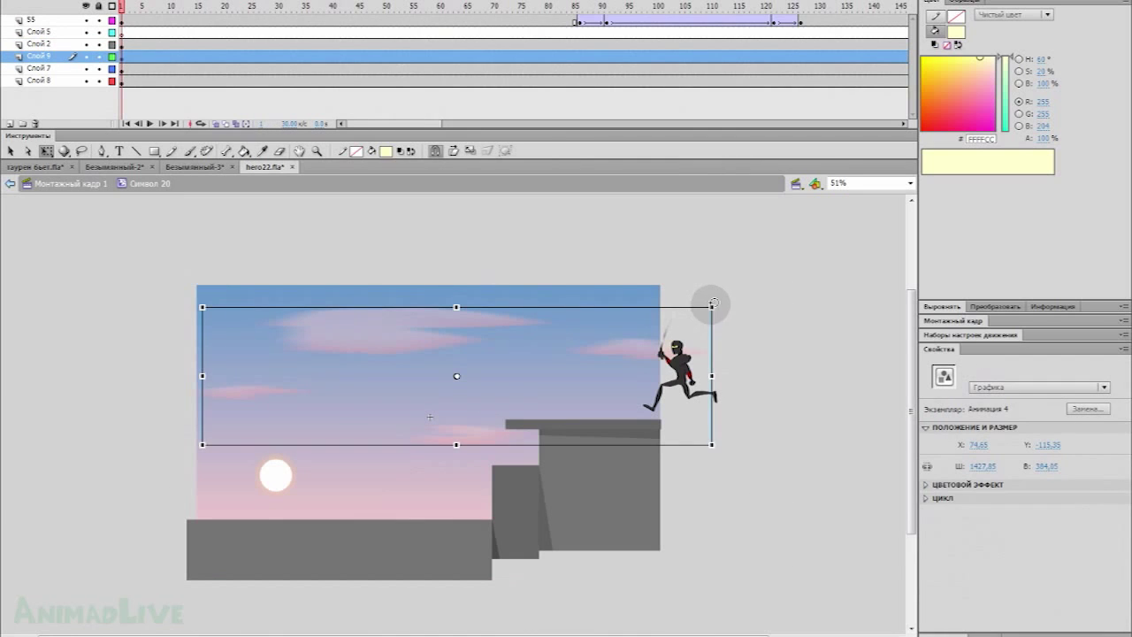
pyautogui.moveTo(710, 307)
pyautogui.mouseDown()
pyautogui.moveTo(964, 230)
pyautogui.moveTo(978, 152)
pyautogui.moveTo(639, 336)
pyautogui.moveTo(695, 311)
pyautogui.mouseUp()
pyautogui.doubleClick(814, 291)
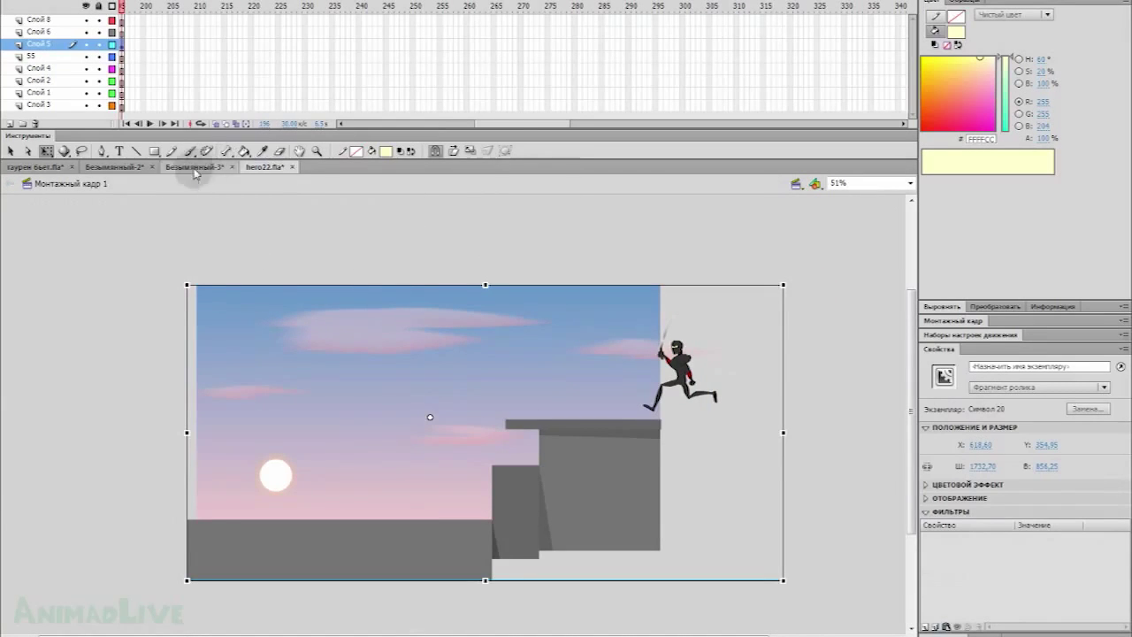
# Step: Switch back to the Безымянный-3 document and delete the watermelon image
pyautogui.click(197, 167)
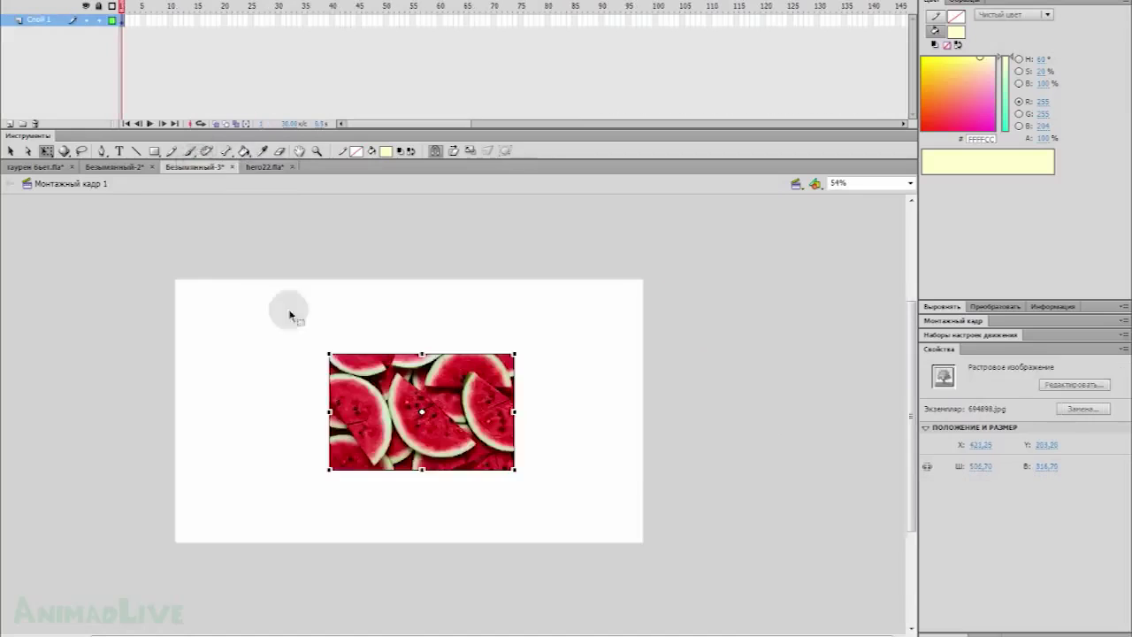
pyautogui.press('Delete')
pyautogui.click(412, 426)
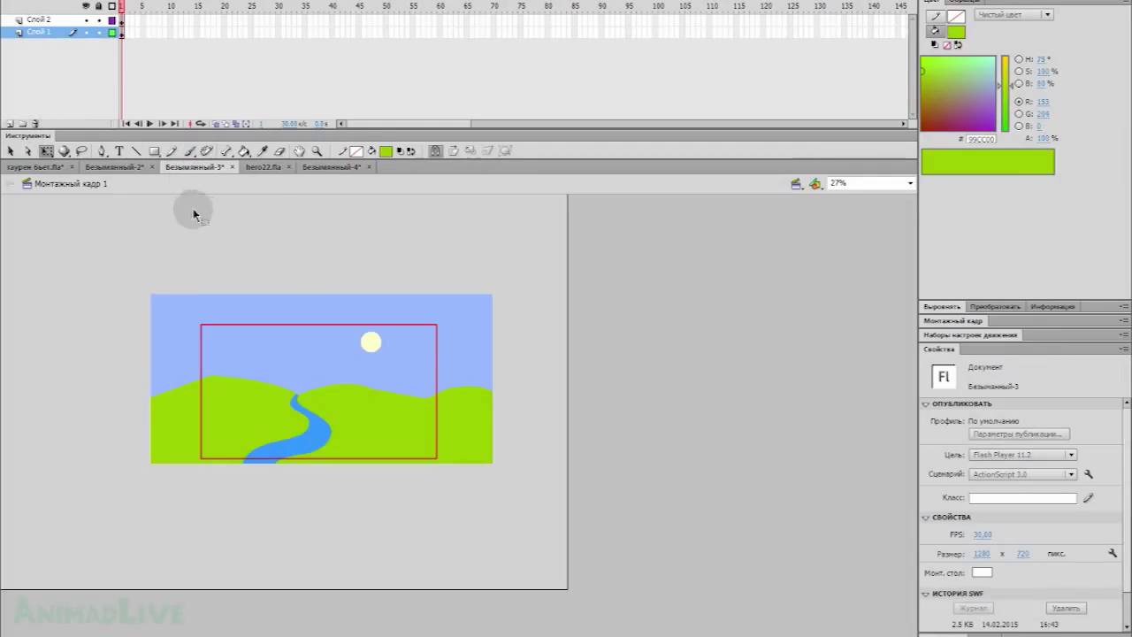
# Step: Hide layer Слой 1 and delete the red frame on layer Слой 2
pyautogui.click(39, 19)
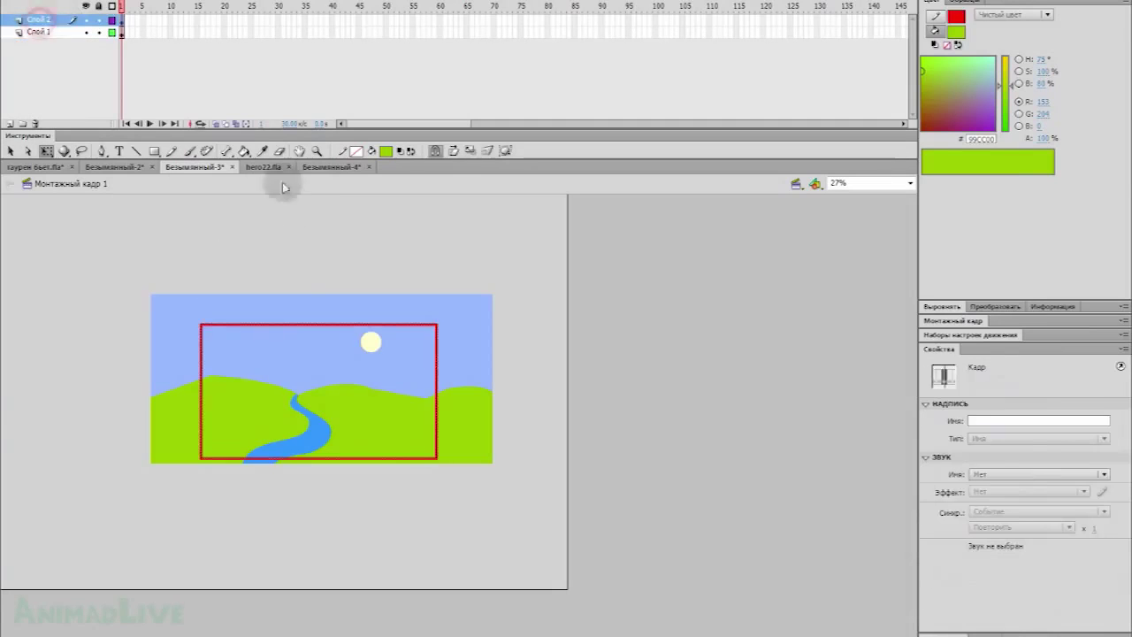
pyautogui.click(576, 495)
pyautogui.click(85, 33)
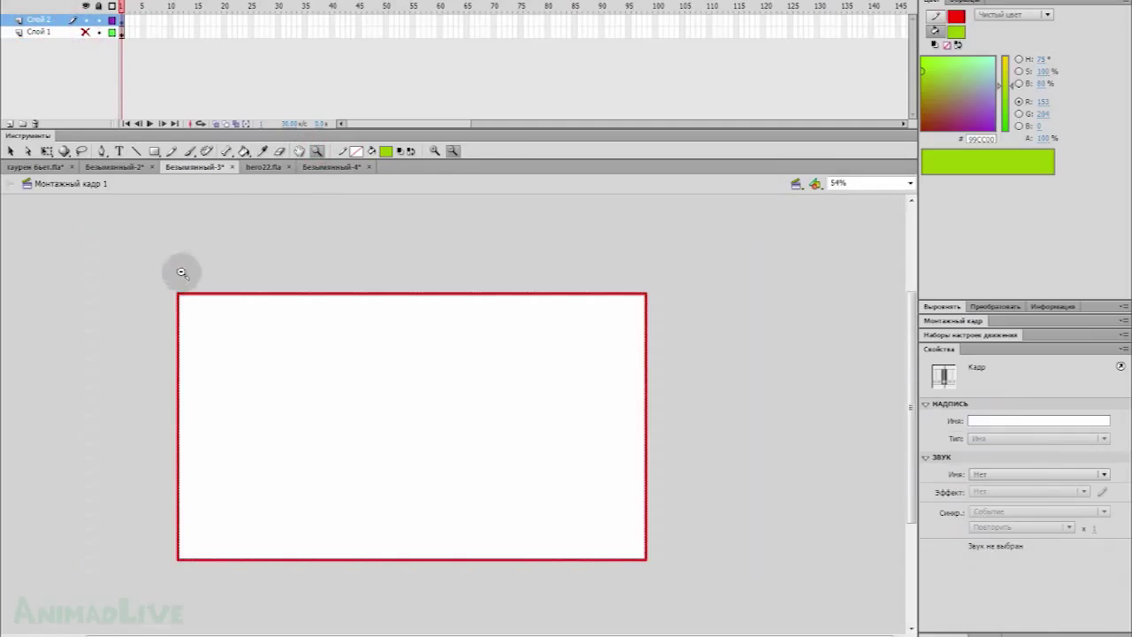
pyautogui.click(10, 152)
pyautogui.click(210, 263)
# Step: Draw a rectangle with a red outline and no fill along the stage edges on layer Слой 2
pyautogui.click(357, 151)
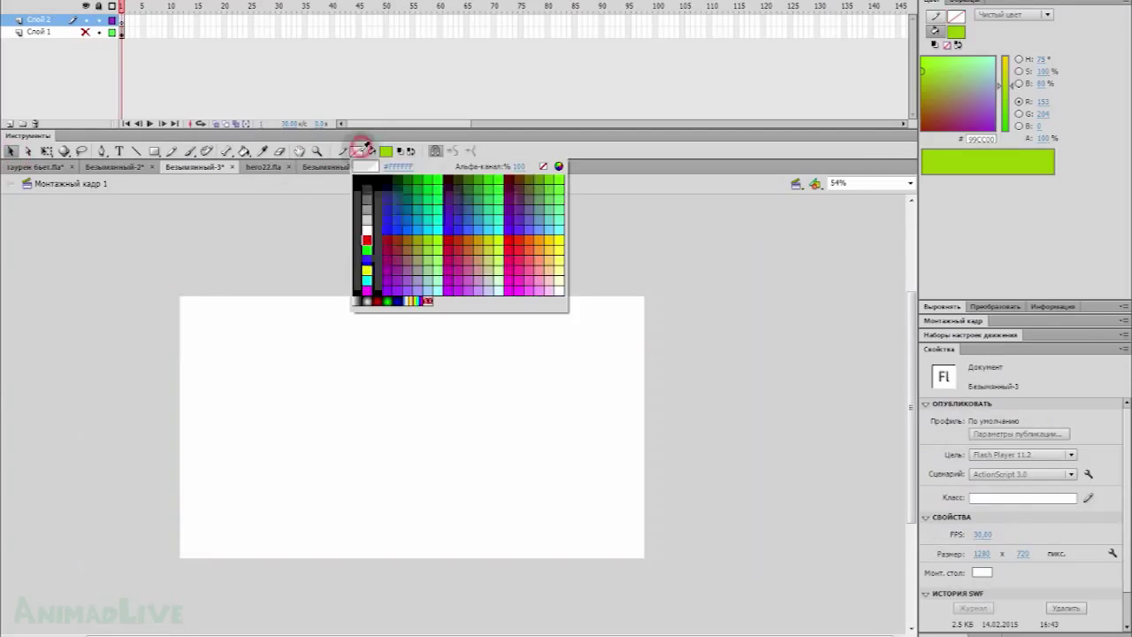
pyautogui.click(369, 242)
pyautogui.click(154, 151)
pyautogui.click(386, 151)
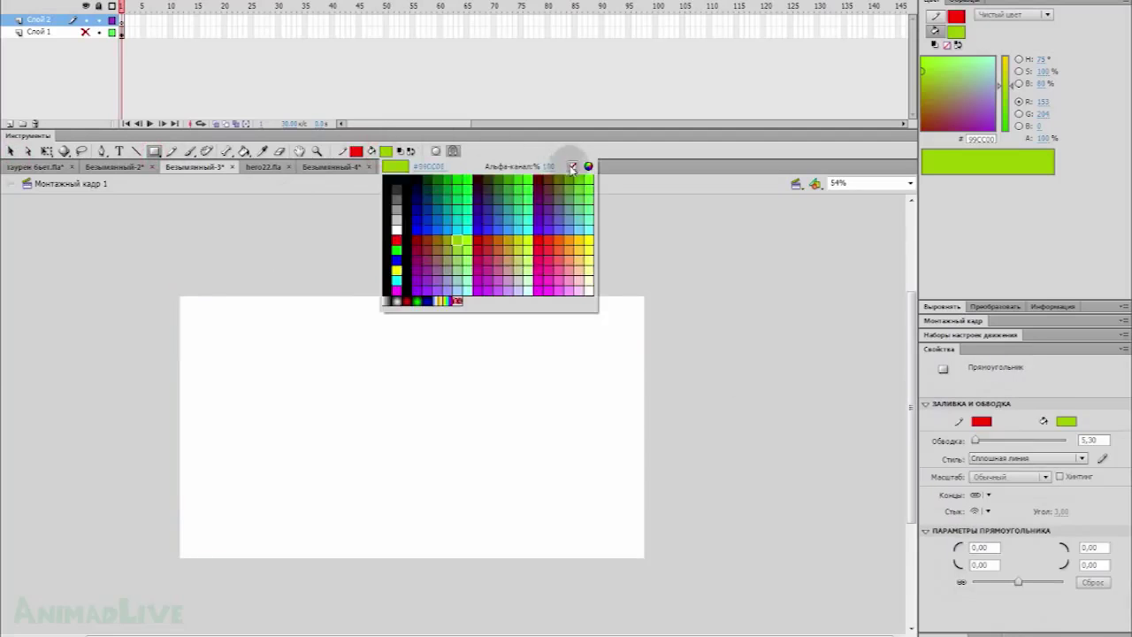
pyautogui.click(571, 167)
pyautogui.moveTo(177, 295); pyautogui.dragTo(646, 560)
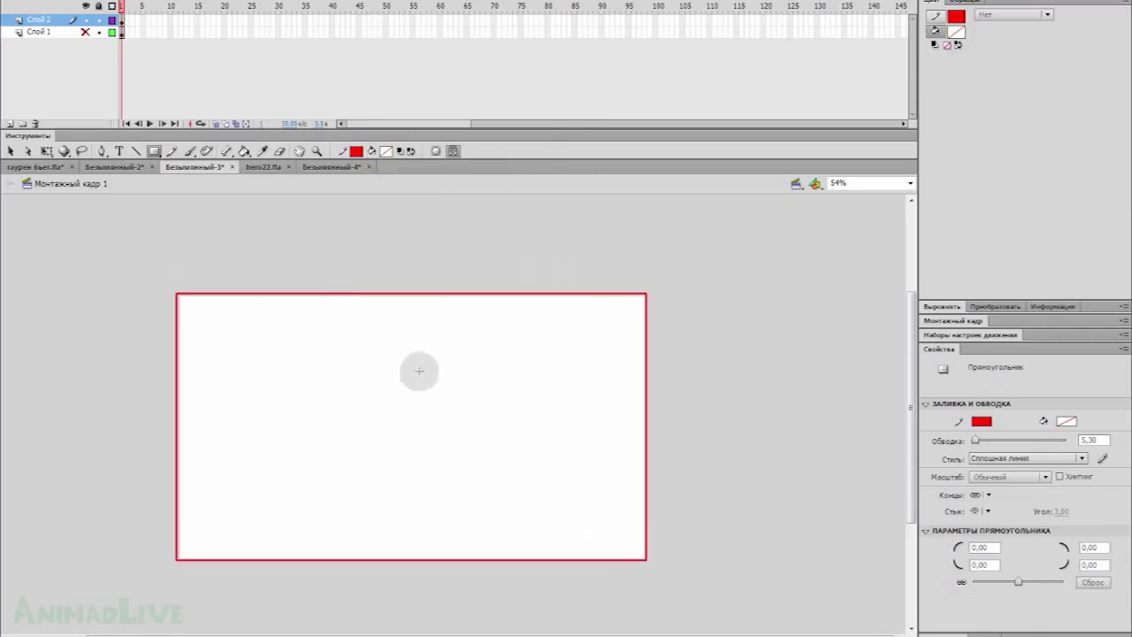
# Step: Check the red frame by selecting it, deselect it and show layer Слой 1 again
pyautogui.click(11, 150)
pyautogui.click(276, 229)
pyautogui.hotkey('ctrl', 'a')
pyautogui.click(735, 316)
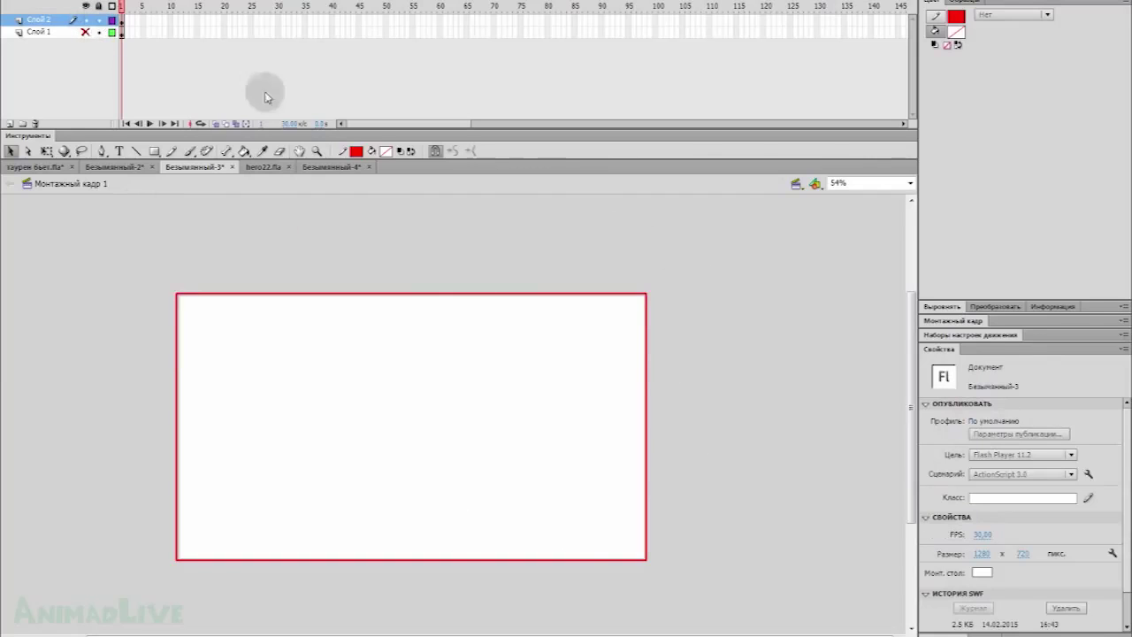
pyautogui.click(86, 32)
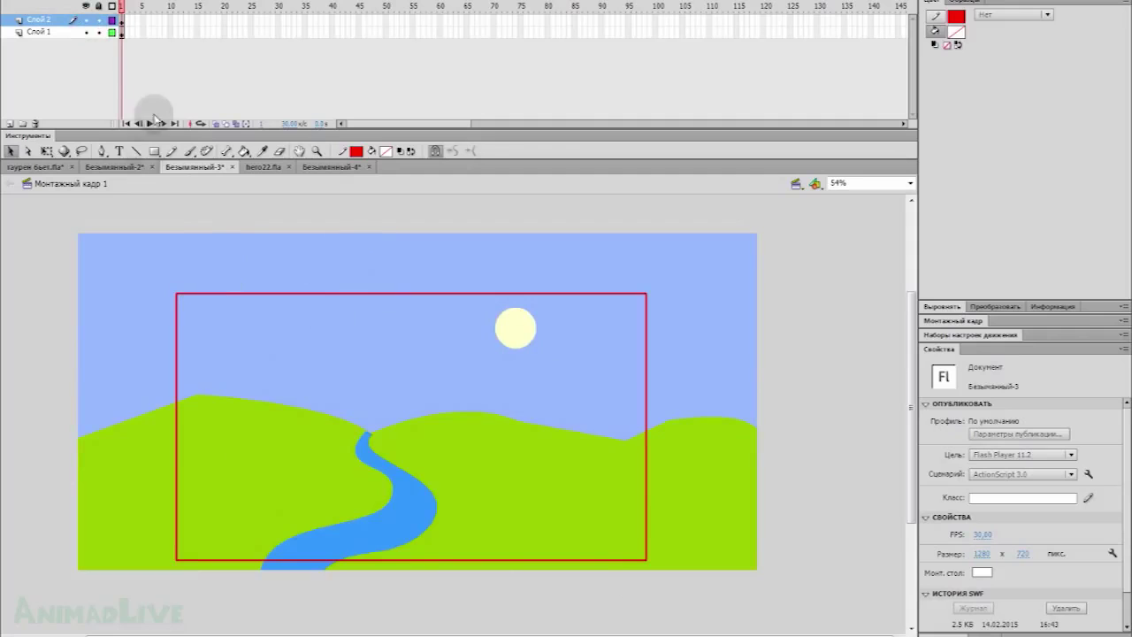
# Step: Lock layer Слой 2 and convert all the landscape artwork on layer Слой 1 into a movie clip symbol
pyautogui.click(123, 33)
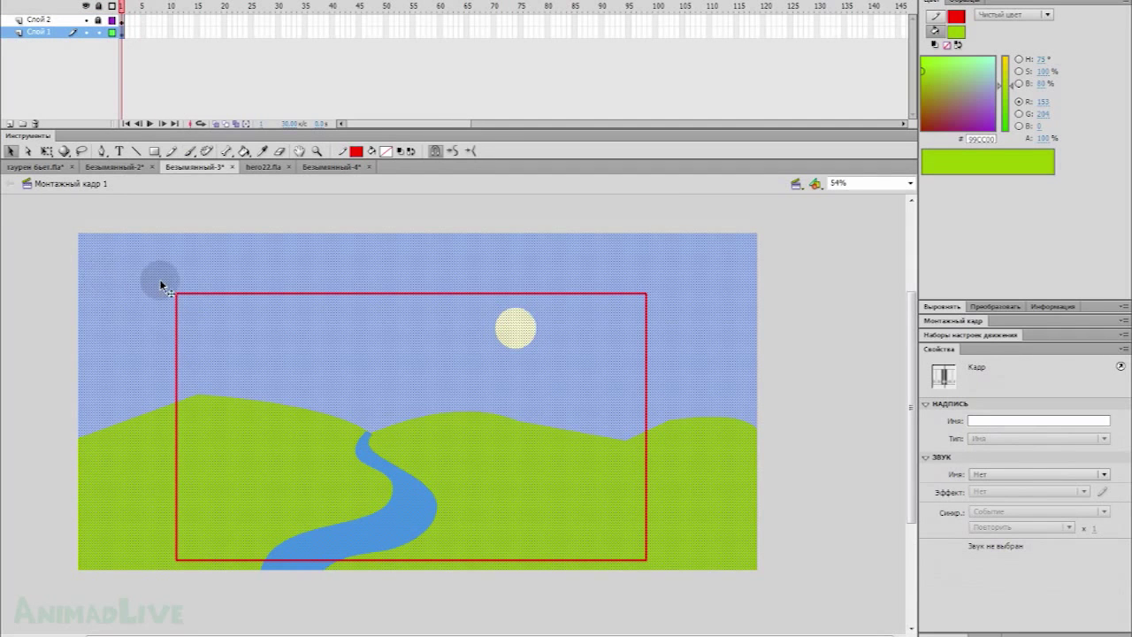
pyautogui.press('F8')
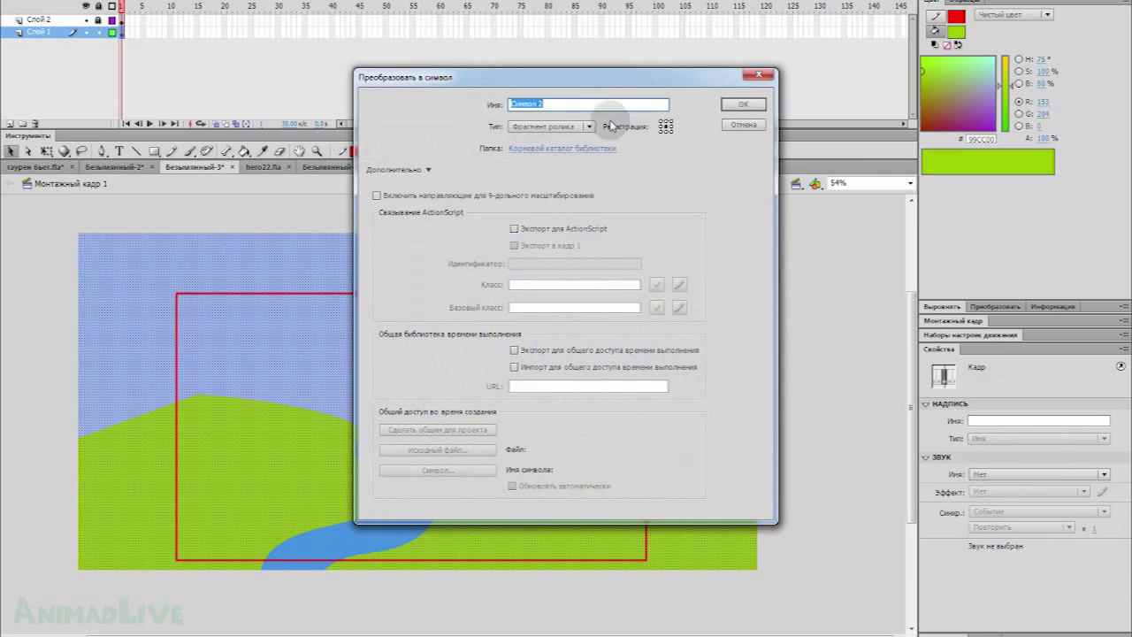
pyautogui.click(737, 106)
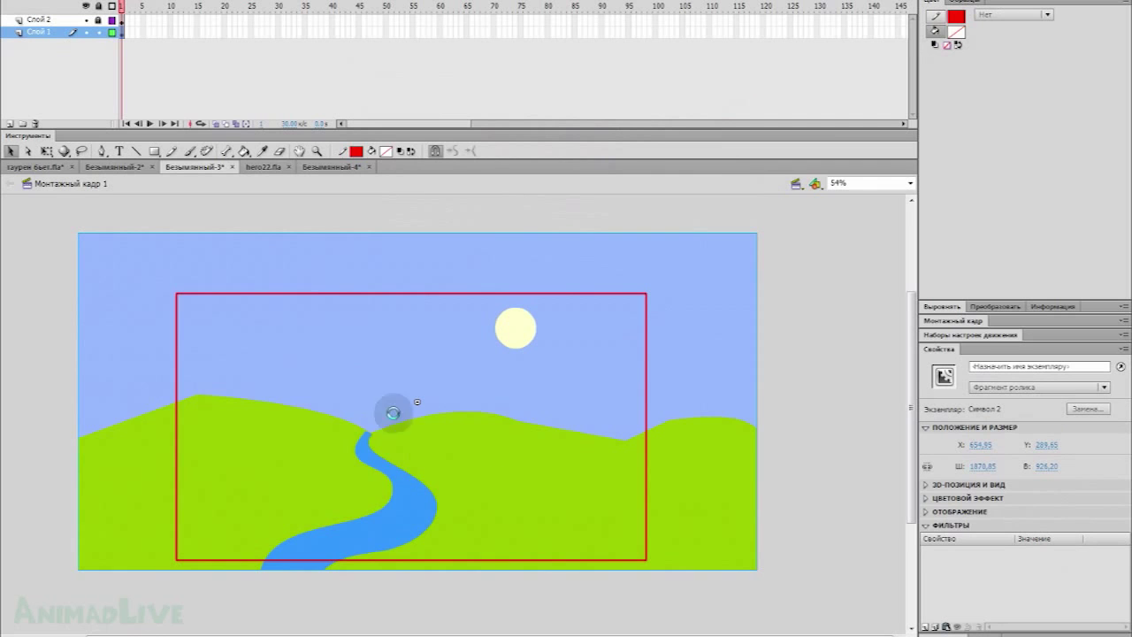
# Step: Open the landscape symbol to examine its contents and inner timeline, and return to the main scene
pyautogui.doubleClick(322, 445)
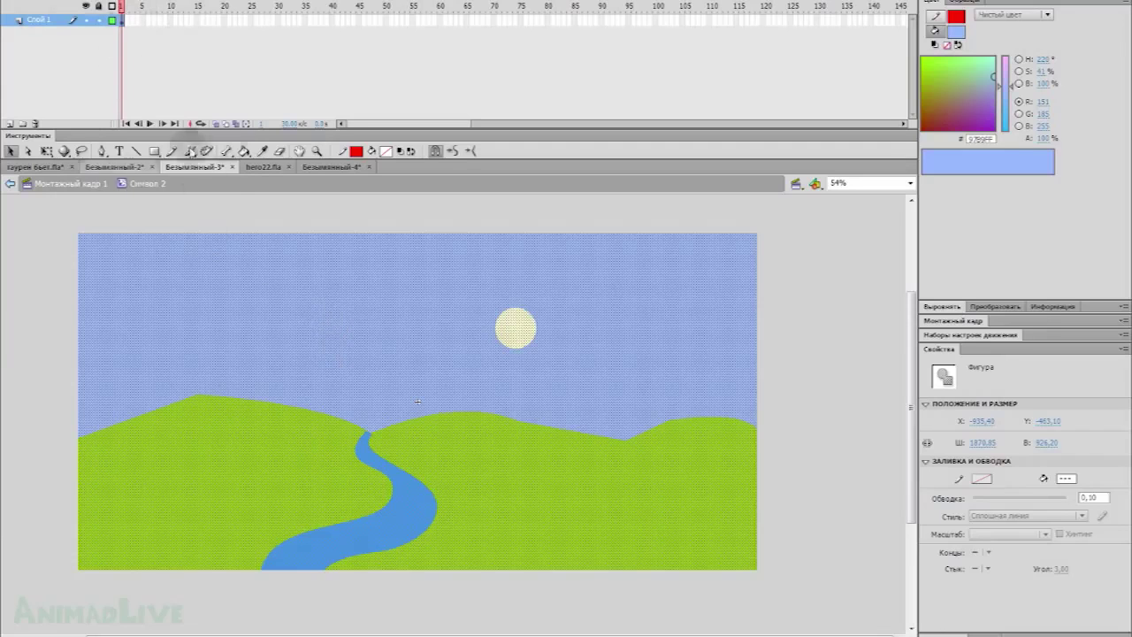
pyautogui.doubleClick(49, 231)
pyautogui.click(372, 406)
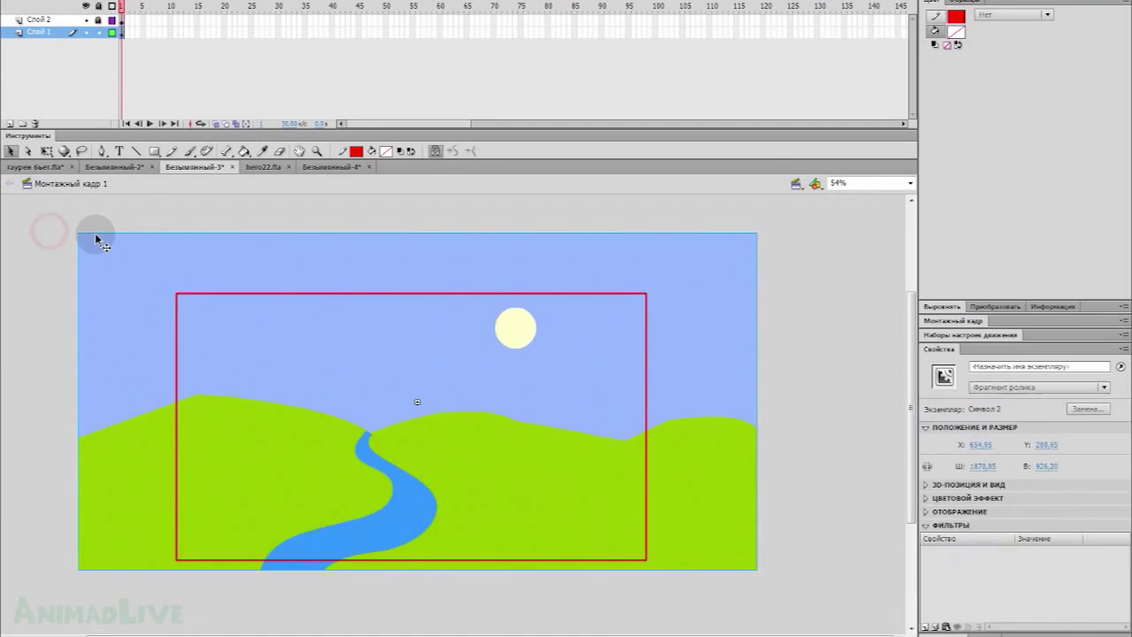
pyautogui.doubleClick(404, 430)
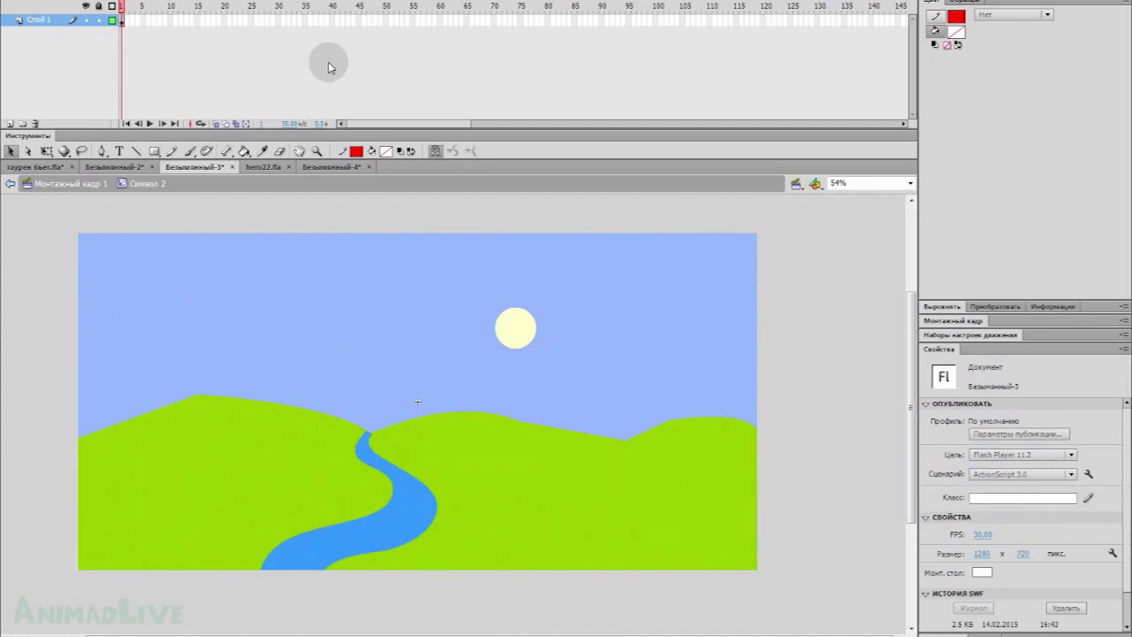
pyautogui.click(633, 19)
pyautogui.click(812, 21)
pyautogui.click(819, 374)
pyautogui.doubleClick(787, 354)
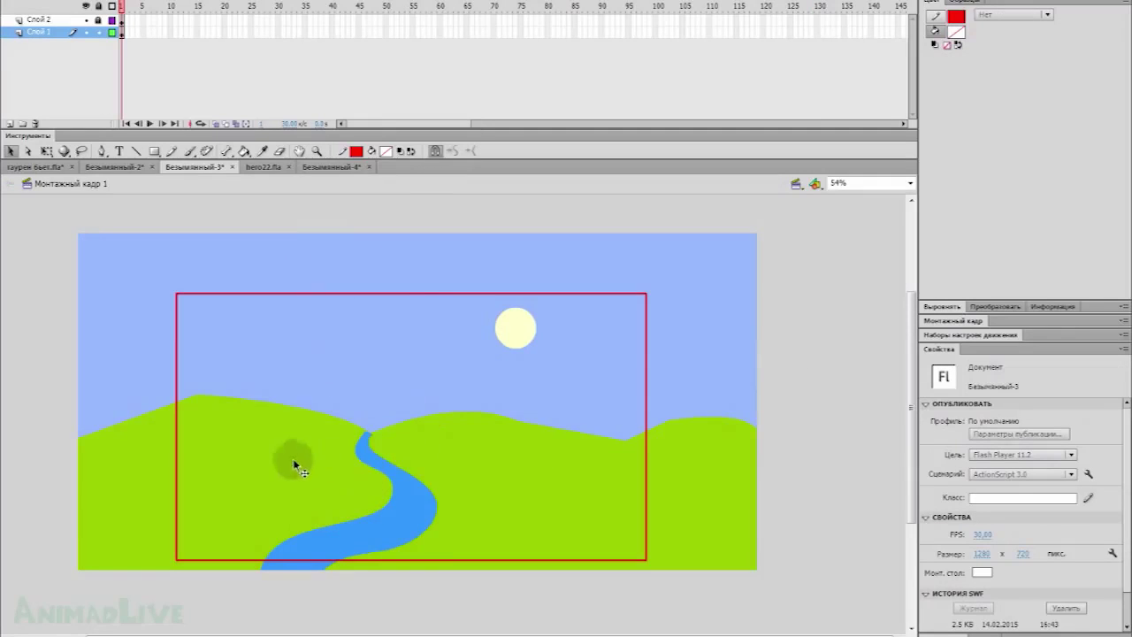
# Step: Open the landscape movie clip, extend its inner timeline to frame 130, check it by scrubbing and return to the main scene
pyautogui.click(121, 36)
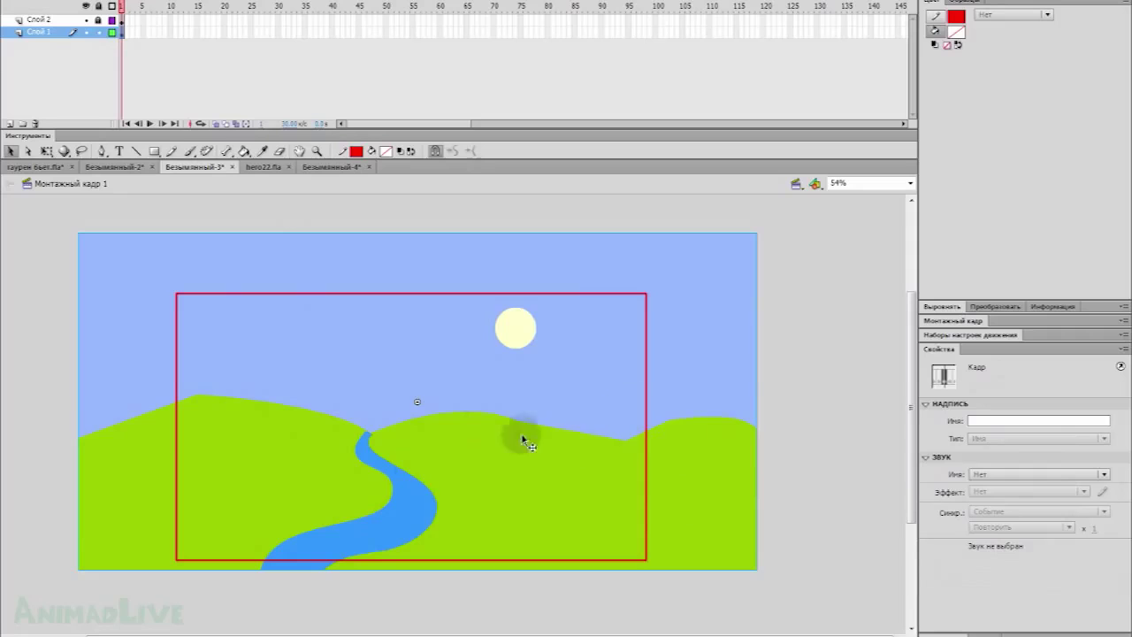
pyautogui.click(394, 468)
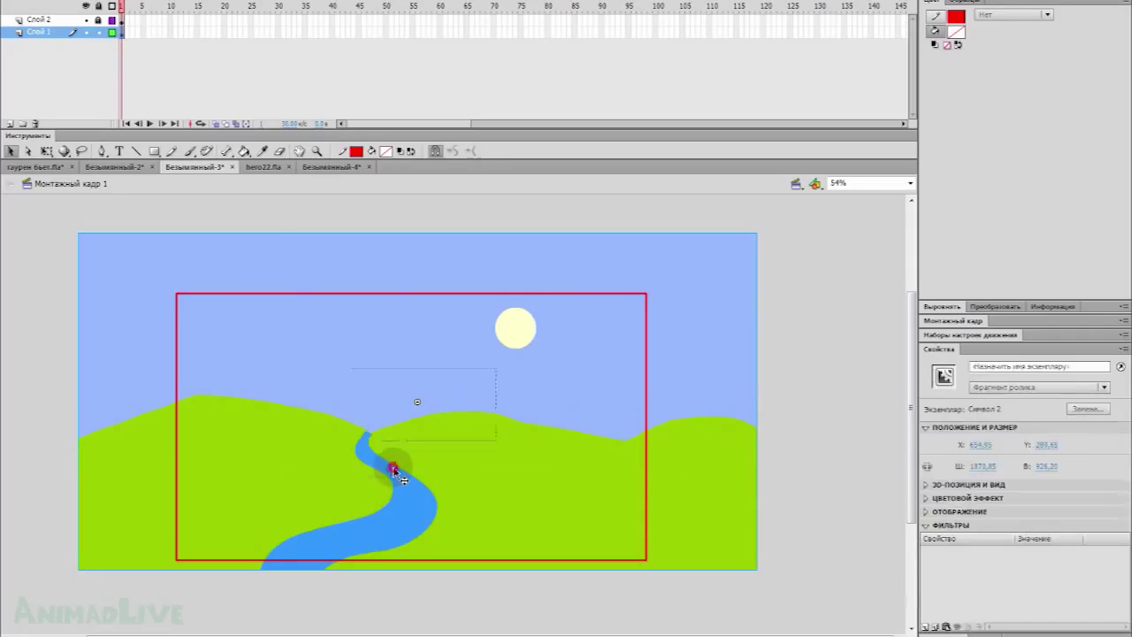
pyautogui.doubleClick(394, 468)
pyautogui.doubleClick(846, 368)
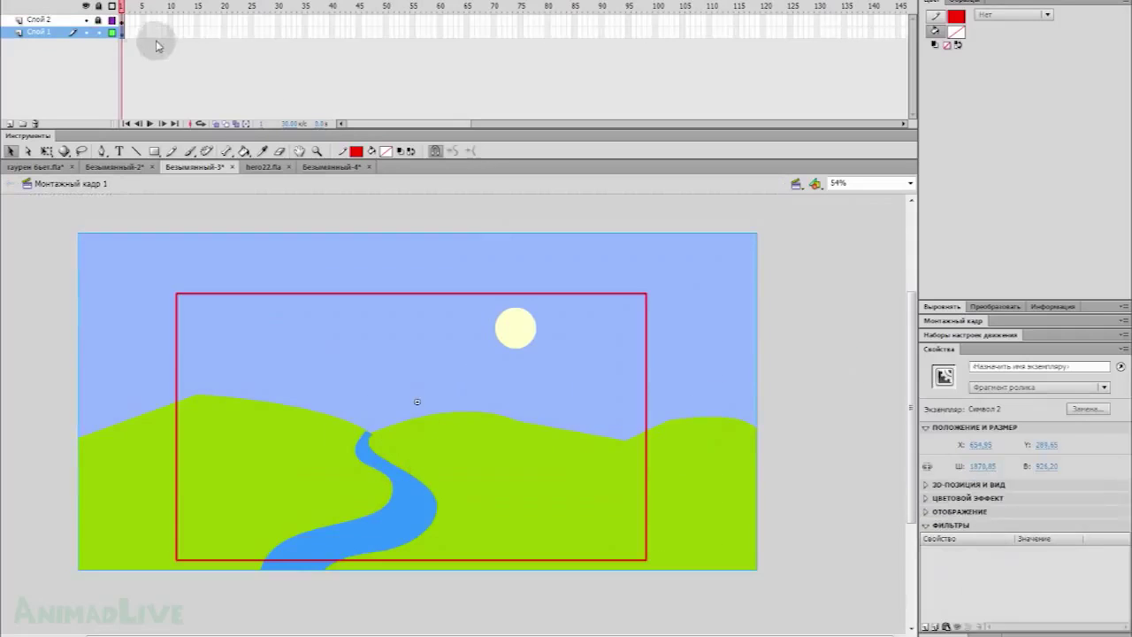
pyautogui.doubleClick(276, 423)
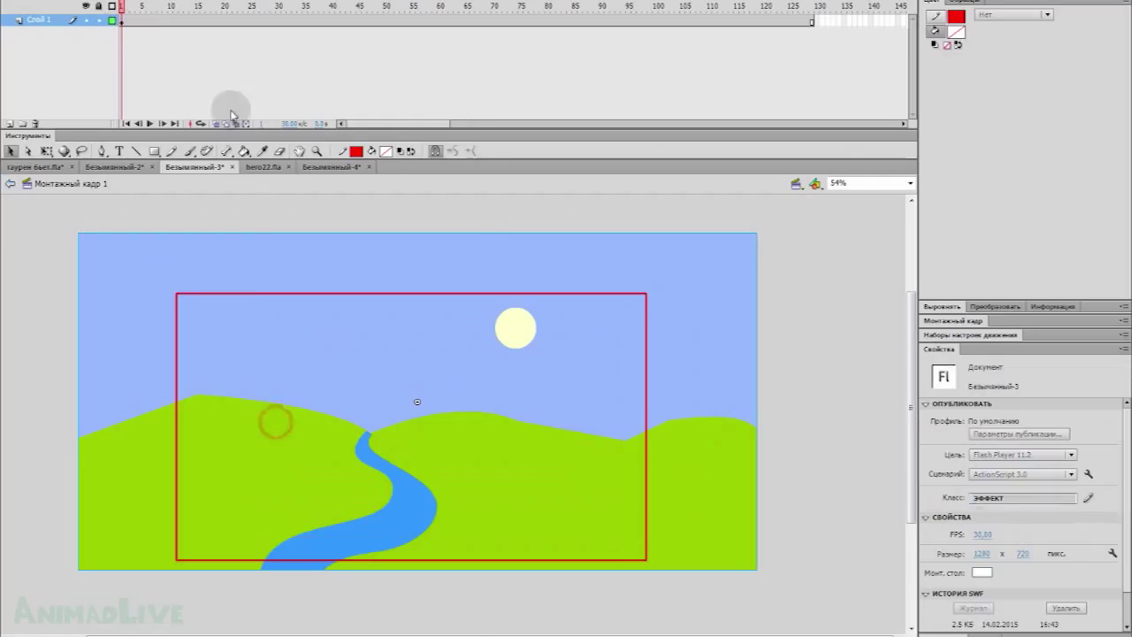
pyautogui.moveTo(115, 7); pyautogui.dragTo(612, 9)
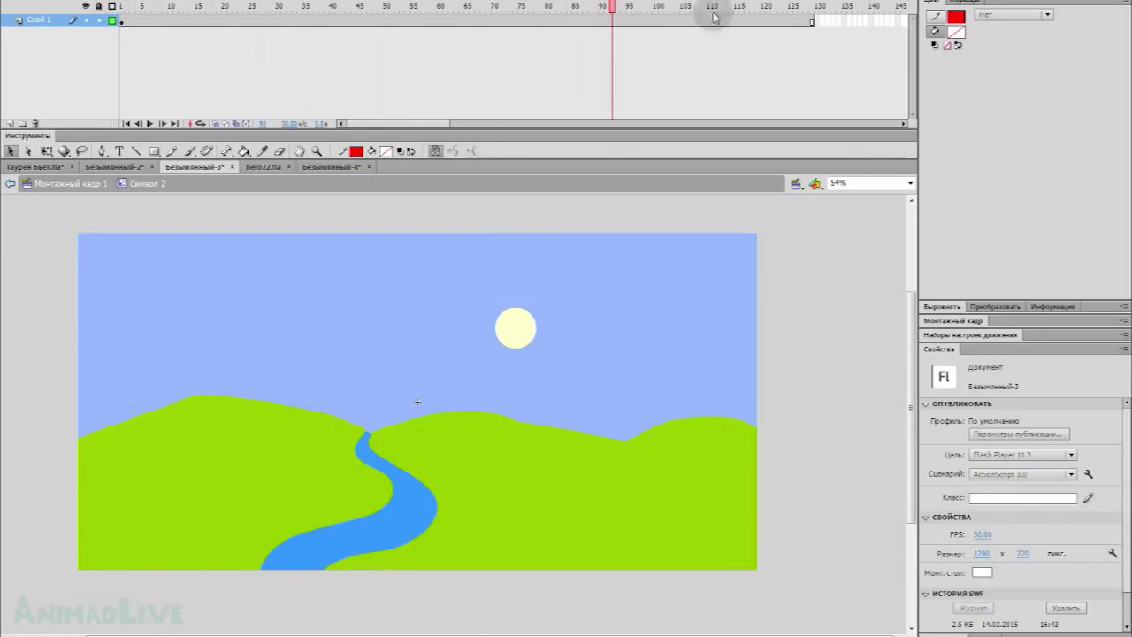
pyautogui.click(819, 20)
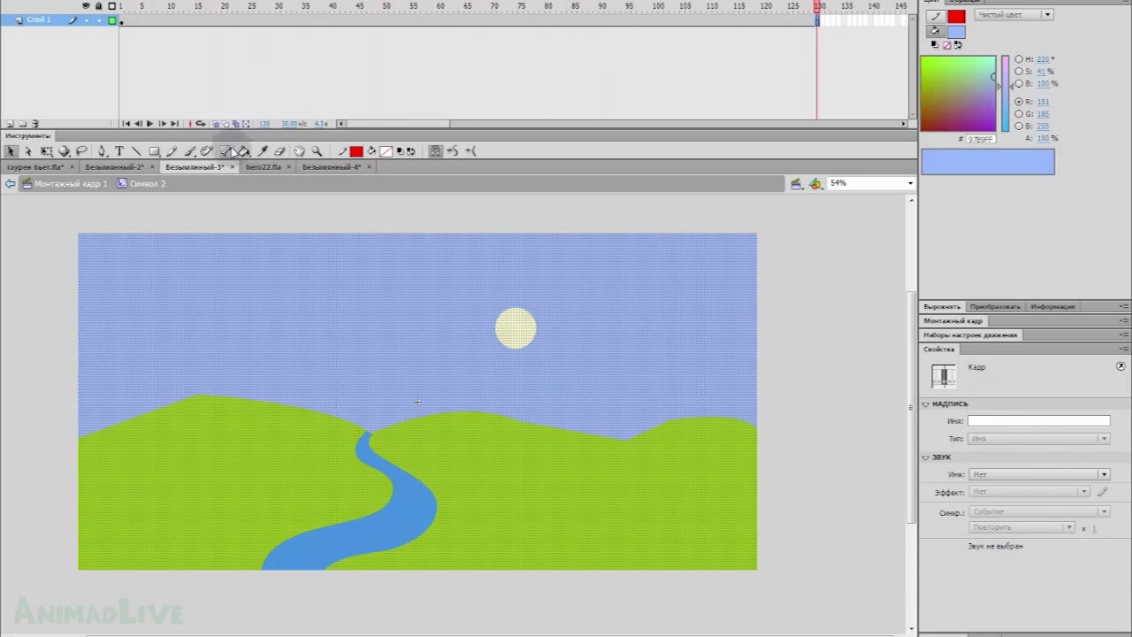
pyautogui.doubleClick(63, 230)
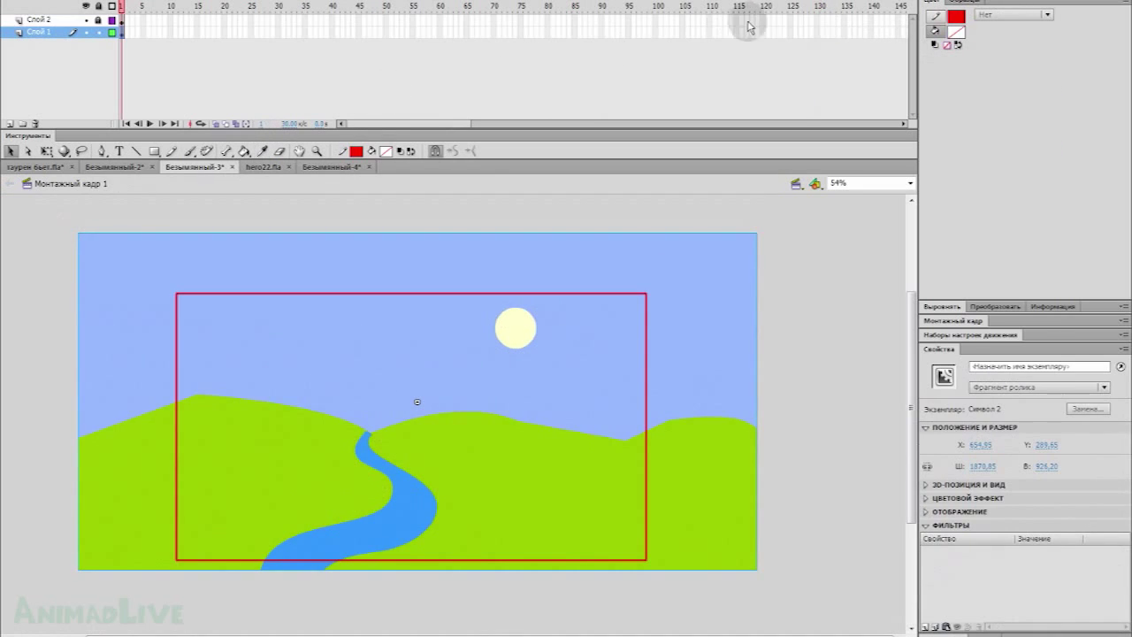
# Step: Extend layers Слой 1 and Слой 2 to frame 130, and briefly view Слой 1 as outlines to see the stage inside the frame
pyautogui.click(821, 26)
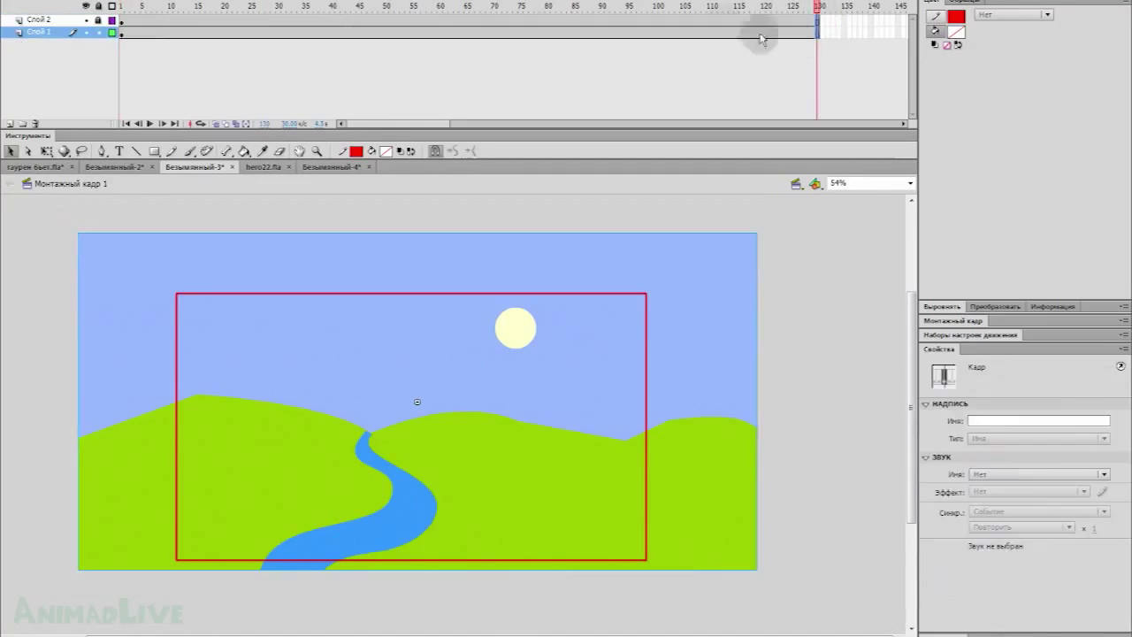
pyautogui.click(121, 10)
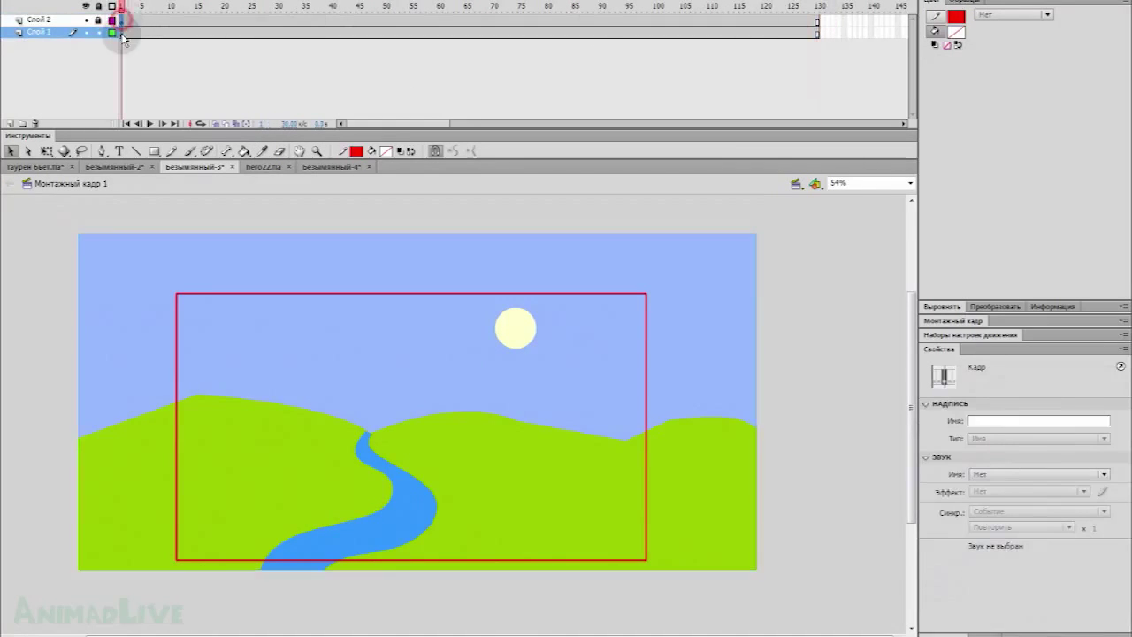
pyautogui.click(41, 370)
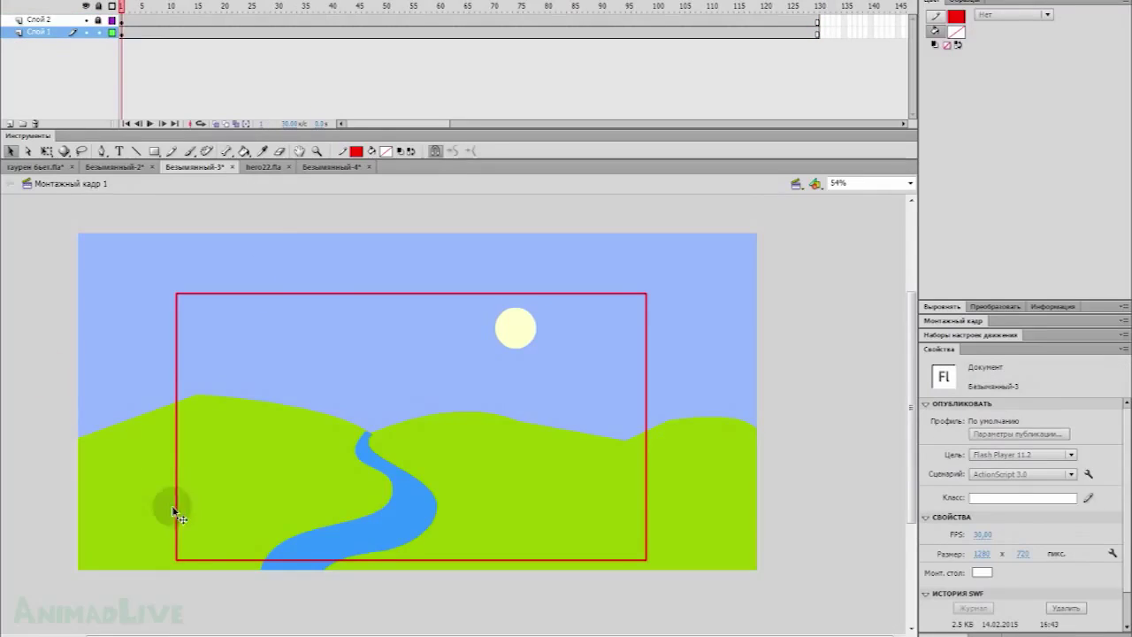
pyautogui.click(112, 33)
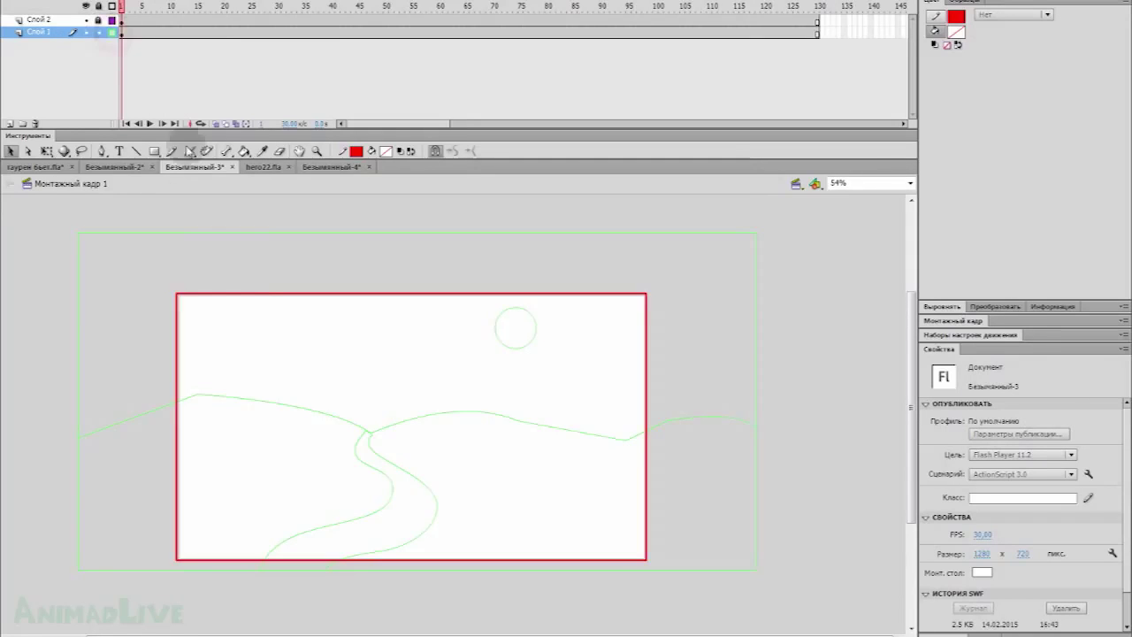
pyautogui.click(112, 33)
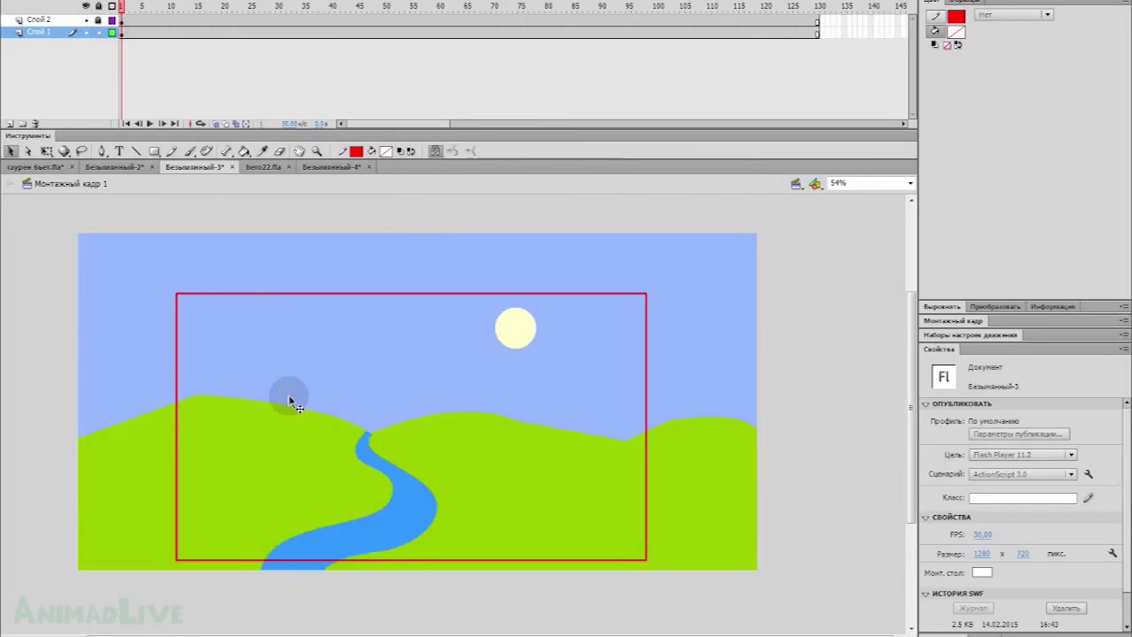
# Step: Create a classic tween on layer Слой 1 and move the frame 1 landscape right until its left edge meets the red frame
pyautogui.rightClick(170, 34)
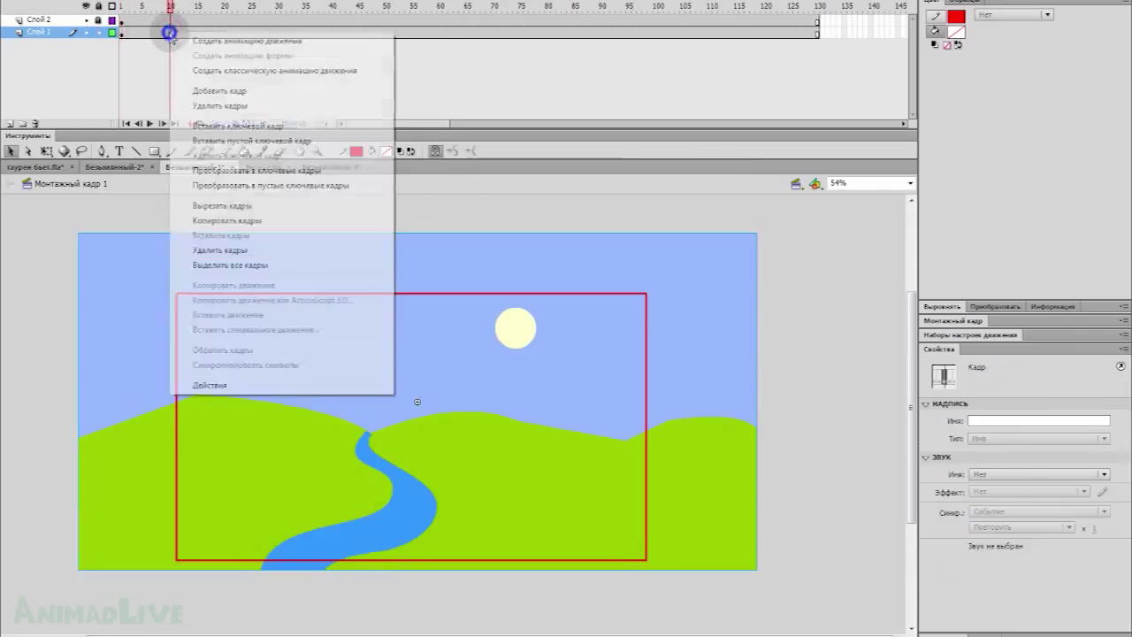
pyautogui.click(219, 71)
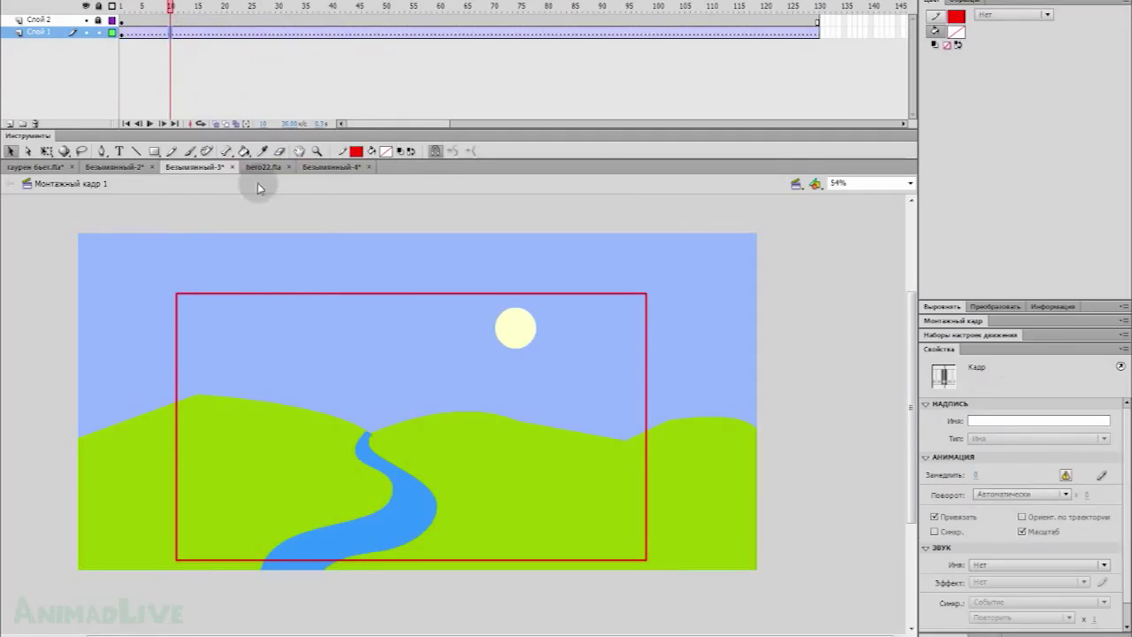
pyautogui.click(121, 33)
pyautogui.moveTo(121, 354)
pyautogui.mouseDown()
pyautogui.moveTo(222, 356)
pyautogui.moveTo(130, 355)
pyautogui.mouseUp()
pyautogui.moveTo(571, 399); pyautogui.dragTo(655, 400)
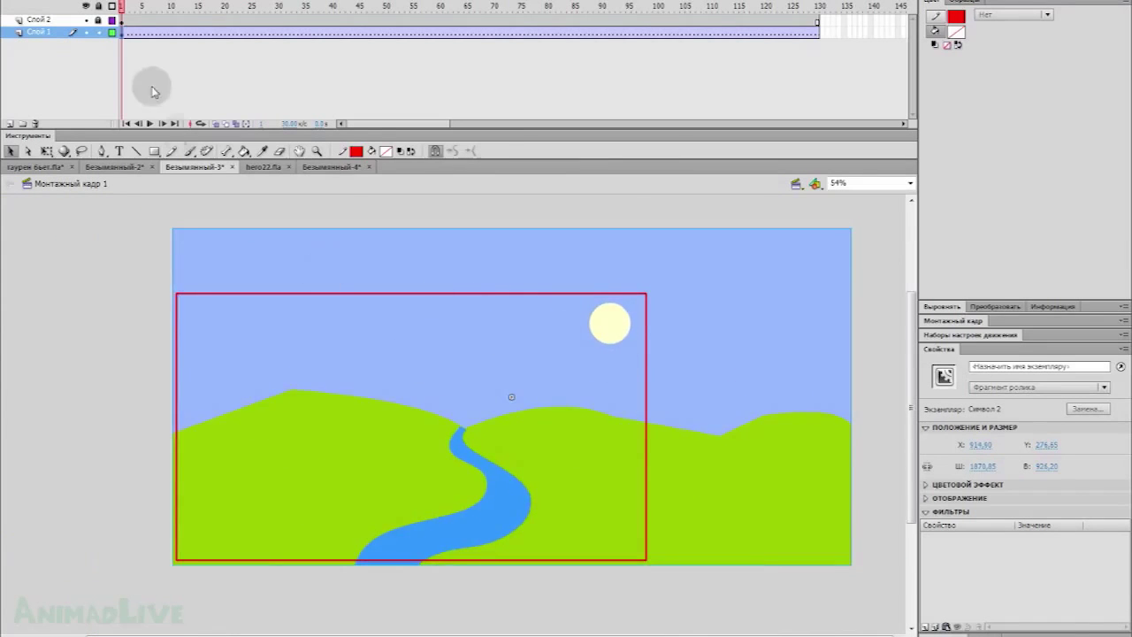
# Step: Insert a keyframe at frame 40 of layer Слой 1 and scrub from frame 1 to frame 40 to check the hold
pyautogui.click(332, 33)
pyautogui.press('F6')
pyautogui.click(122, 33)
pyautogui.moveTo(125, 11); pyautogui.dragTo(331, 9)
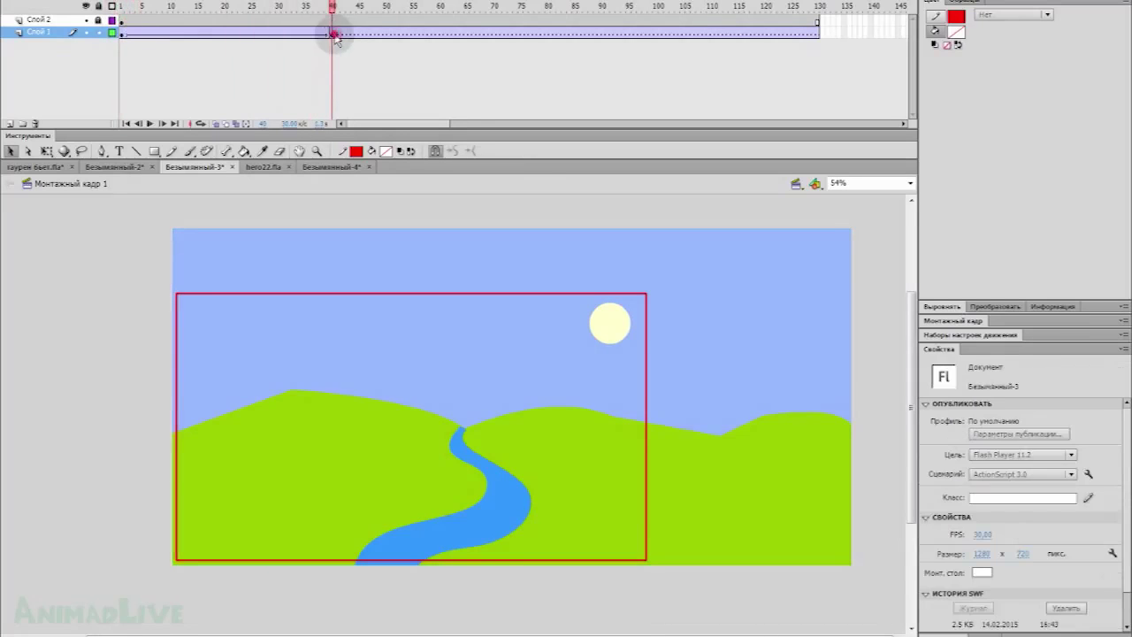
# Step: Insert a keyframe at frame 130 of layer Слой 1 and shift the landscape left until its right edge lies near the red frame
pyautogui.click(333, 35)
pyautogui.click(817, 35)
pyautogui.press('F6')
pyautogui.moveTo(789, 395); pyautogui.dragTo(618, 380)
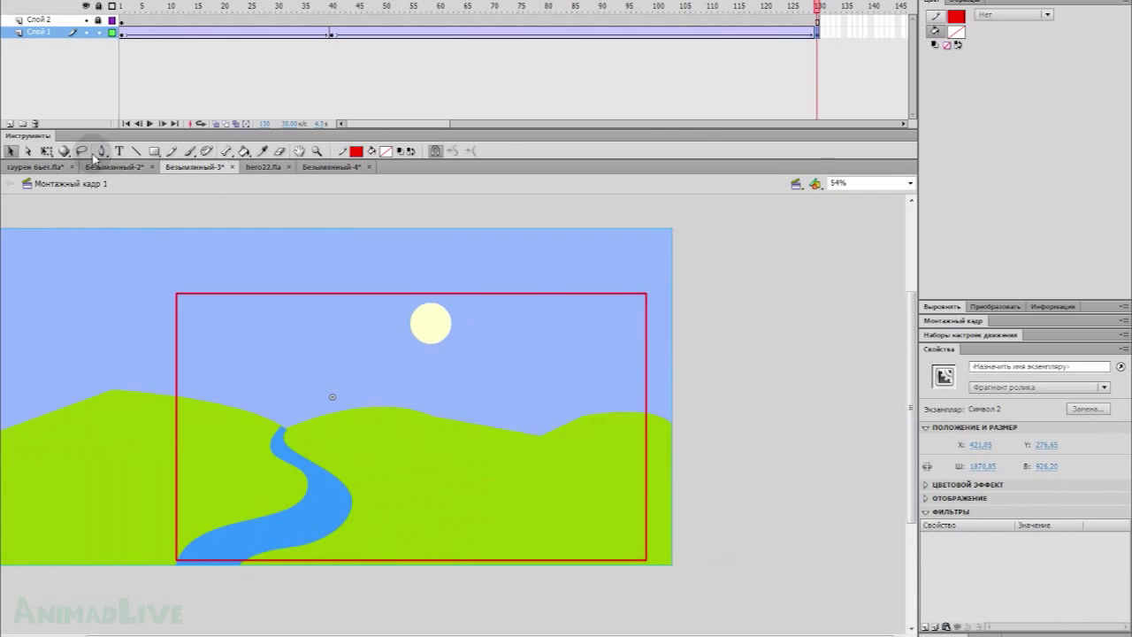
# Step: Enlarge the frame 130 landscape to about 2480 px wide with Free Transform, reposition it behind the red frame and deselect it
pyautogui.click(48, 154)
pyautogui.click(622, 255)
pyautogui.moveTo(672, 229); pyautogui.dragTo(783, 196)
pyautogui.click(543, 326)
pyautogui.moveTo(541, 353); pyautogui.dragTo(559, 370)
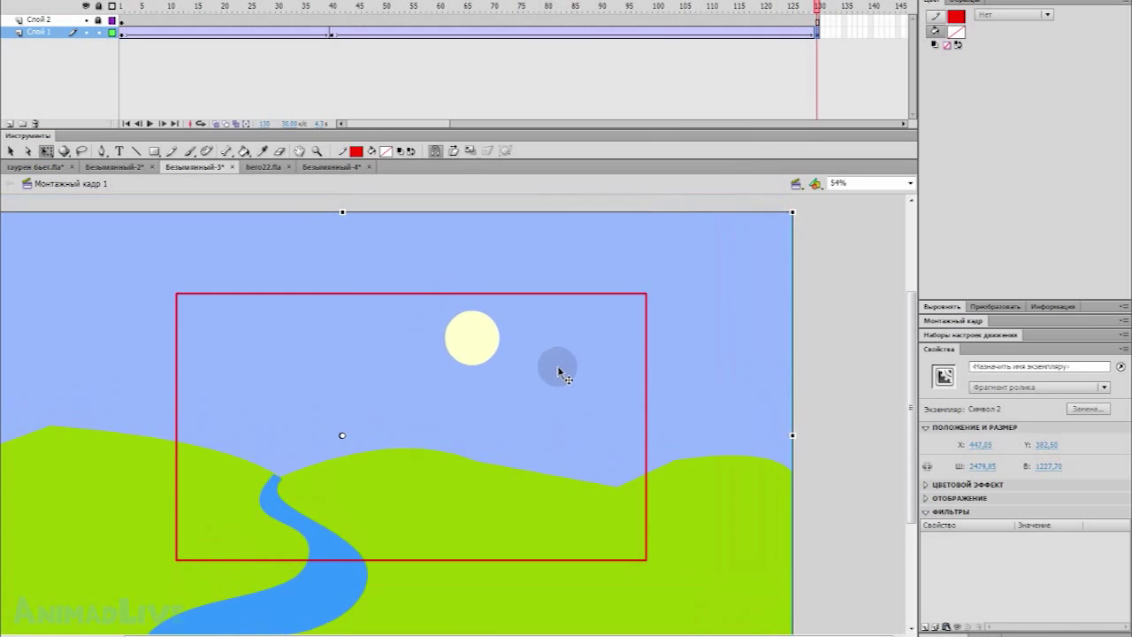
pyautogui.click(816, 67)
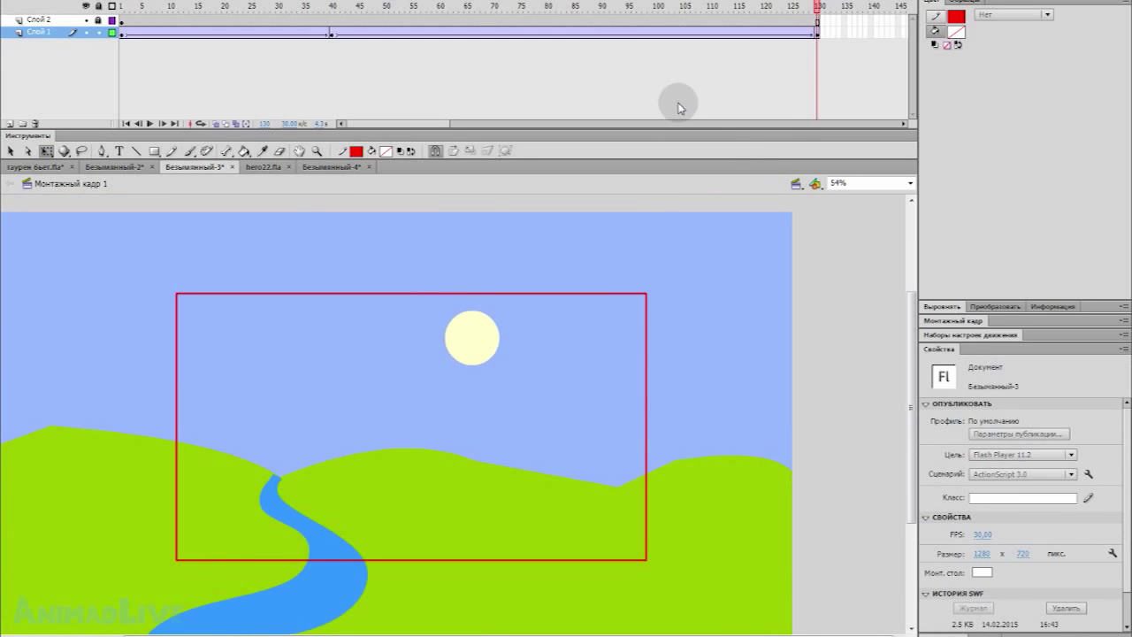
# Step: Test the movie to preview the camera pan and zoom, close the preview and go back to frame 1
pyautogui.hotkey('ctrl', 'Return')
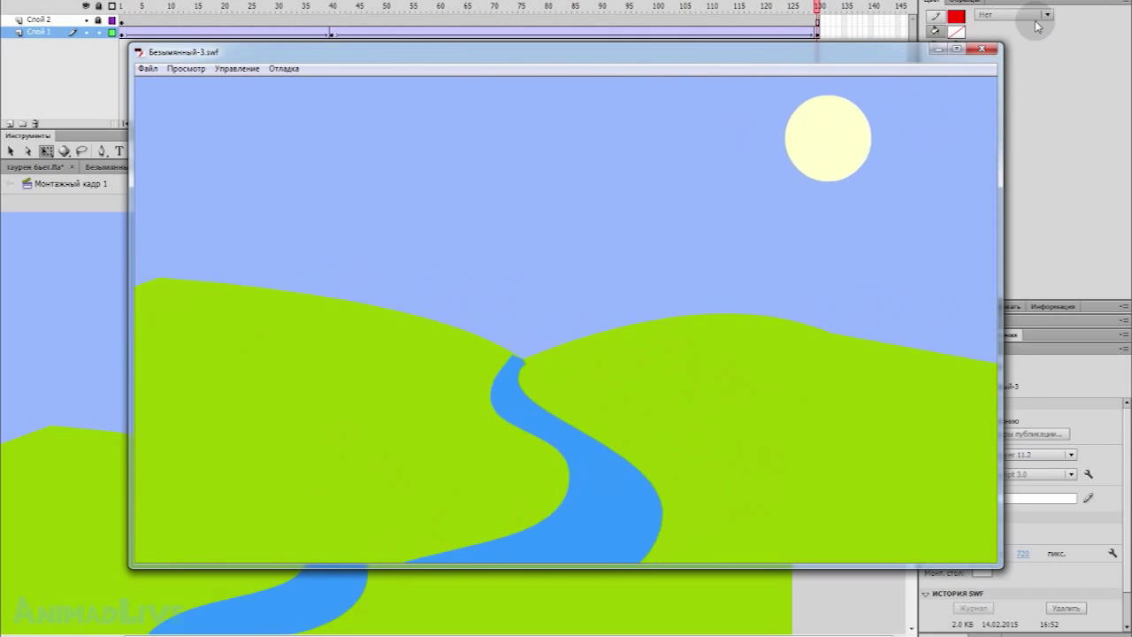
pyautogui.click(988, 55)
pyautogui.click(124, 34)
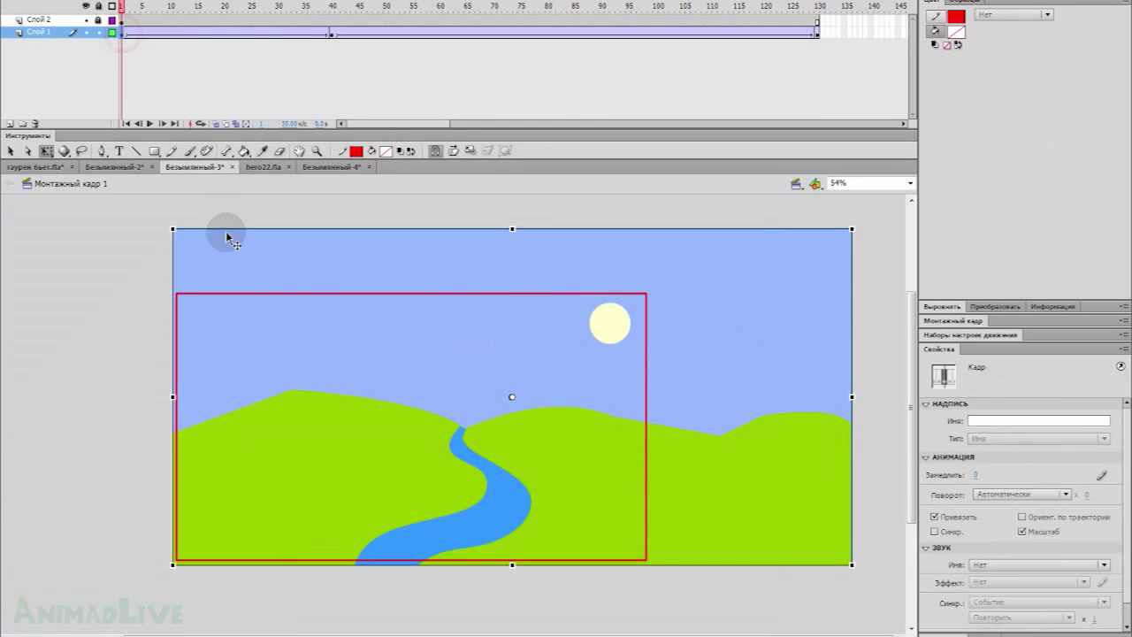
# Step: Switch to document Безымянный-2, select all the city buildings and scale them down to about 946 px wide
pyautogui.click(119, 166)
pyautogui.click(210, 245)
pyautogui.moveTo(66, 256); pyautogui.dragTo(875, 598)
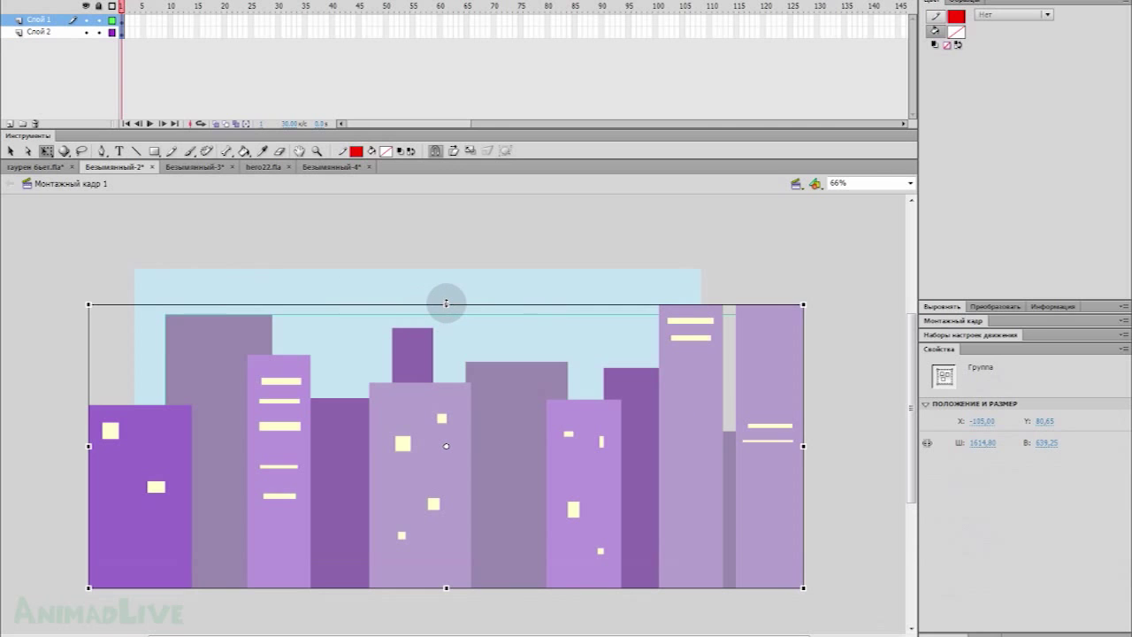
pyautogui.moveTo(803, 305); pyautogui.dragTo(602, 423)
# Step: Copy and paste the scaled city buildings, and place the copy directly to the right of the original to form a long skyline
pyautogui.rightClick(433, 493)
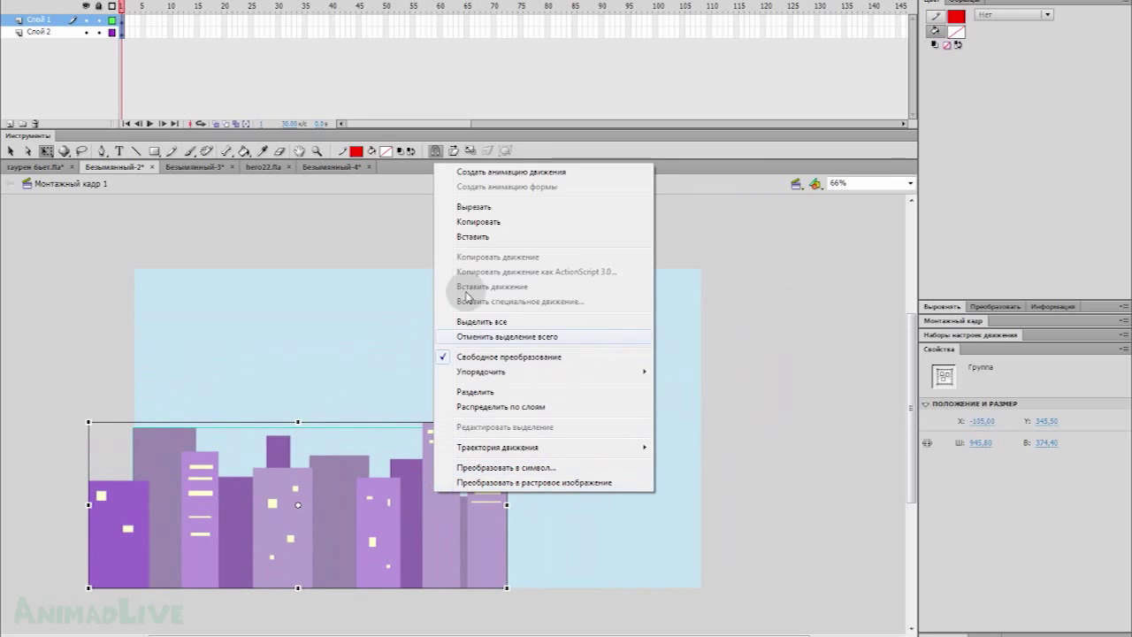
pyautogui.click(475, 222)
pyautogui.rightClick(387, 285)
pyautogui.click(415, 329)
pyautogui.moveTo(489, 473); pyautogui.dragTo(639, 529)
pyautogui.click(609, 352)
pyautogui.hscroll(3, 504, 628)
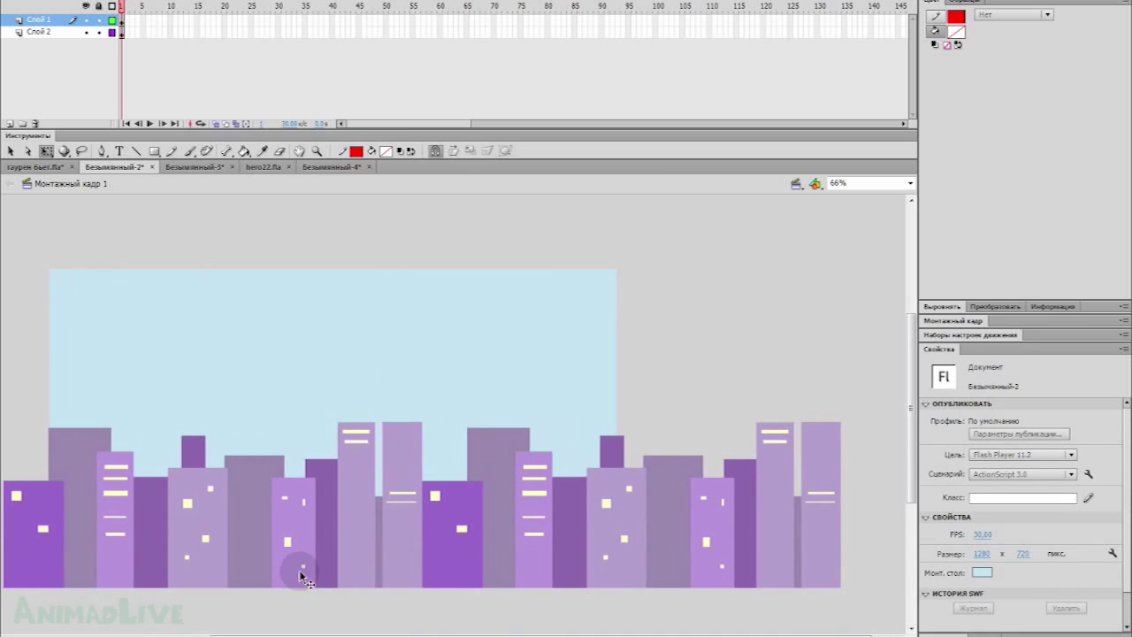
pyautogui.moveTo(340, 630); pyautogui.dragTo(315, 629)
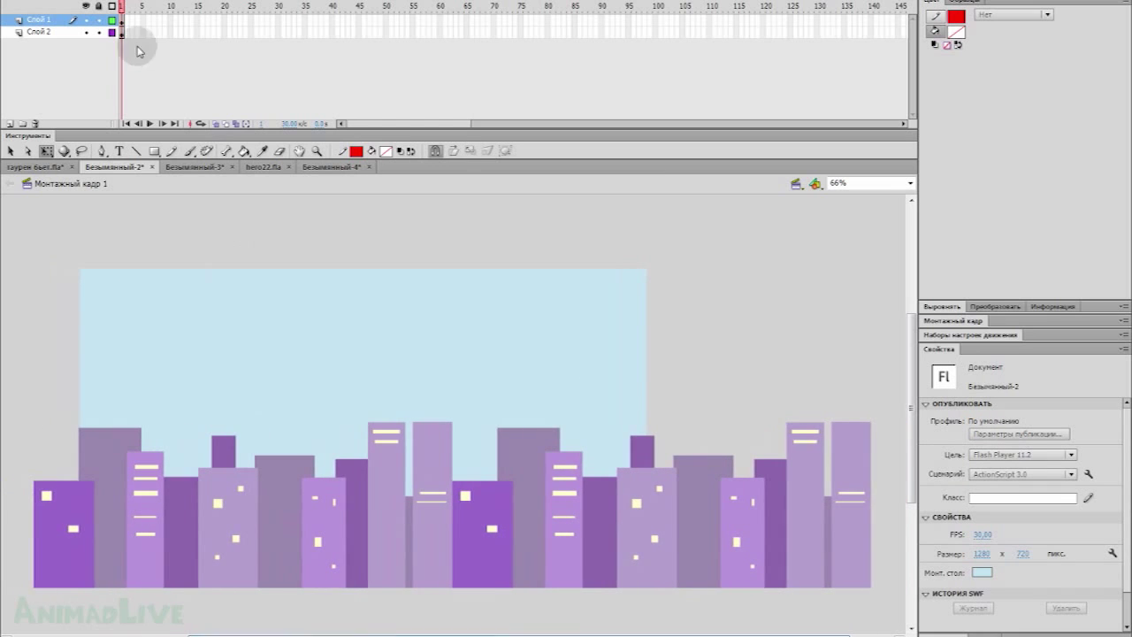
# Step: Select the skyline artwork on both layers and convert it into a single movie clip symbol with the default name
pyautogui.click(124, 20)
pyautogui.click(123, 33)
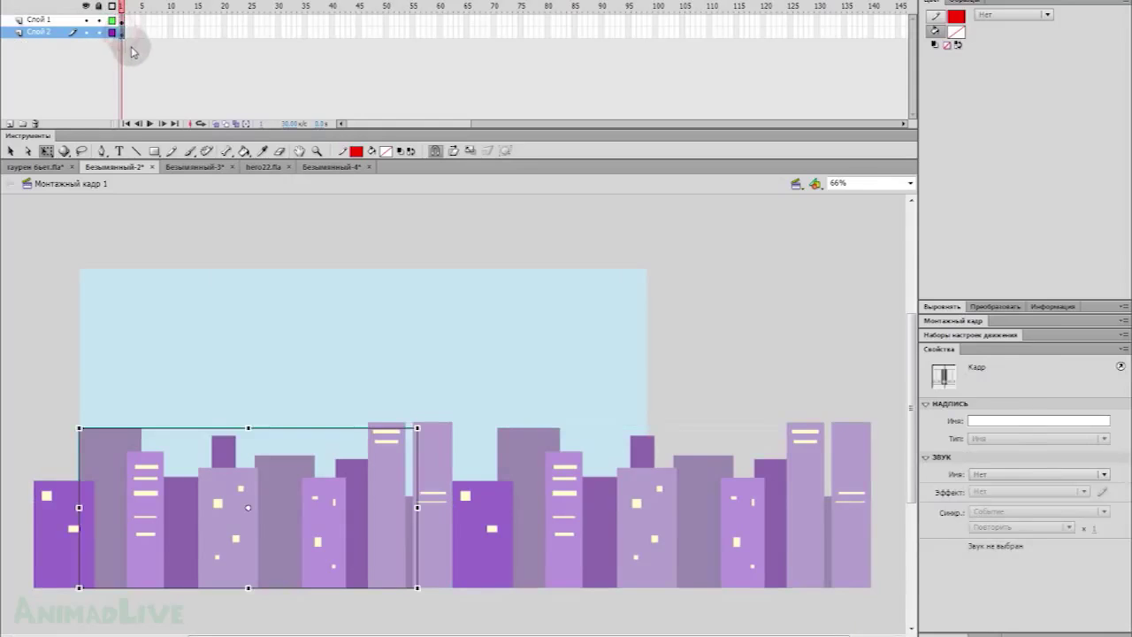
pyautogui.click(128, 44)
pyautogui.click(125, 32)
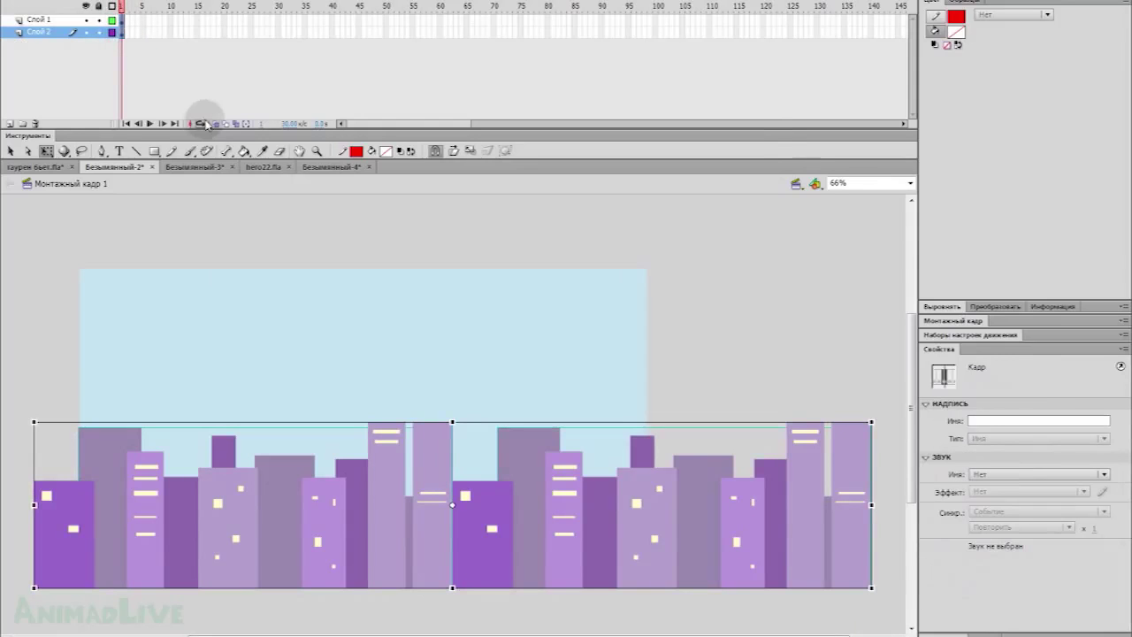
pyautogui.press('F8')
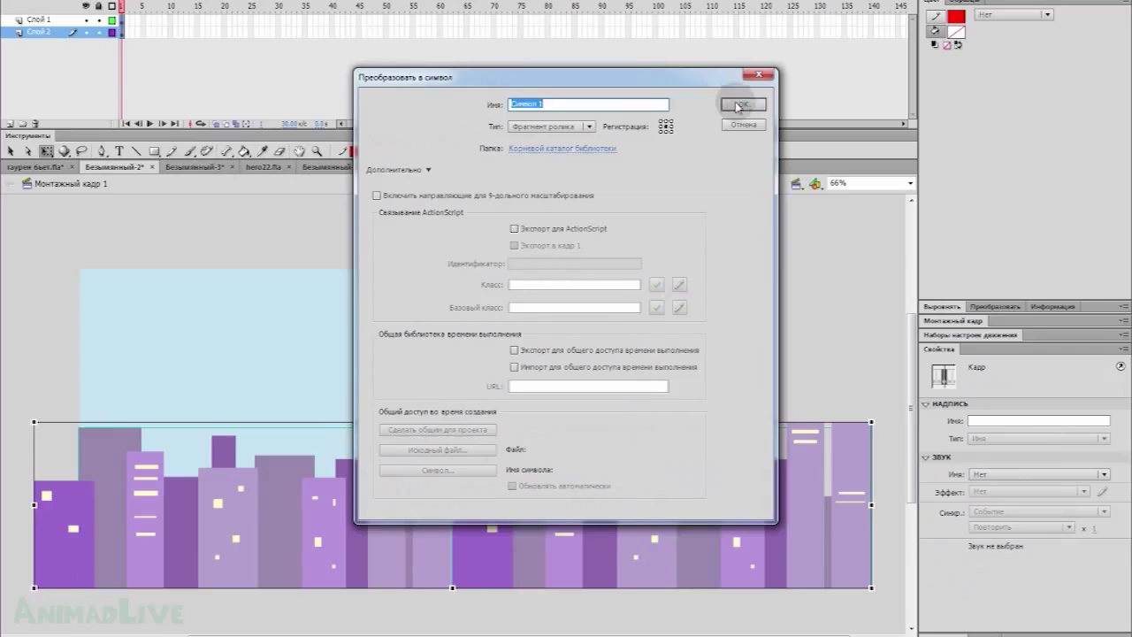
pyautogui.click(737, 105)
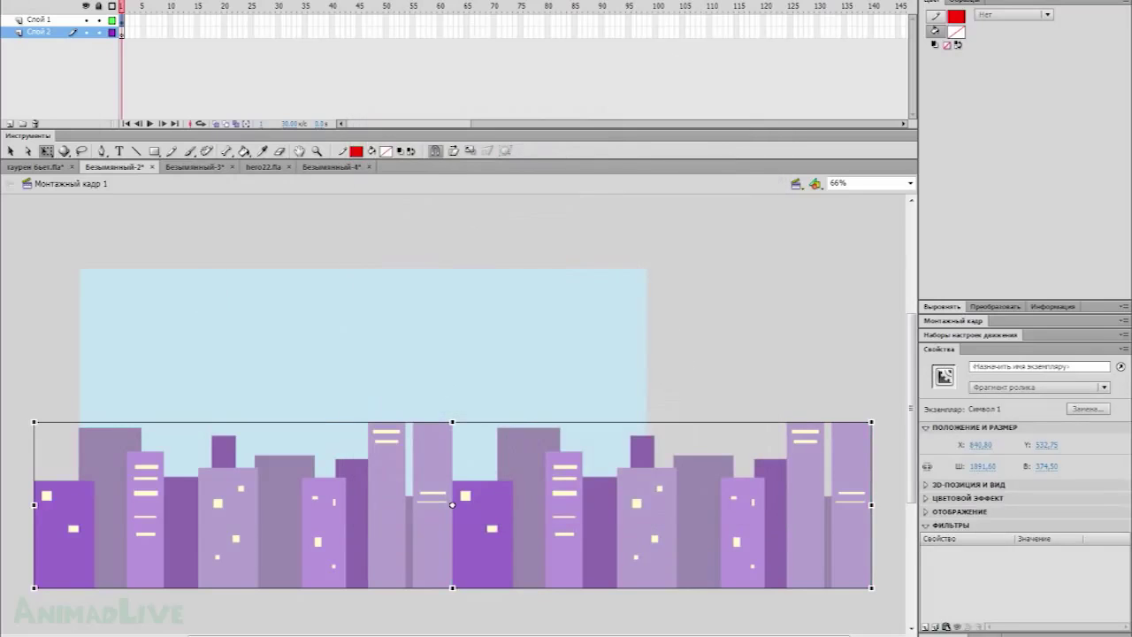
# Step: Move layer Слой 1 with the city clip below layer Слой 2 and display Слой 1 as outlines
pyautogui.click(58, 20)
pyautogui.moveTo(64, 39); pyautogui.dragTo(71, 55)
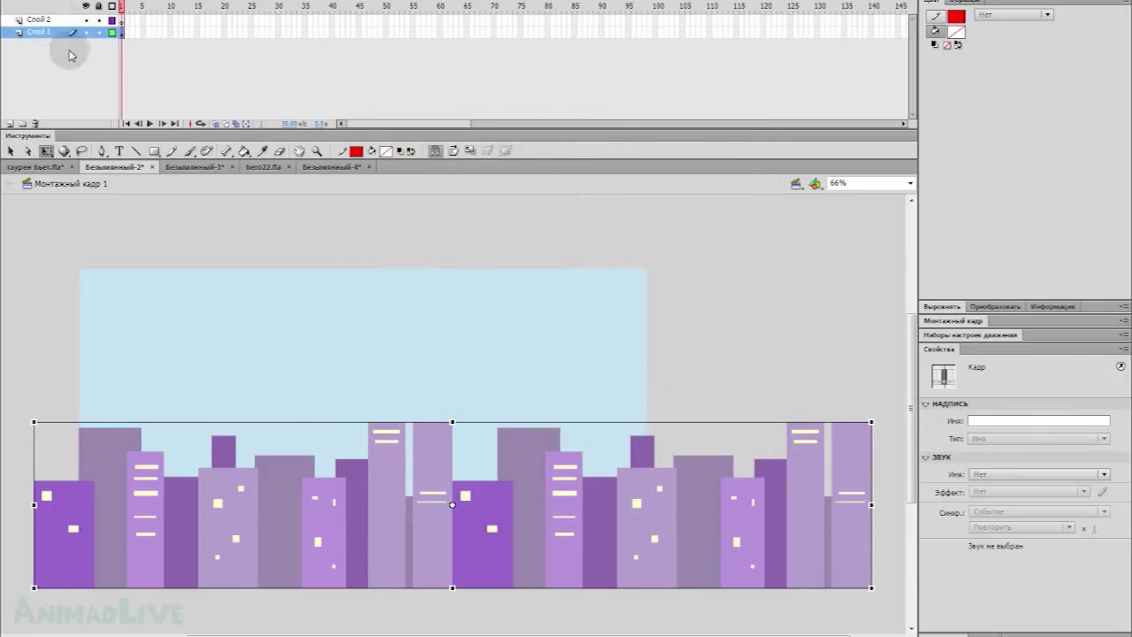
pyautogui.click(271, 475)
pyautogui.click(321, 359)
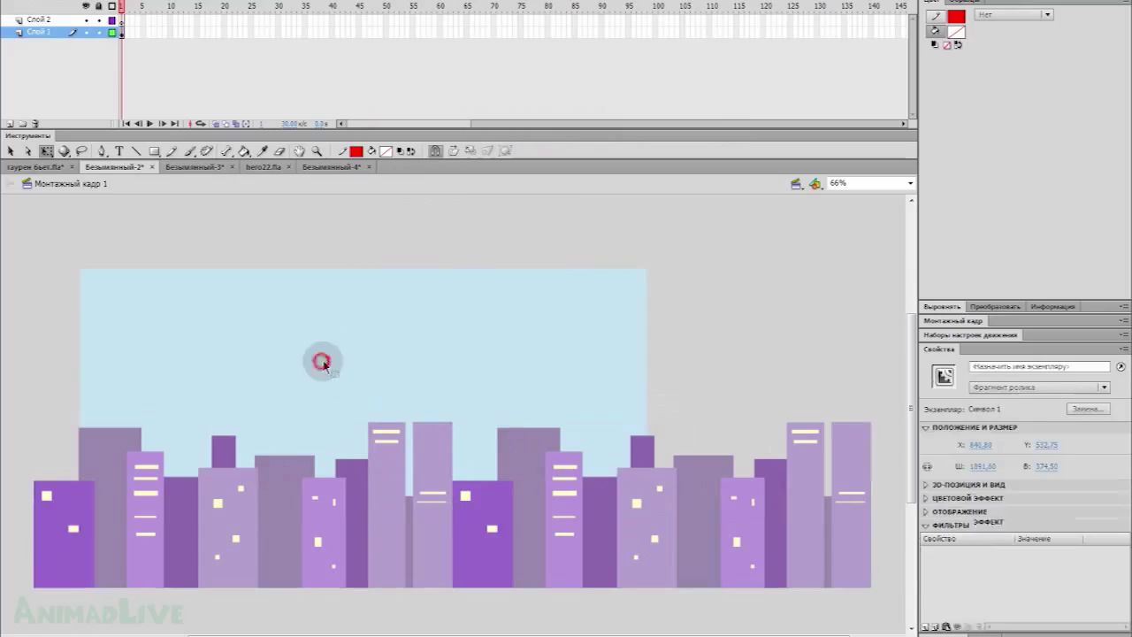
pyautogui.click(112, 32)
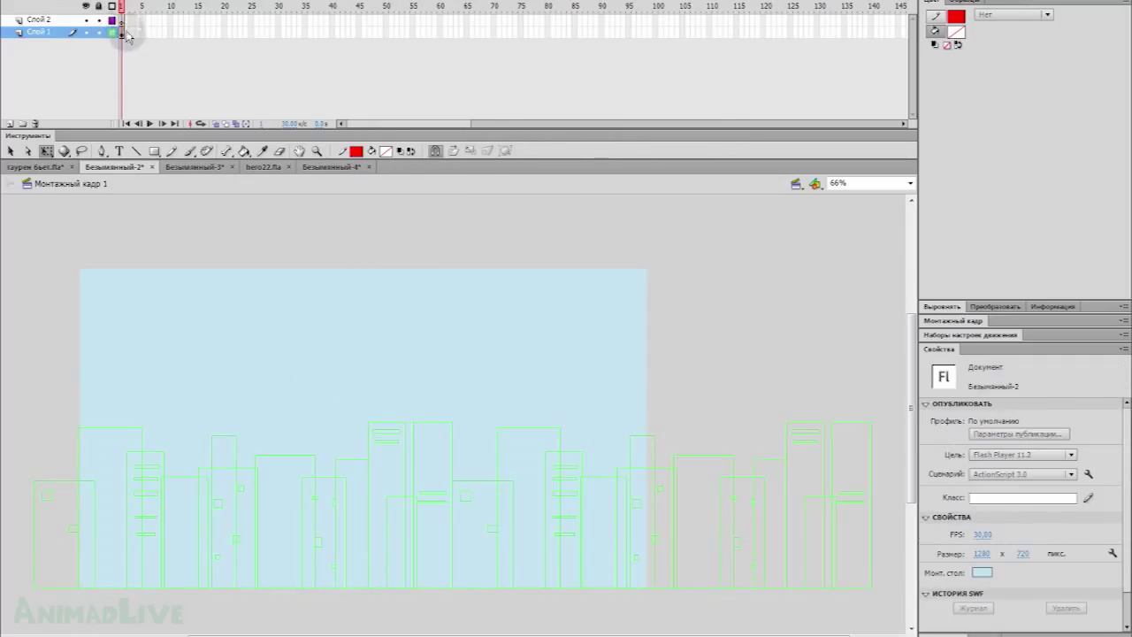
# Step: Draw a red rectangle outline without fill along the stage edges on layer Слой 2
pyautogui.click(122, 20)
pyautogui.click(154, 151)
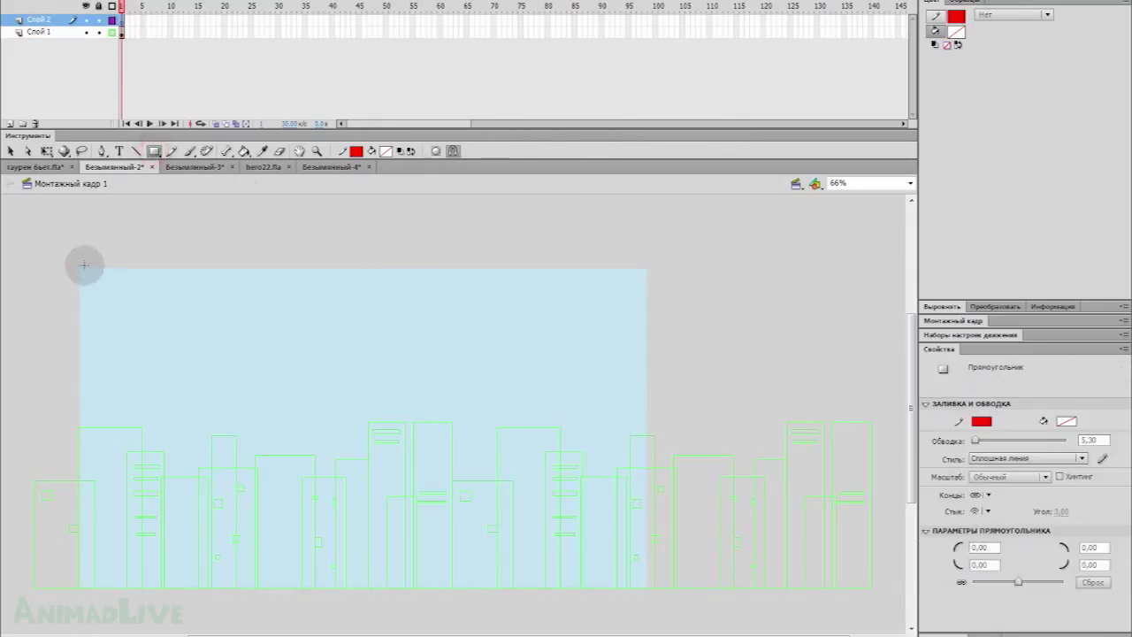
pyautogui.moveTo(78, 264); pyautogui.dragTo(651, 591)
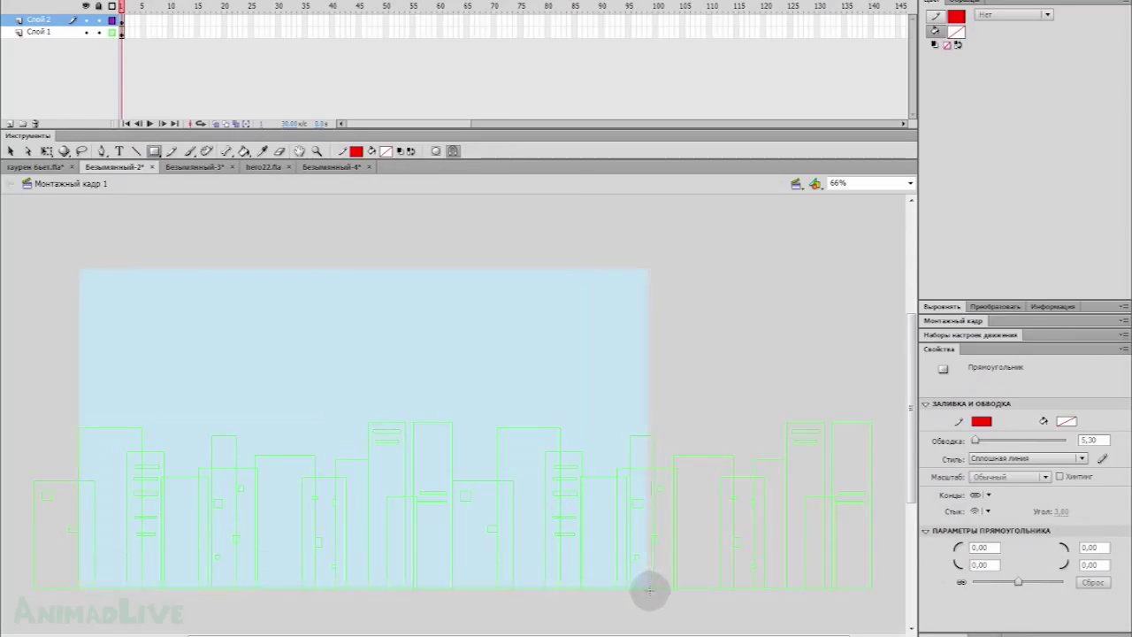
# Step: Extend both layers to frame 200, with an end keyframe for the city clip on Слой 1, and apply a classic tween to it
pyautogui.click(10, 151)
pyautogui.moveTo(374, 122); pyautogui.dragTo(463, 127)
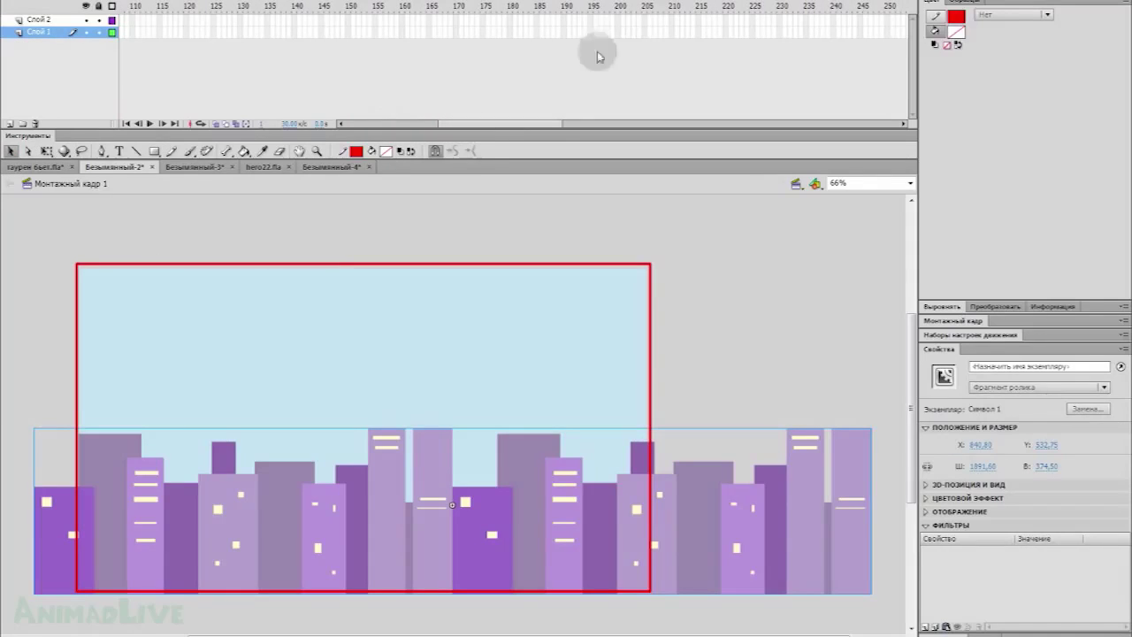
pyautogui.press('F5')
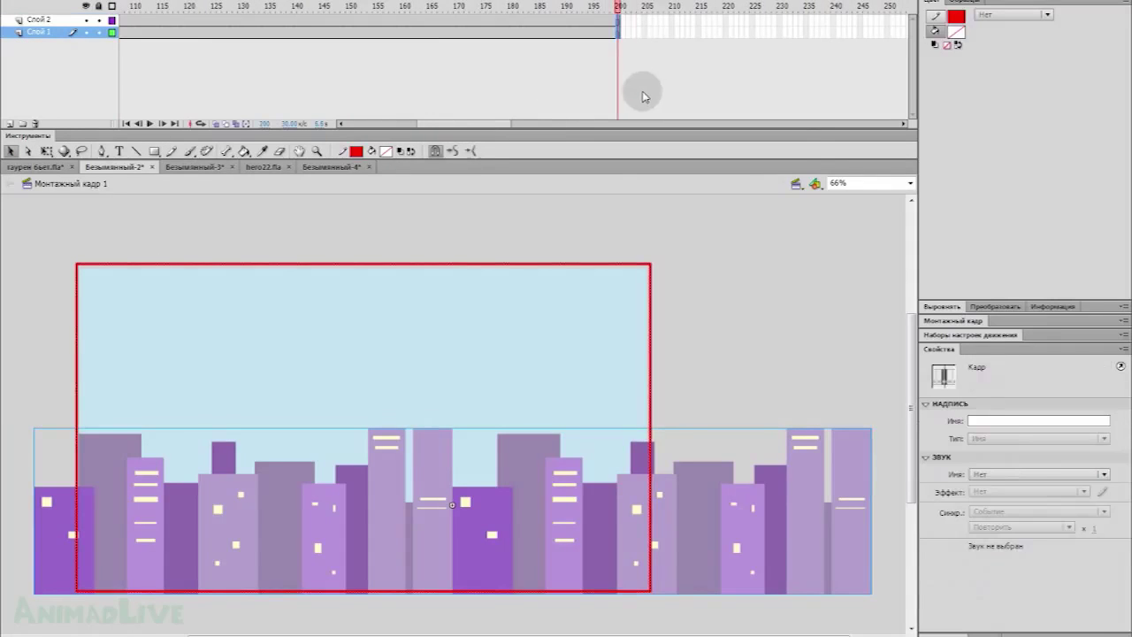
pyautogui.rightClick(584, 32)
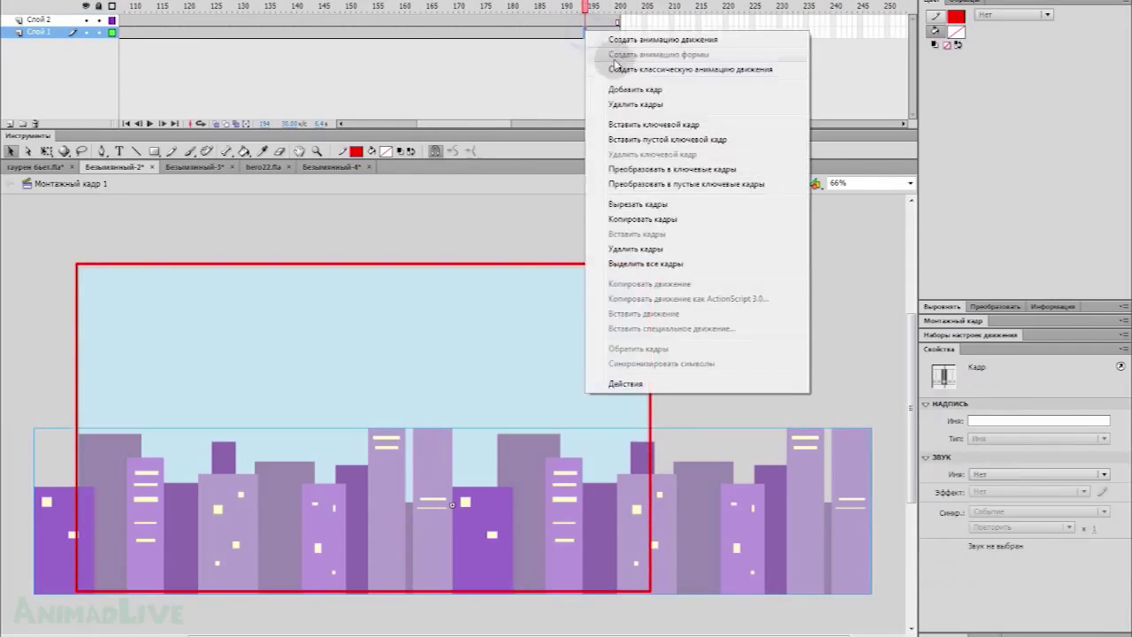
pyautogui.click(620, 71)
pyautogui.click(697, 269)
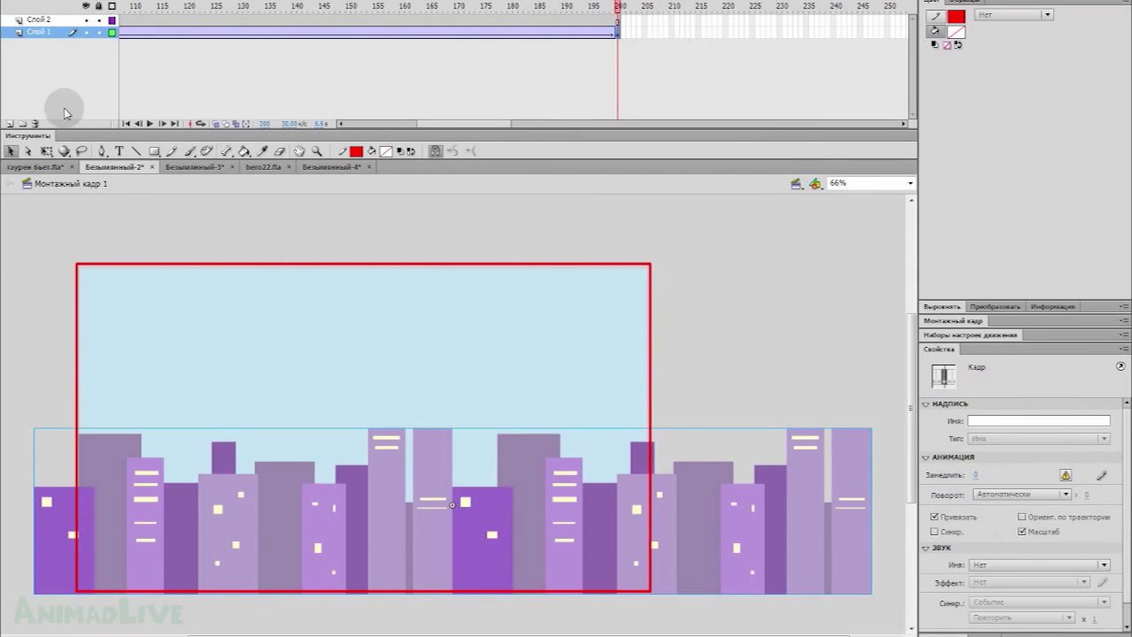
# Step: Shift the city clip horizontally to the left at frame 200 and test the movie
pyautogui.moveTo(736, 525); pyautogui.dragTo(608, 527)
pyautogui.hotkey('ctrl', 'Return')
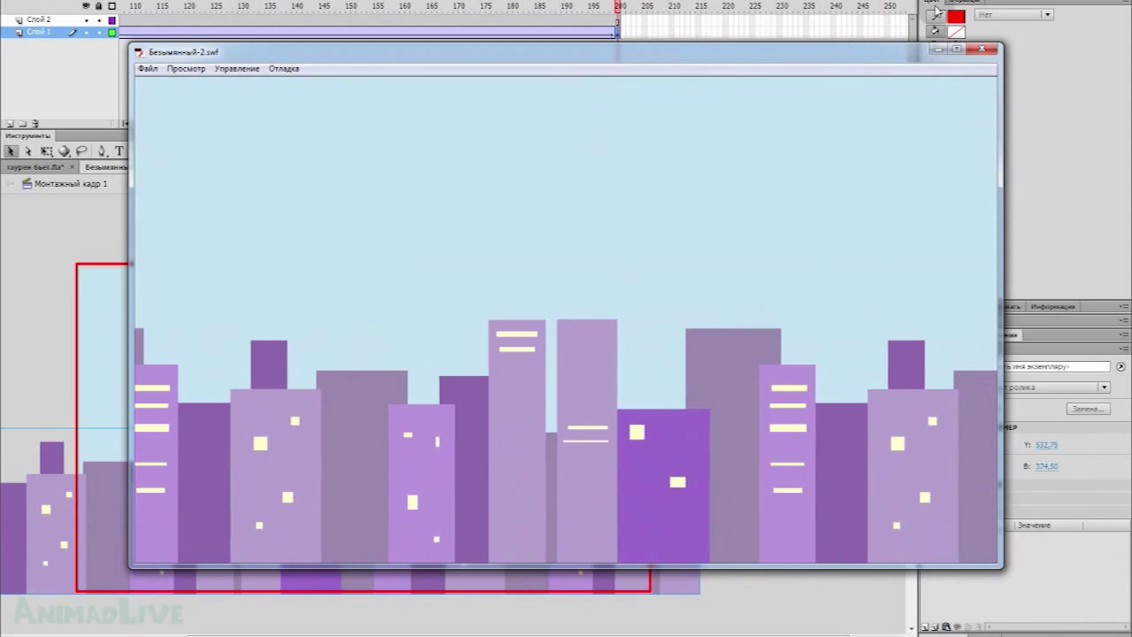
pyautogui.click(982, 50)
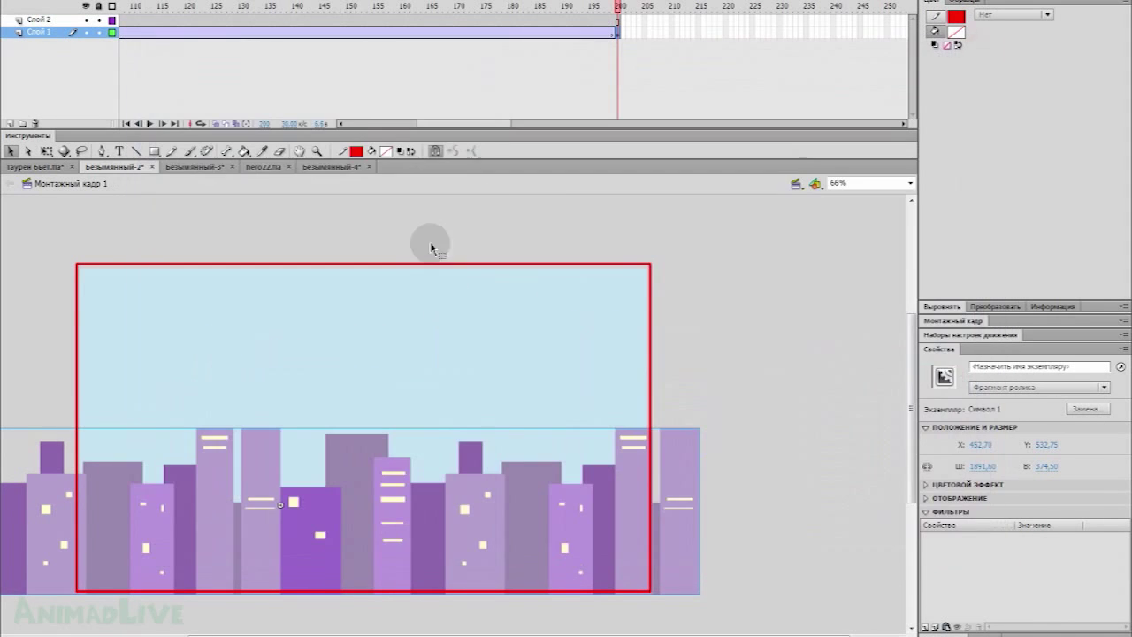
# Step: Open the city clip for editing from its first frame and extend its layer to frame 200
pyautogui.moveTo(462, 131); pyautogui.dragTo(341, 123)
pyautogui.click(127, 34)
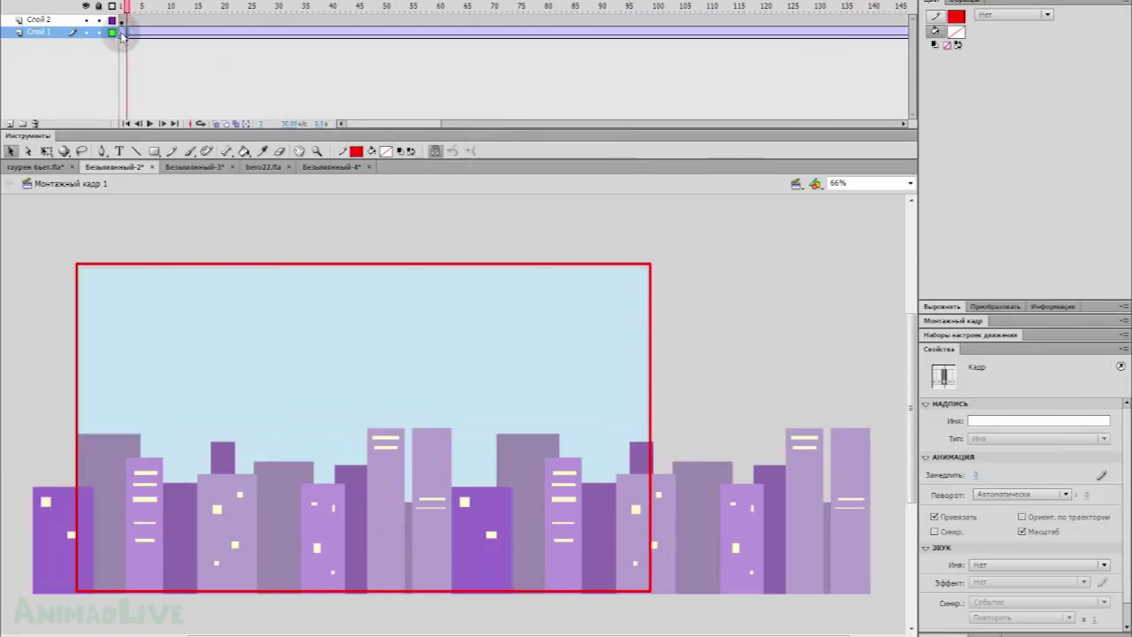
pyautogui.doubleClick(273, 485)
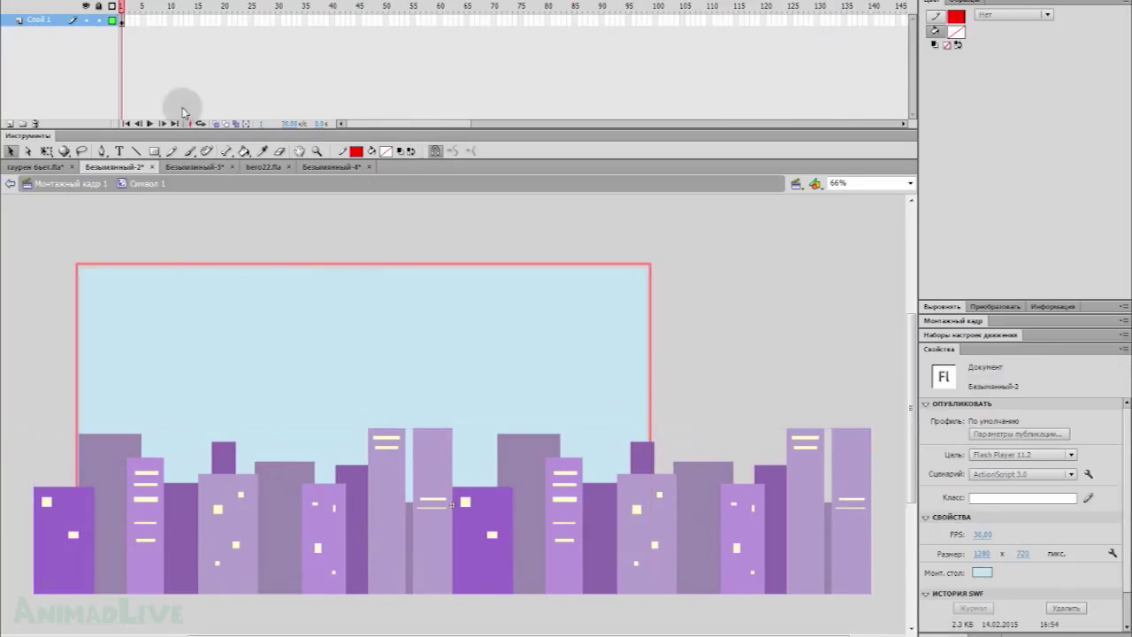
pyautogui.moveTo(453, 124); pyautogui.dragTo(481, 124)
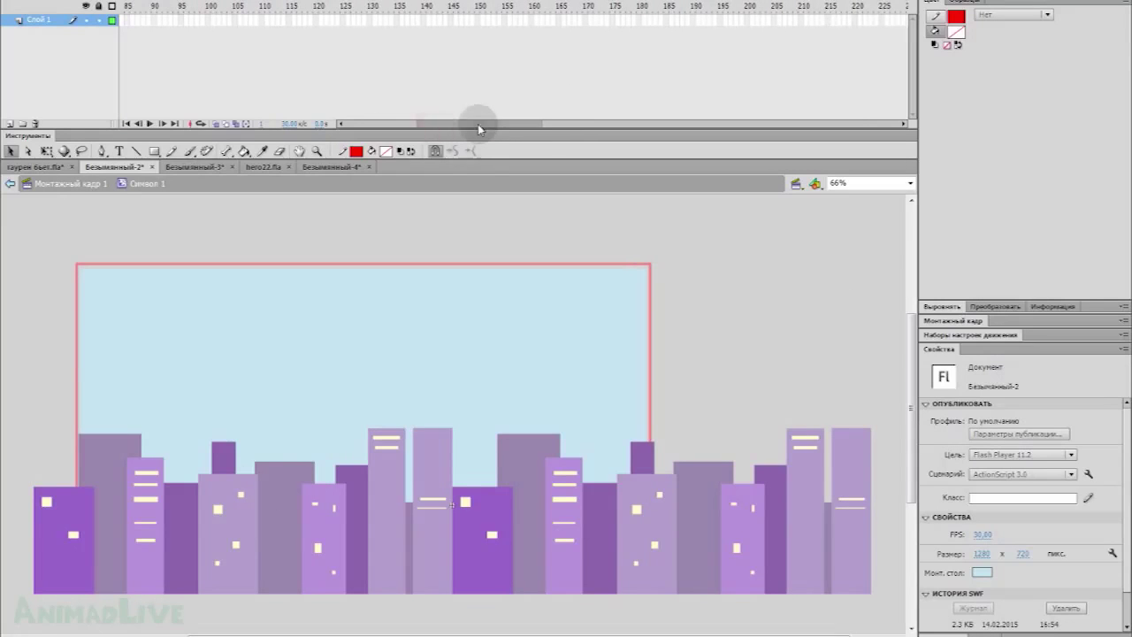
pyautogui.click(748, 18)
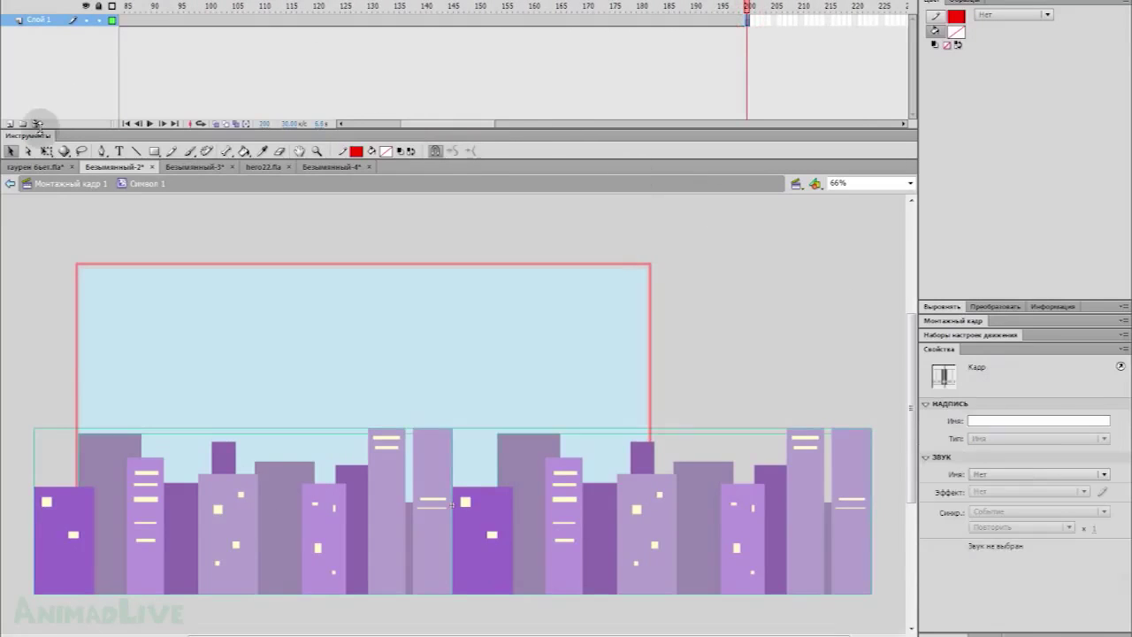
# Step: Add a new layer below Слой 1 inside the city clip and lock Слой 1
pyautogui.click(16, 121)
pyautogui.click(67, 32)
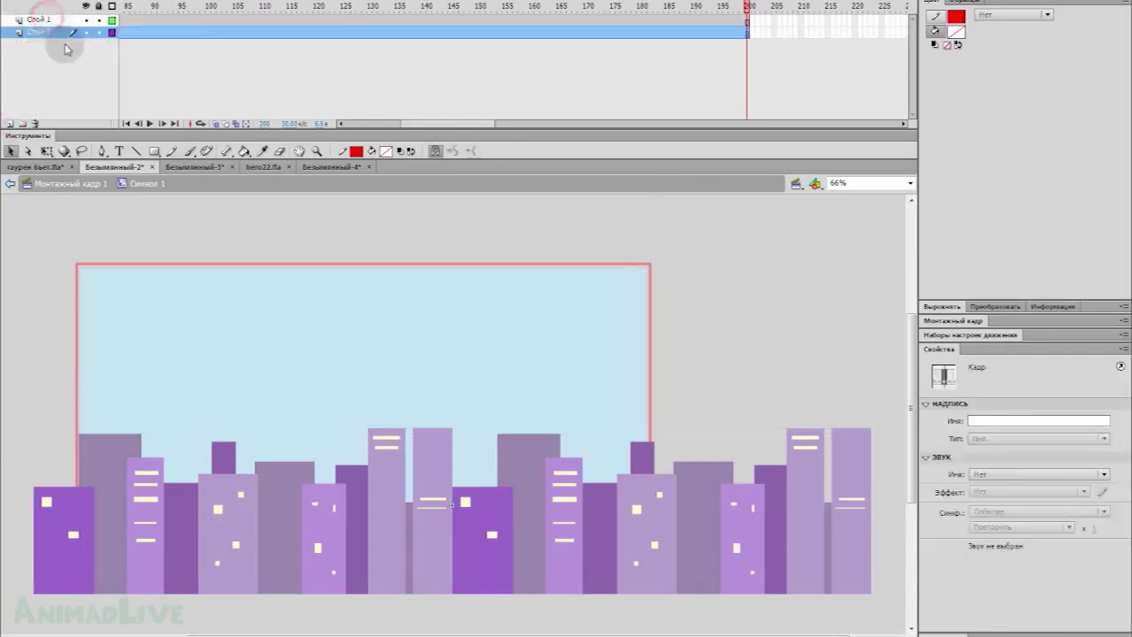
pyautogui.click(197, 33)
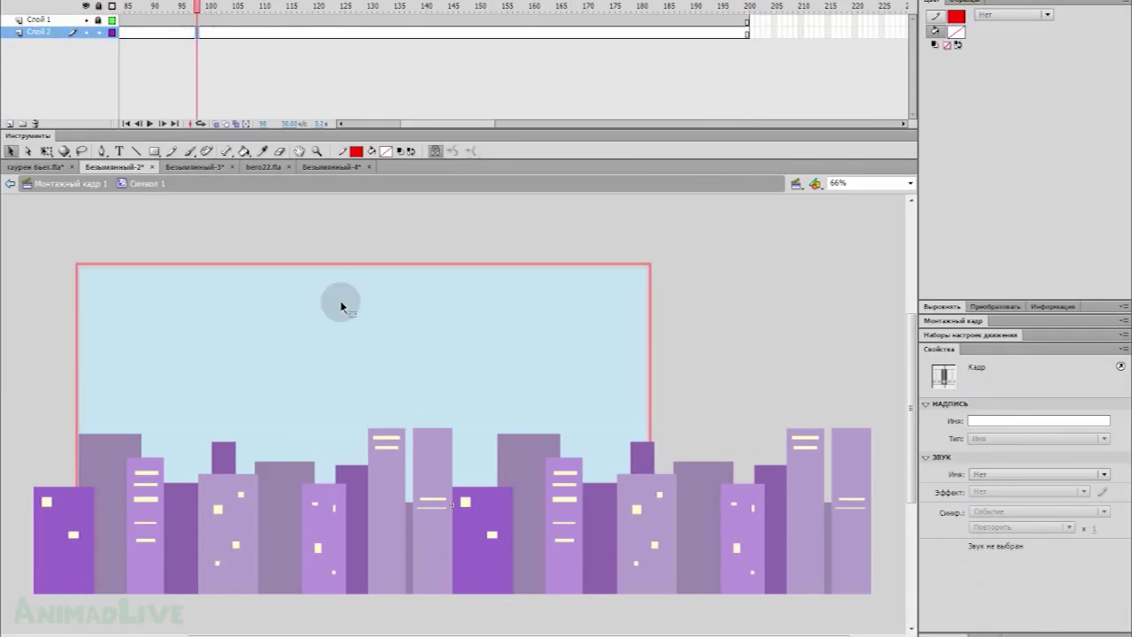
# Step: Draw a closed, irregular asteroid outline in red with the Pencil tool in the sky above the city on Слой 2
pyautogui.click(281, 151)
pyautogui.click(317, 151)
pyautogui.moveTo(237, 237); pyautogui.dragTo(601, 382)
pyautogui.press('y')
pyautogui.moveTo(336, 377)
pyautogui.mouseDown()
pyautogui.moveTo(584, 498)
pyautogui.moveTo(328, 372)
pyautogui.moveTo(397, 397)
pyautogui.moveTo(326, 388)
pyautogui.mouseUp()
# Step: Fill the asteroid outline with brown #7E5E5A
pyautogui.click(384, 149)
pyautogui.click(589, 171)
pyautogui.click(571, 305)
pyautogui.click(567, 323)
pyautogui.click(435, 403)
pyautogui.press('k')
pyautogui.click(397, 454)
# Step: Draw three crater outlines on the asteroid and a curved shading line across its lower part
pyautogui.press('y')
pyautogui.moveTo(499, 394); pyautogui.dragTo(496, 398)
pyautogui.moveTo(347, 520); pyautogui.dragTo(347, 524)
pyautogui.moveTo(253, 493)
pyautogui.mouseDown()
pyautogui.moveTo(404, 596)
pyautogui.moveTo(659, 439)
pyautogui.mouseUp()
# Step: Fill the three craters with the darker brown #634A47
pyautogui.click(385, 150)
pyautogui.click(588, 169)
pyautogui.click(435, 402)
pyautogui.click(353, 409)
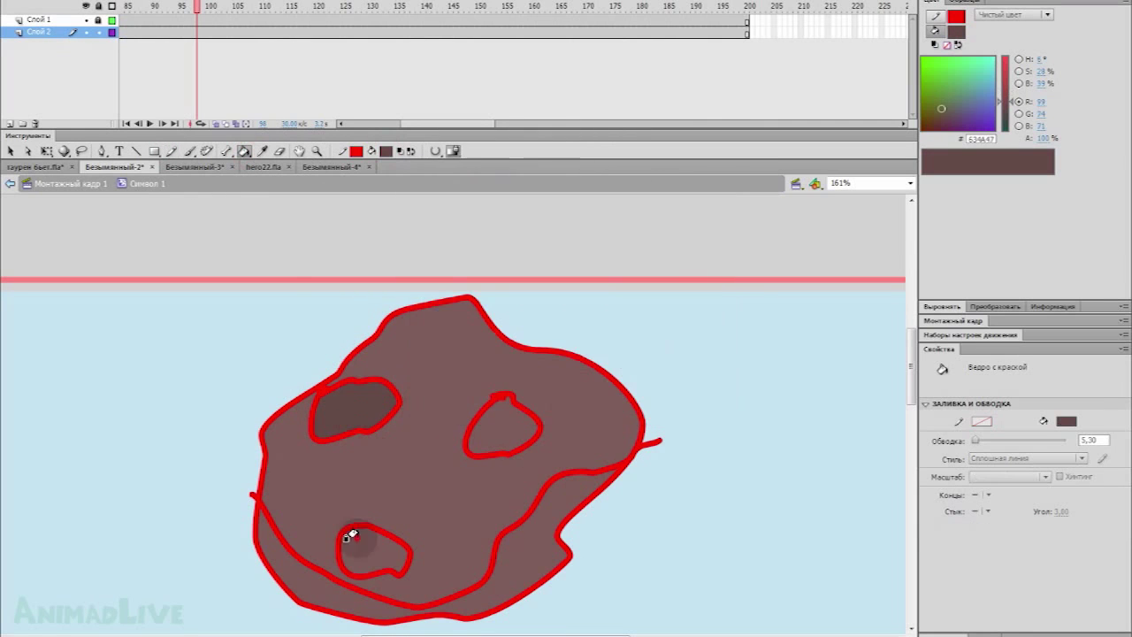
pyautogui.click(373, 550)
pyautogui.click(502, 429)
# Step: Fill the shaded area along the asteroid's lower edge with dark brown #443331
pyautogui.click(385, 150)
pyautogui.click(589, 169)
pyautogui.click(431, 404)
pyautogui.click(283, 553)
# Step: Remove the red strokes from the whole asteroid drawing by setting its stroke colour to none
pyautogui.click(197, 34)
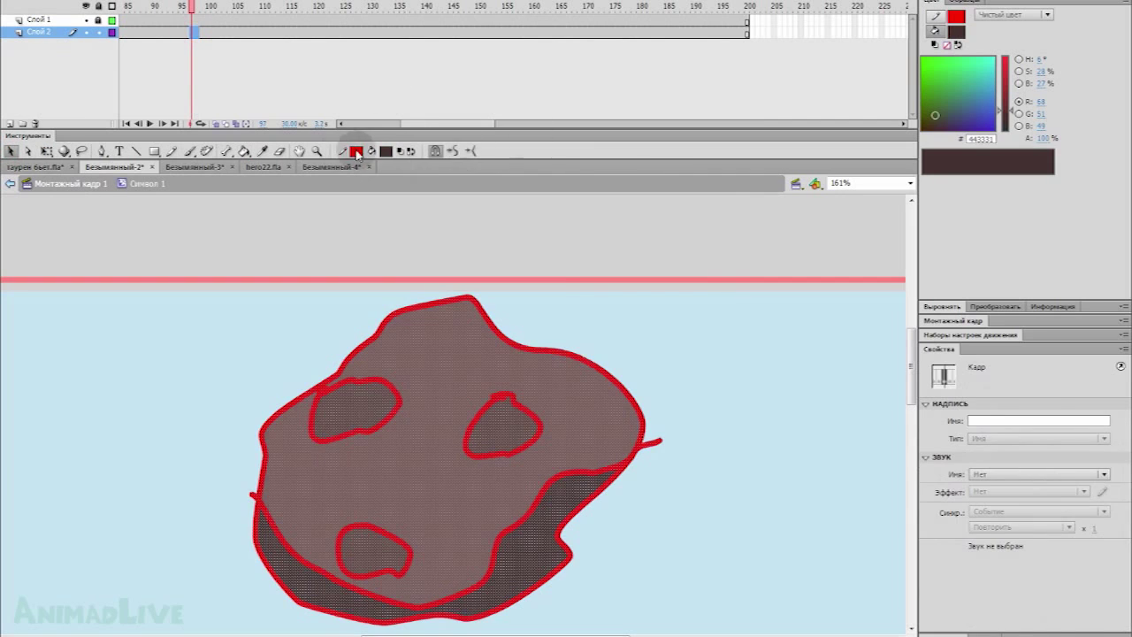
pyautogui.click(355, 150)
pyautogui.click(537, 142)
pyautogui.click(317, 151)
pyautogui.hotkey('ctrl', '2')
pyautogui.click(449, 415)
pyautogui.click(11, 152)
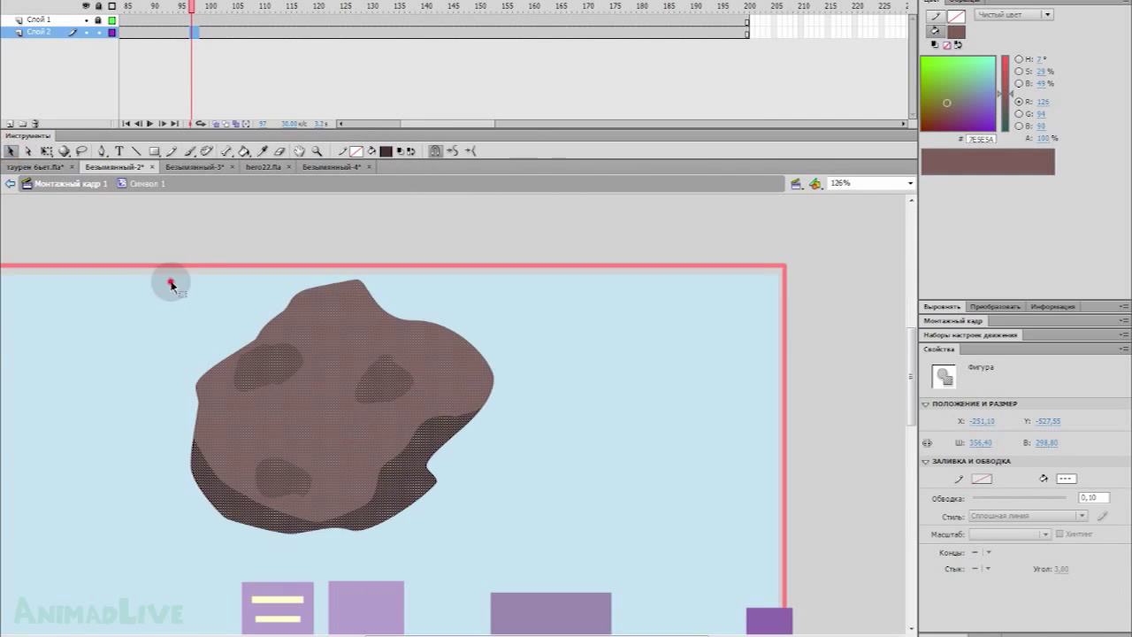
pyautogui.click(177, 321)
pyautogui.click(145, 334)
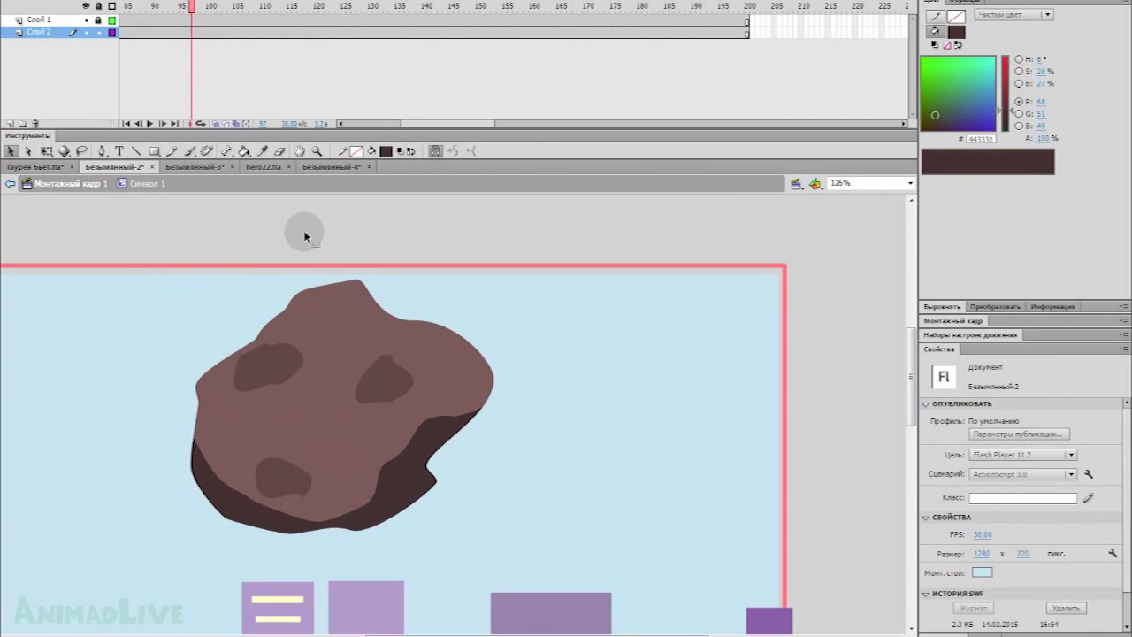
# Step: Convert the asteroid artwork into a movie clip symbol with the default name
pyautogui.click(164, 32)
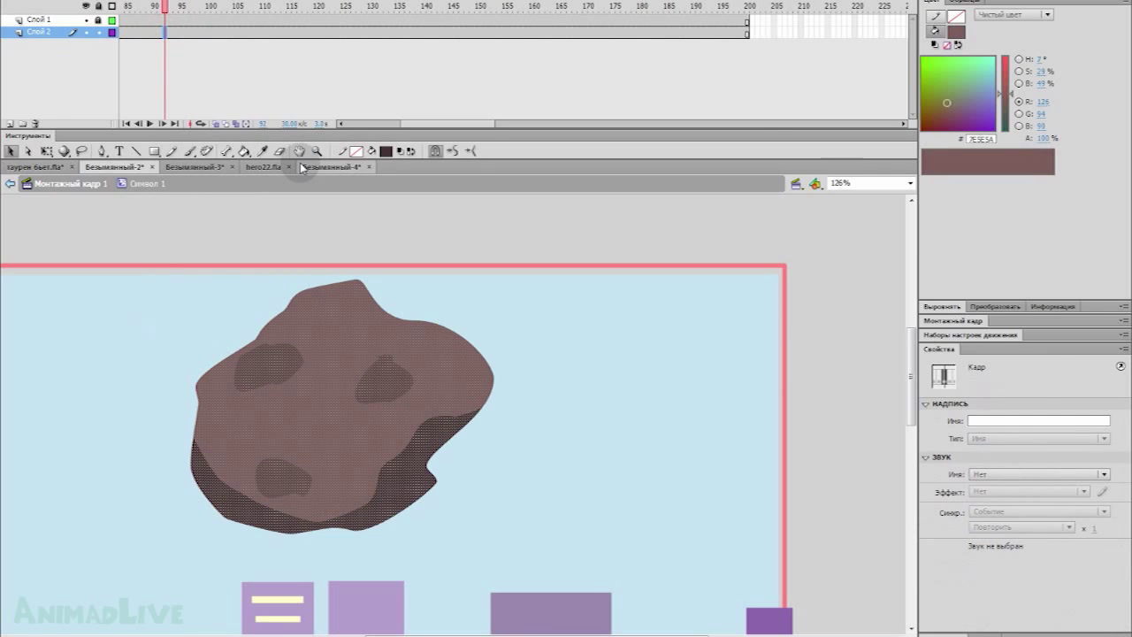
pyautogui.press('F8')
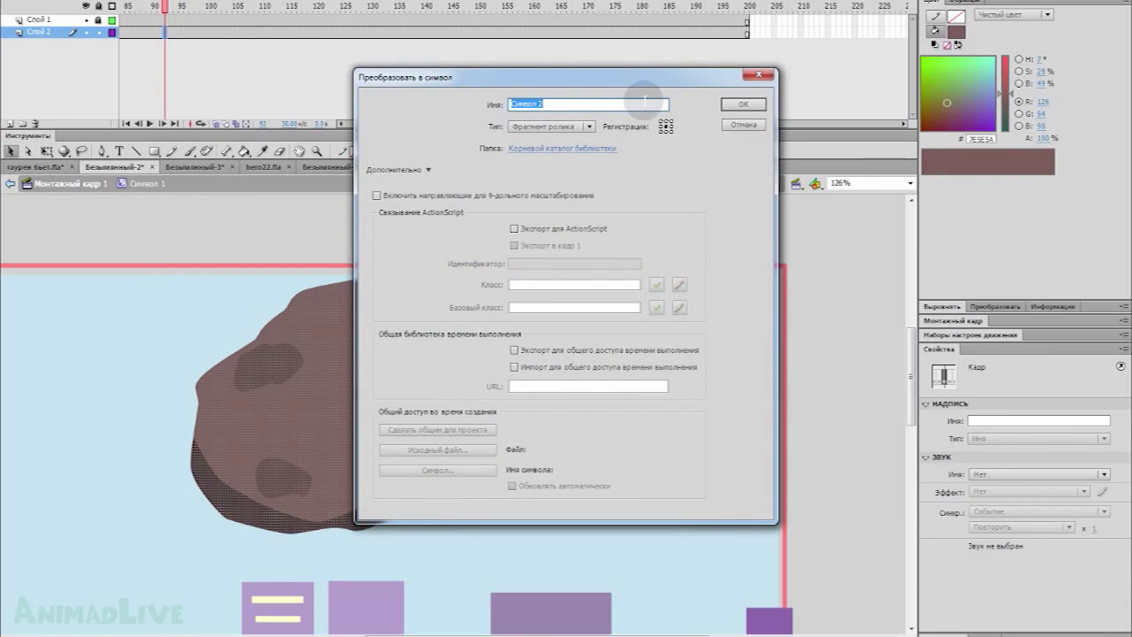
pyautogui.click(741, 104)
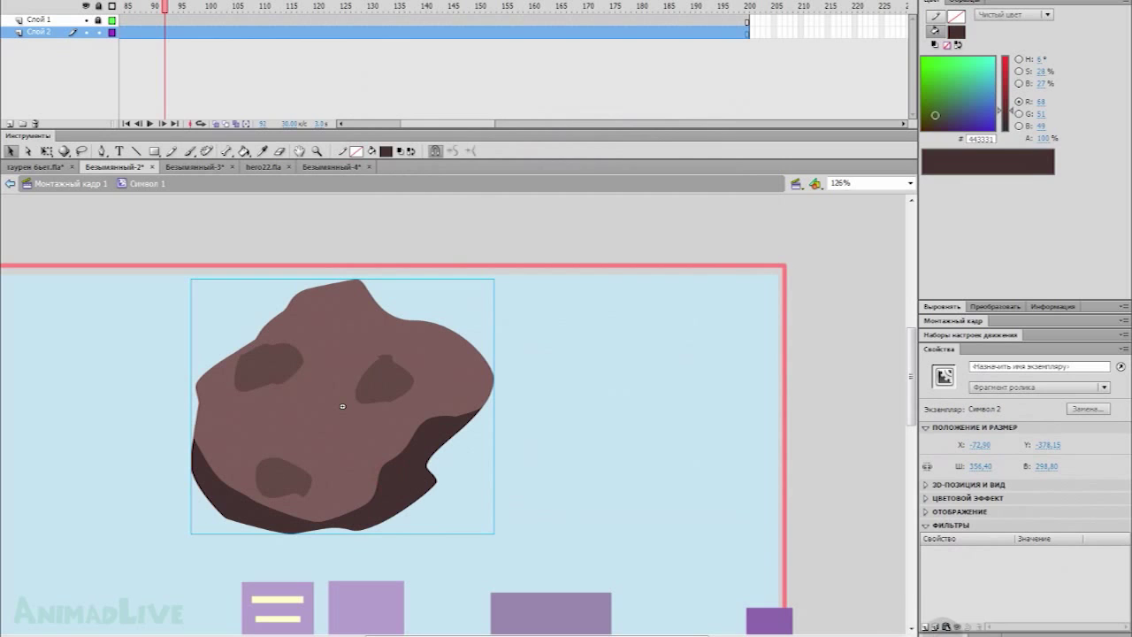
# Step: Apply a red inner shadow filter (Тень) to the asteroid clip with 49 px blur and a 124° angle
pyautogui.click(925, 627)
pyautogui.click(1041, 604)
pyautogui.click(1023, 589)
pyautogui.moveTo(1024, 563); pyautogui.dragTo(1000, 589)
pyautogui.scroll(1, 1053, 583)
pyautogui.scroll(-1, 1050, 591)
pyautogui.scroll(-2, 1040, 619)
pyautogui.click(1024, 615)
pyautogui.click(1102, 551)
pyautogui.scroll(3, 1023, 586)
pyautogui.click(524, 199)
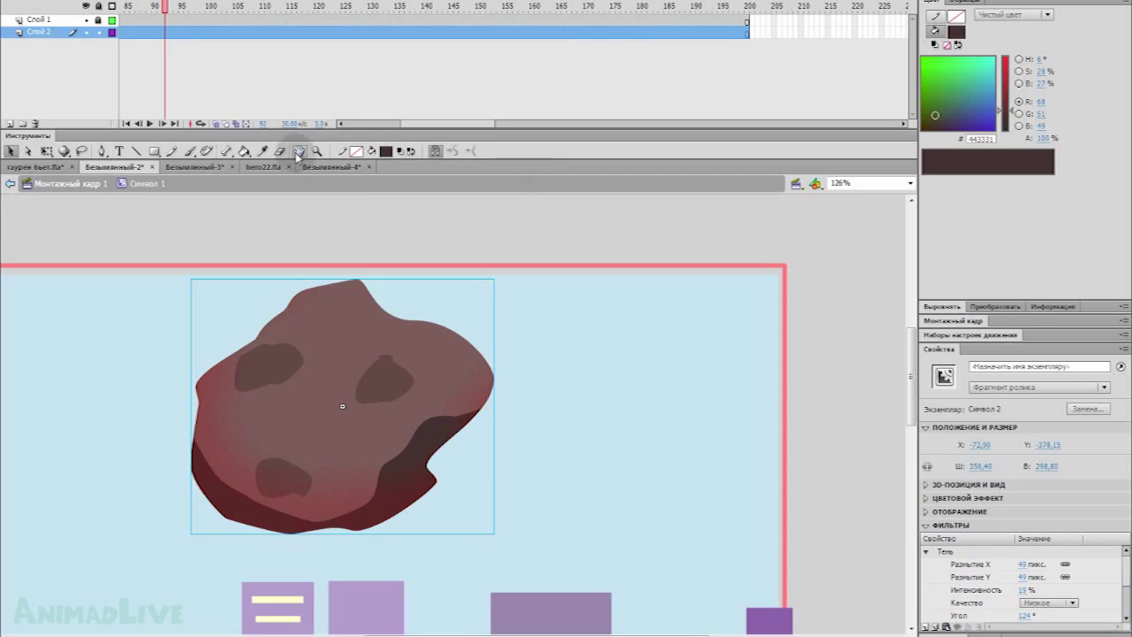
# Step: Move the asteroid clip at frame 1 of Слой 2 outside the stage, above the border frame's upper-right corner
pyautogui.click(619, 402)
pyautogui.click(611, 411)
pyautogui.moveTo(119, 280); pyautogui.dragTo(513, 529)
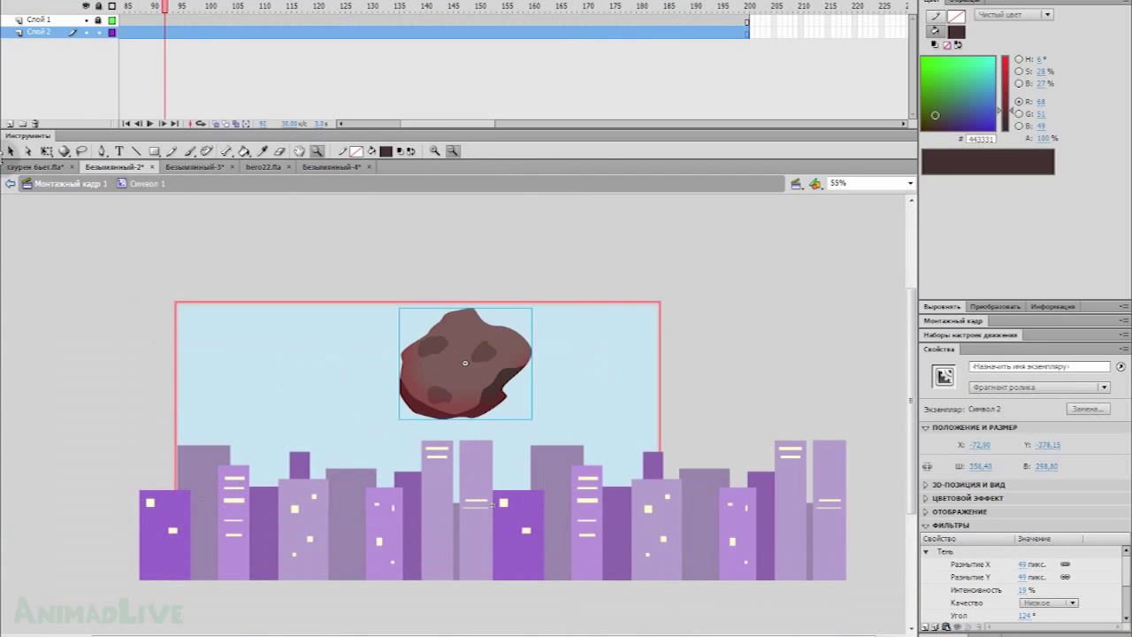
pyautogui.click(297, 66)
pyautogui.moveTo(440, 126); pyautogui.dragTo(305, 123)
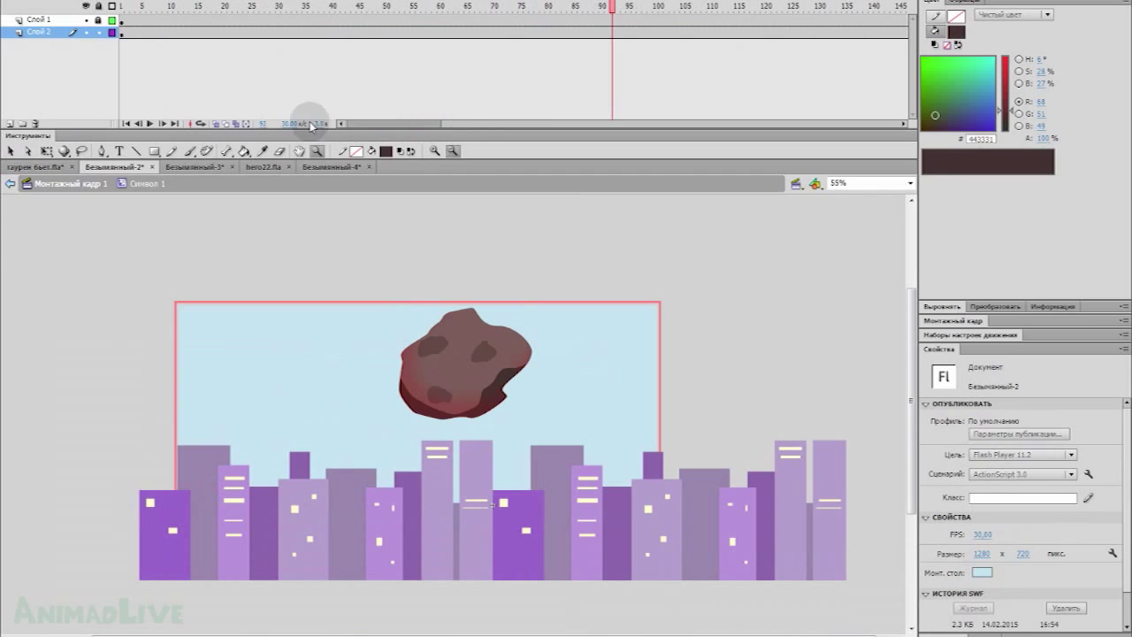
pyautogui.click(126, 36)
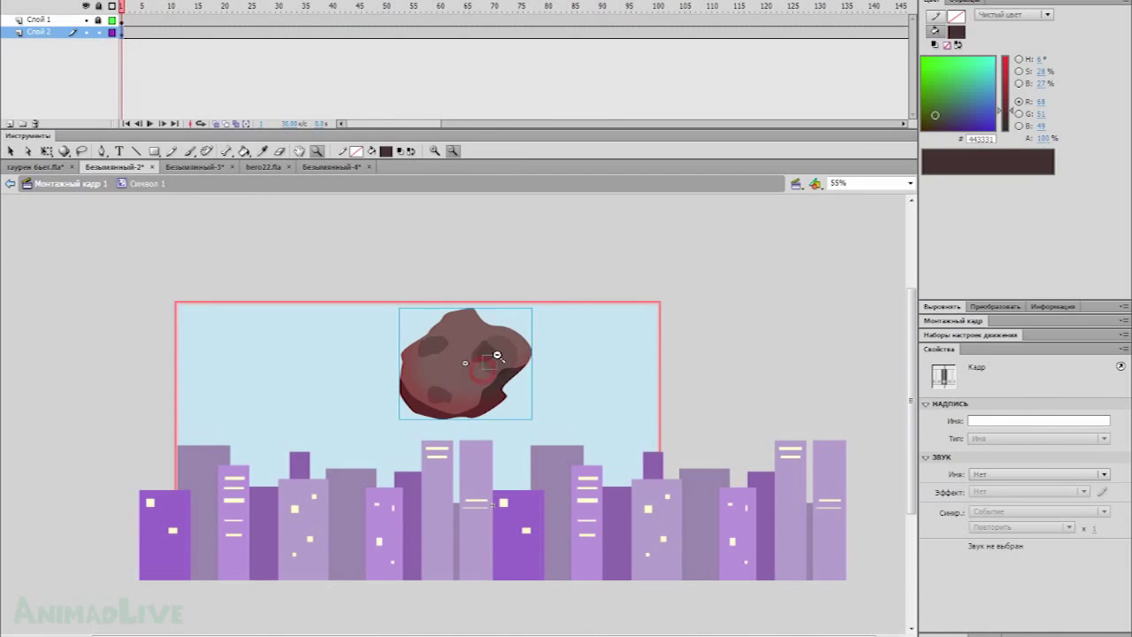
pyautogui.click(497, 355)
pyautogui.keyDown('alt'); pyautogui.click(538, 412); pyautogui.keyUp('alt')
pyautogui.keyDown('alt'); pyautogui.click(480, 445); pyautogui.keyUp('alt')
pyautogui.keyDown('alt'); pyautogui.click(470, 449); pyautogui.keyUp('alt')
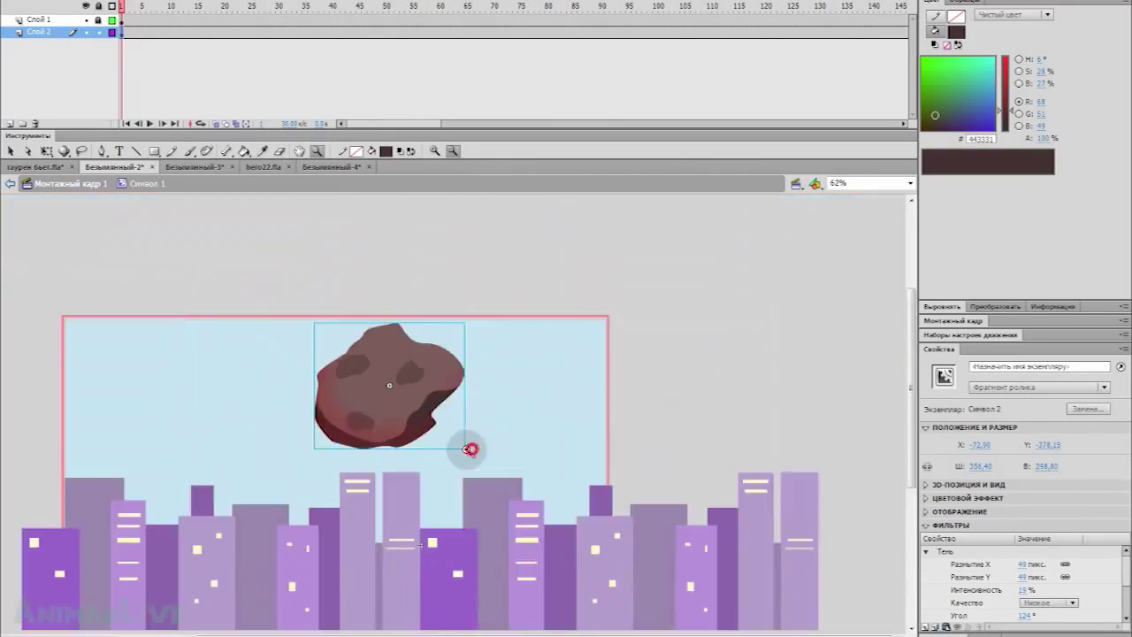
pyautogui.keyDown('alt'); pyautogui.click(469, 449); pyautogui.keyUp('alt')
pyautogui.click(11, 151)
pyautogui.moveTo(341, 389); pyautogui.dragTo(419, 304)
pyautogui.click(277, 51)
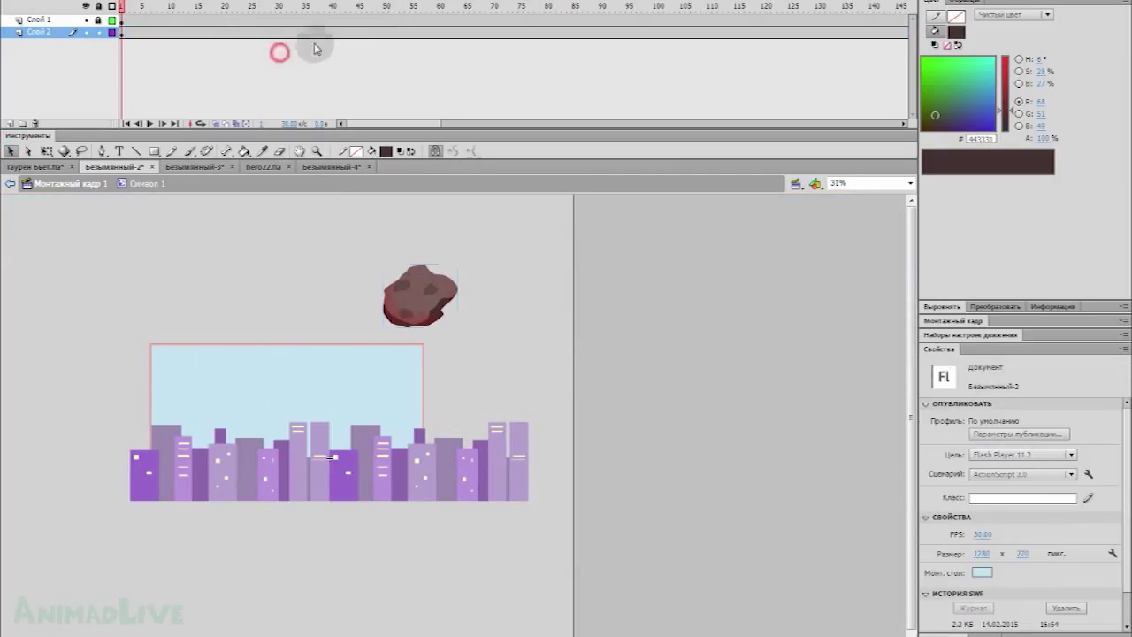
# Step: Shift the asteroid slightly right on a new keyframe at frame 50 and create a classic tween to a new keyframe at frame 90
pyautogui.click(384, 34)
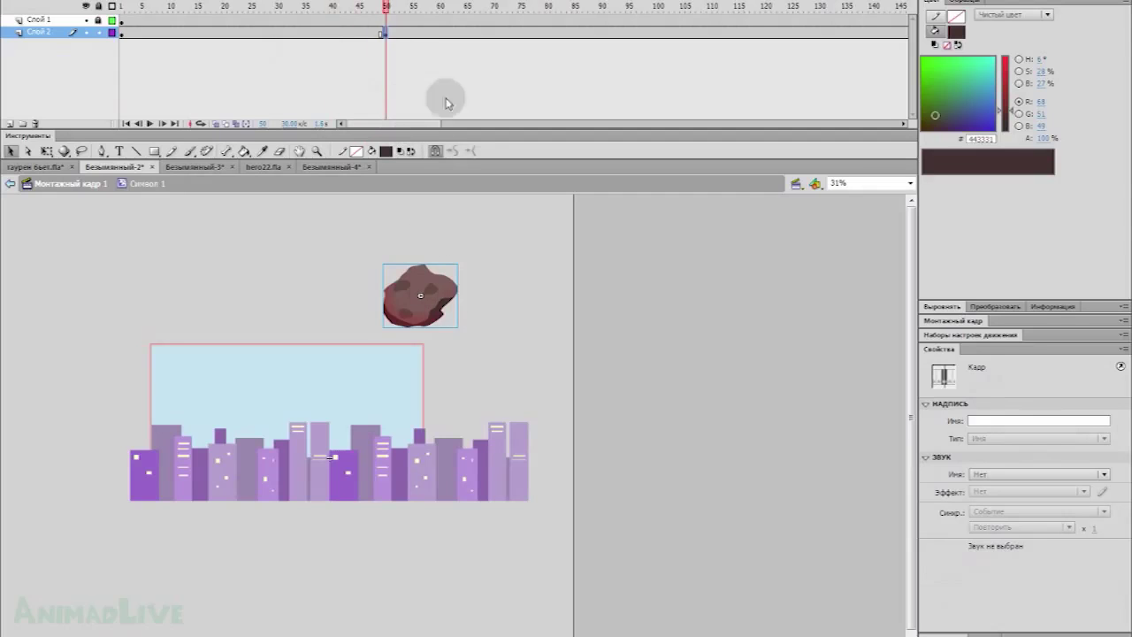
pyautogui.moveTo(450, 312); pyautogui.dragTo(447, 314)
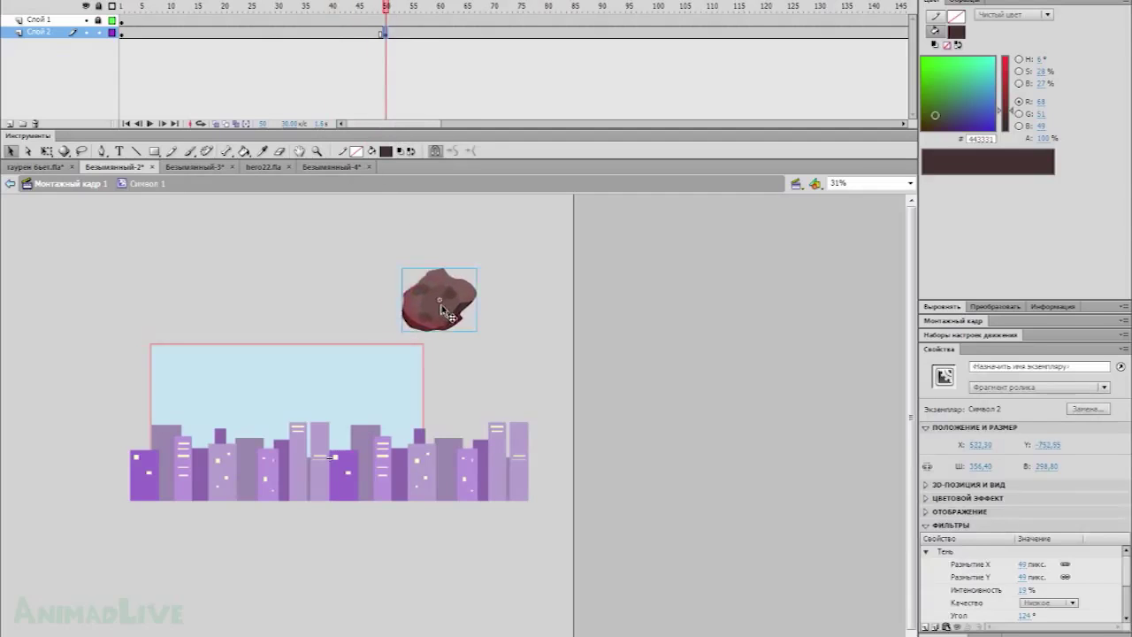
pyautogui.rightClick(421, 35)
pyautogui.click(463, 74)
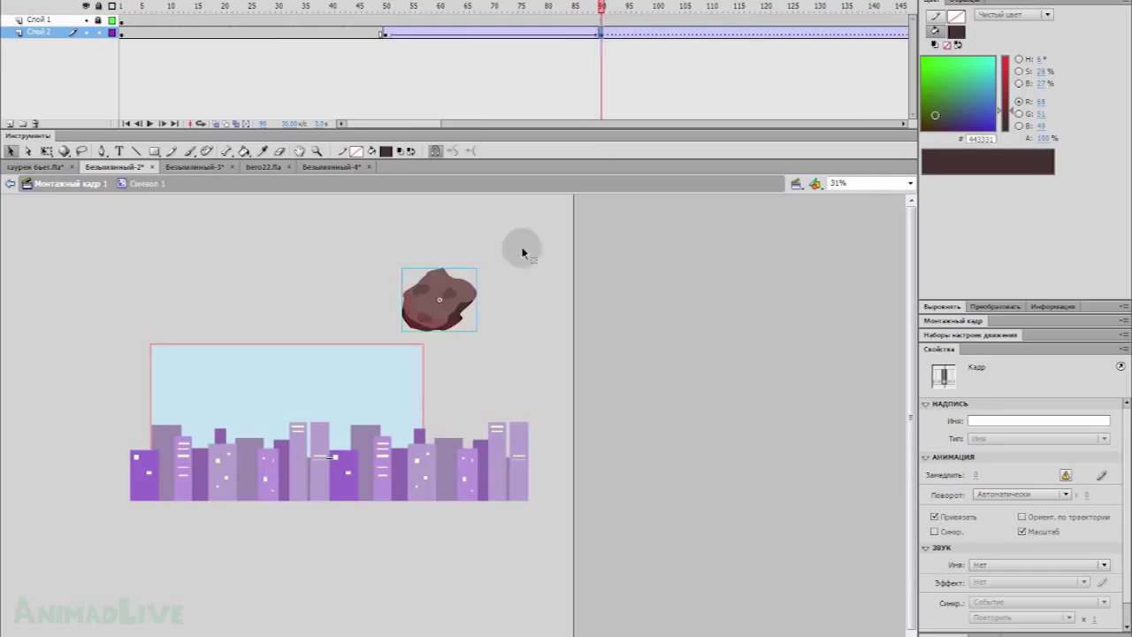
# Step: Place the asteroid just below the city at frame 90 and remove the tween that follows that keyframe
pyautogui.hotkey('shift', '.')
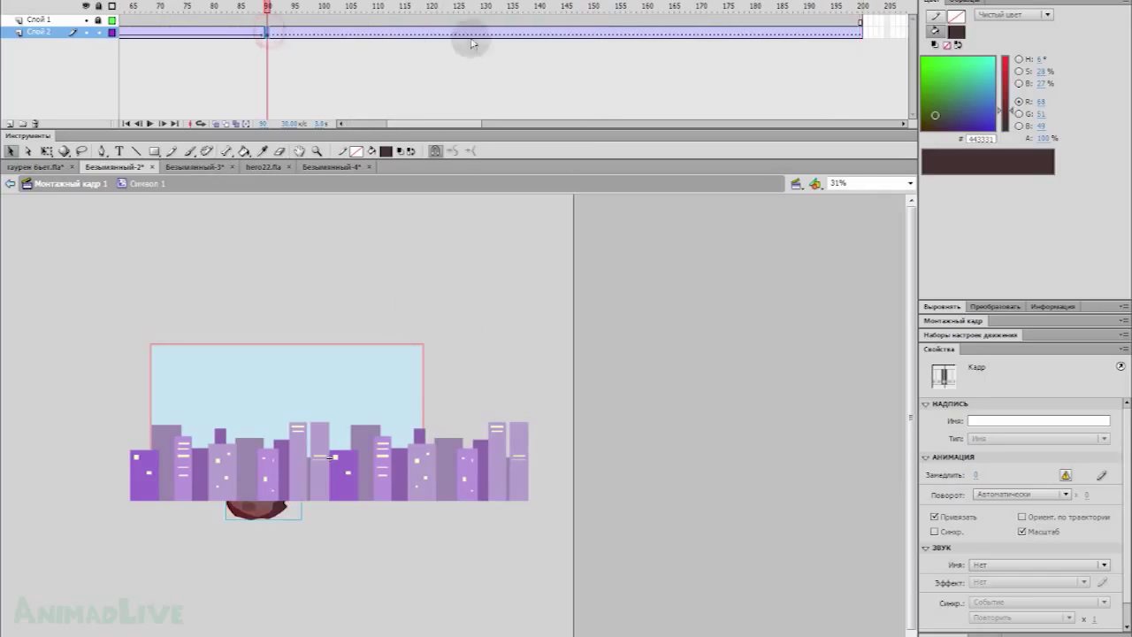
pyautogui.moveTo(265, 528); pyautogui.dragTo(228, 561)
pyautogui.click(303, 536)
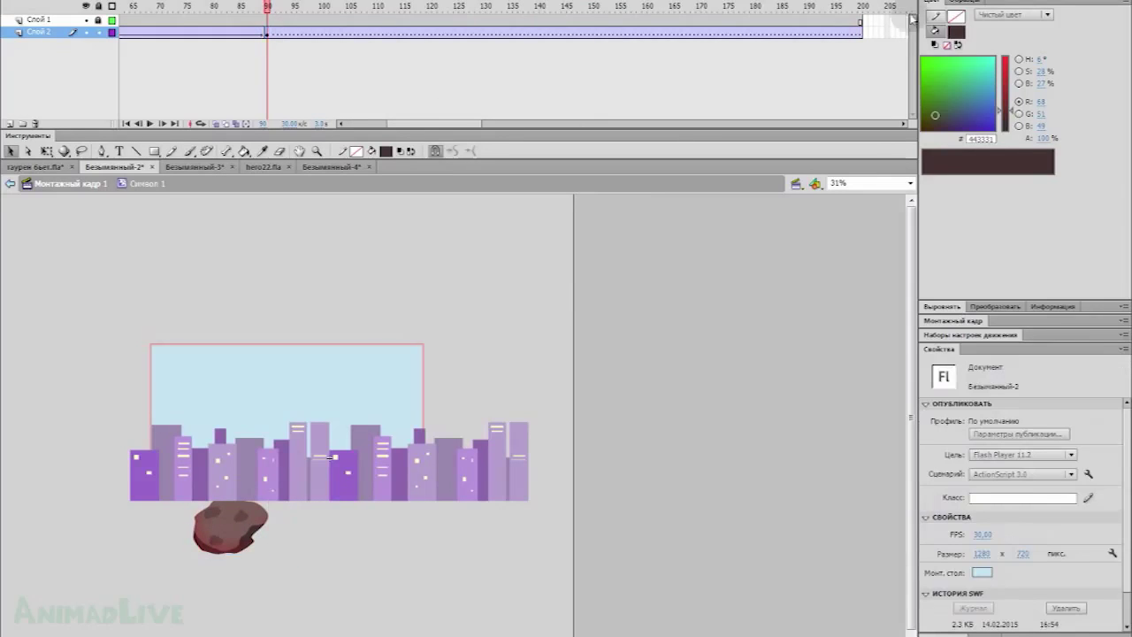
pyautogui.rightClick(860, 36)
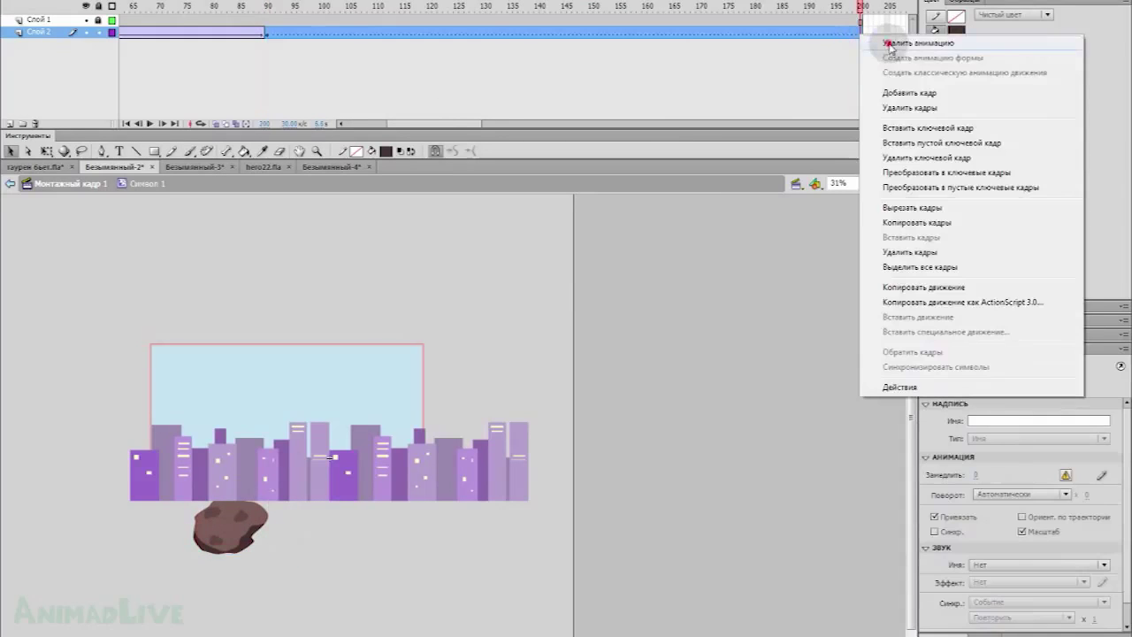
pyautogui.click(889, 39)
# Step: Test the movie to preview the asteroid falling behind the moving city
pyautogui.moveTo(459, 130); pyautogui.dragTo(418, 130)
pyautogui.click(393, 34)
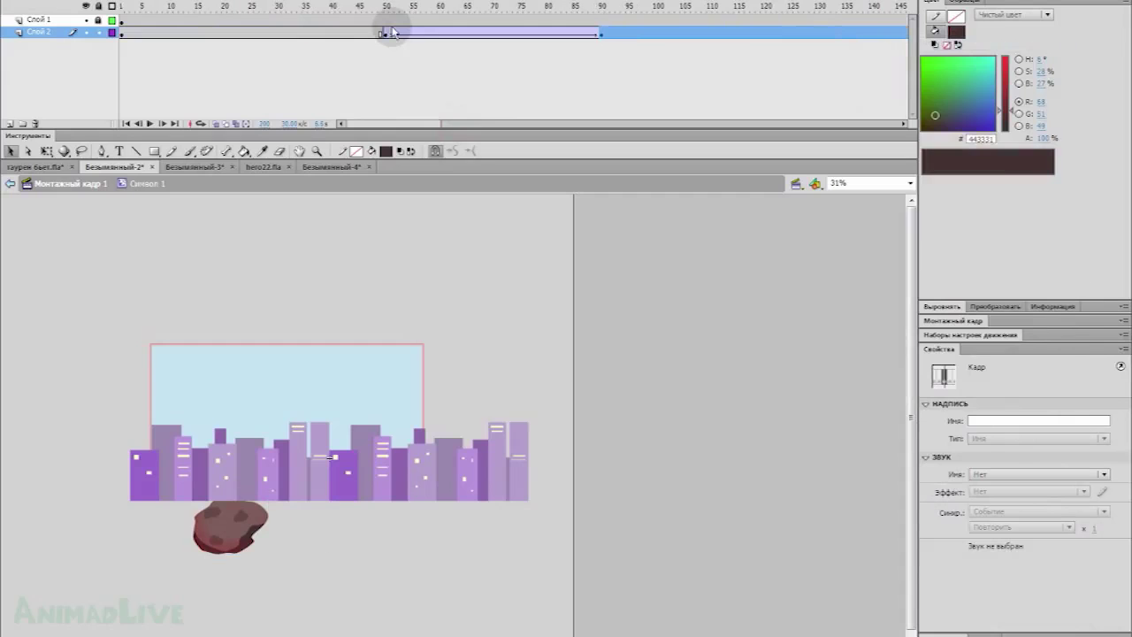
pyautogui.hotkey('ctrl', 'Return')
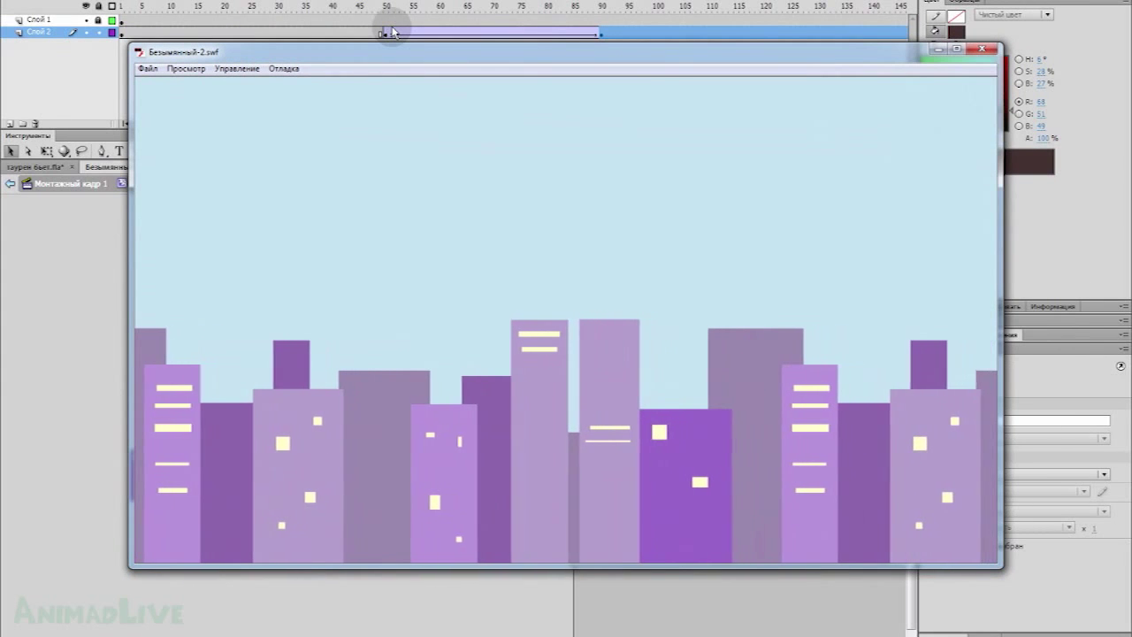
pyautogui.click(984, 50)
# Step: Examine frames 90 and 80 of the asteroid fall inside the clip and return to the main scene
pyautogui.click(469, 58)
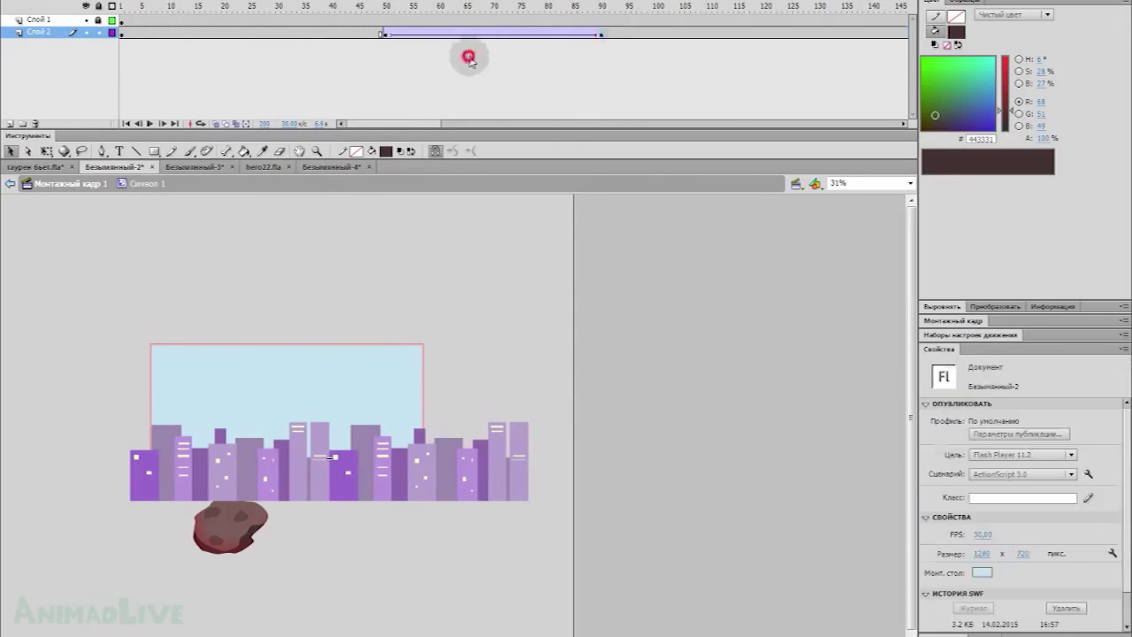
pyautogui.click(602, 34)
pyautogui.click(555, 33)
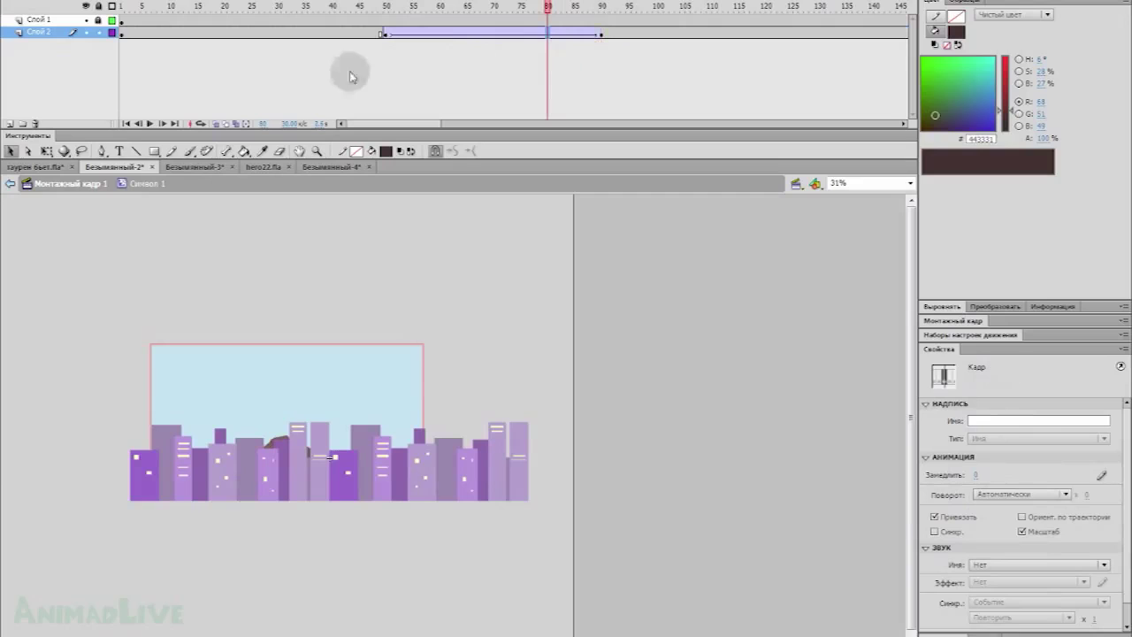
pyautogui.click(10, 184)
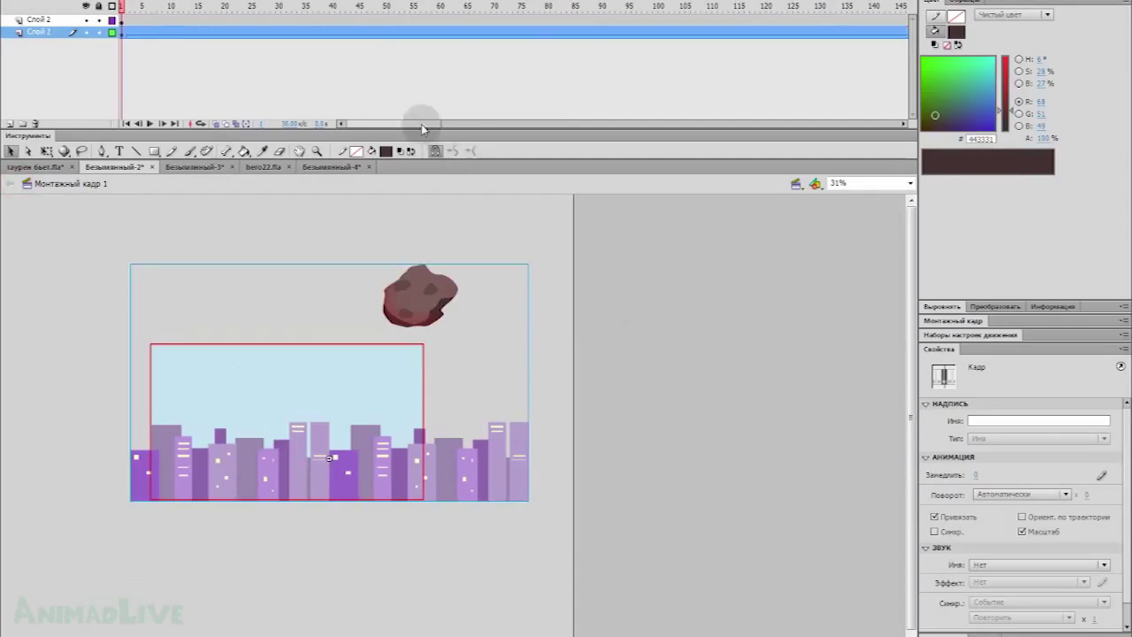
# Step: Add keyframes to the tweened city on Слой 1 at frames 80, 83 and 93
pyautogui.click(435, 71)
pyautogui.moveTo(124, 7); pyautogui.dragTo(554, 23)
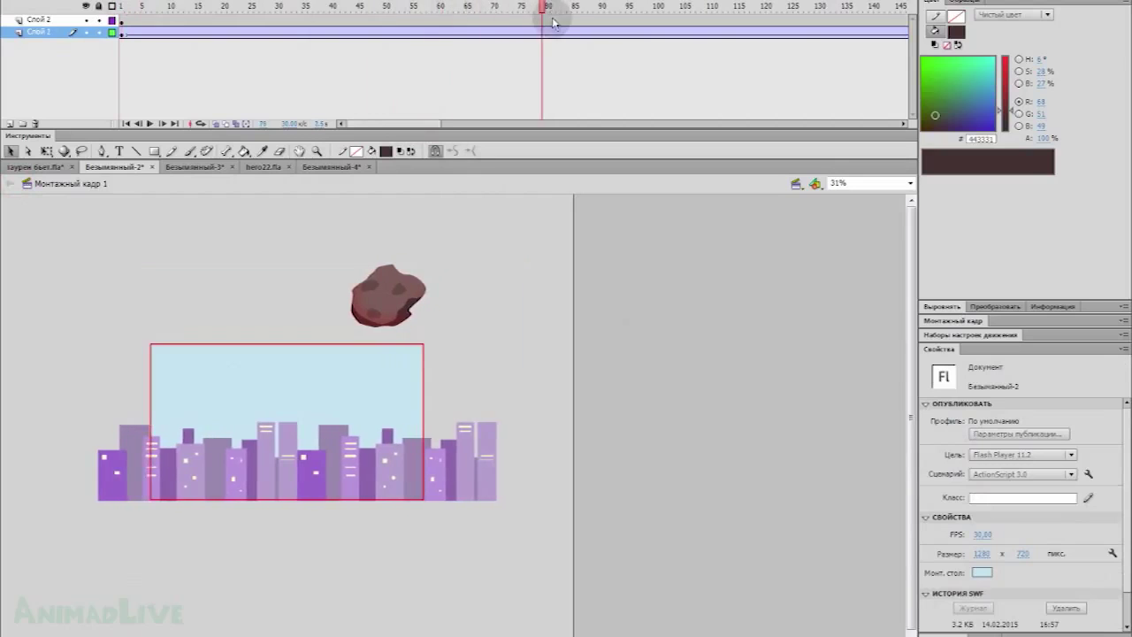
pyautogui.click(548, 33)
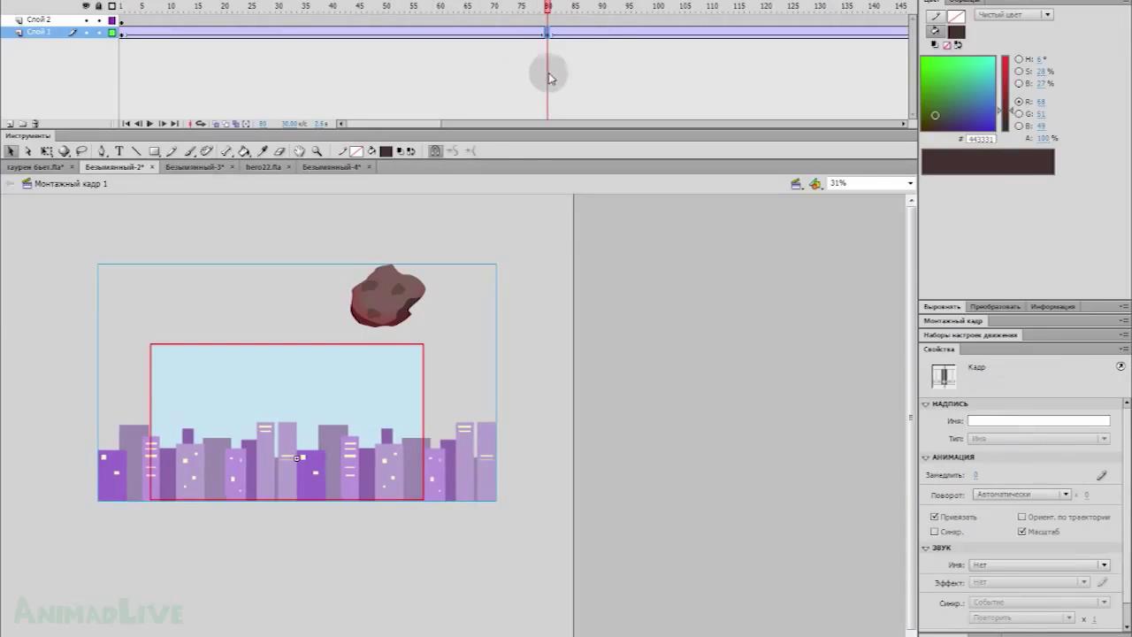
pyautogui.click(599, 32)
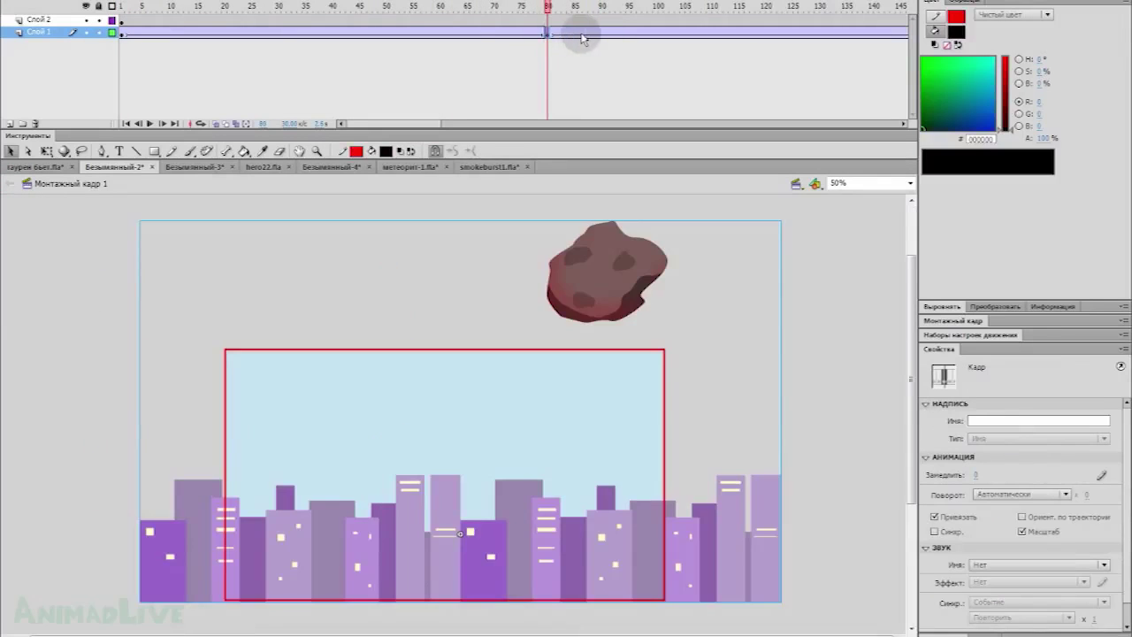
pyautogui.click(566, 33)
pyautogui.click(619, 34)
pyautogui.click(563, 32)
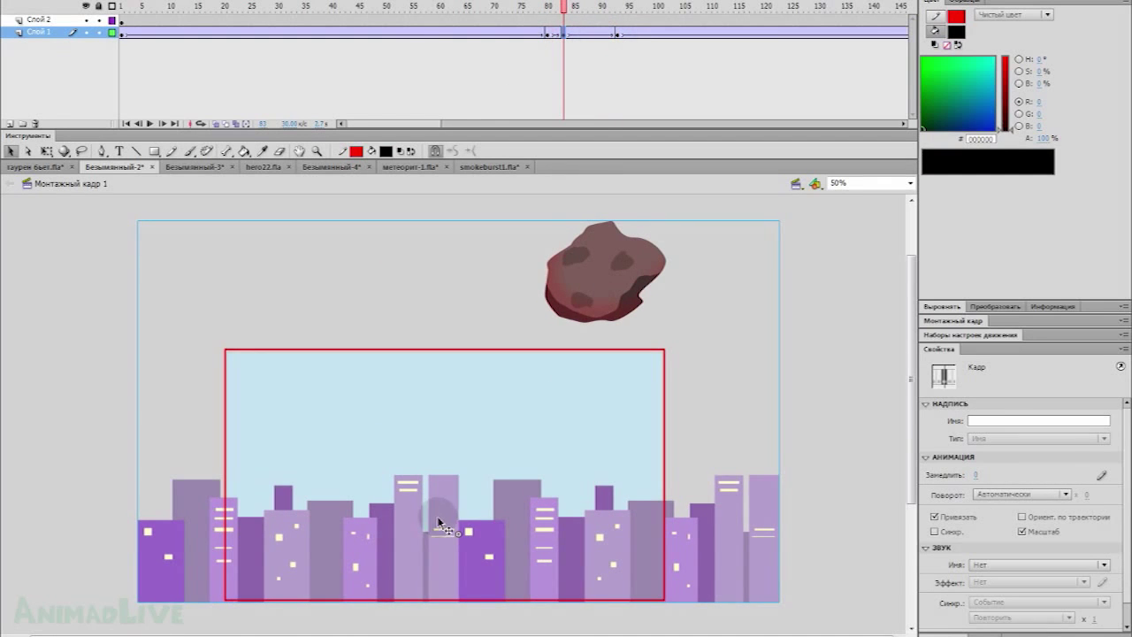
# Step: Shift the city clip slightly down and left at frame 83 to create an impact shake, and check the neighbouring keyframes
pyautogui.moveTo(418, 524); pyautogui.dragTo(403, 536)
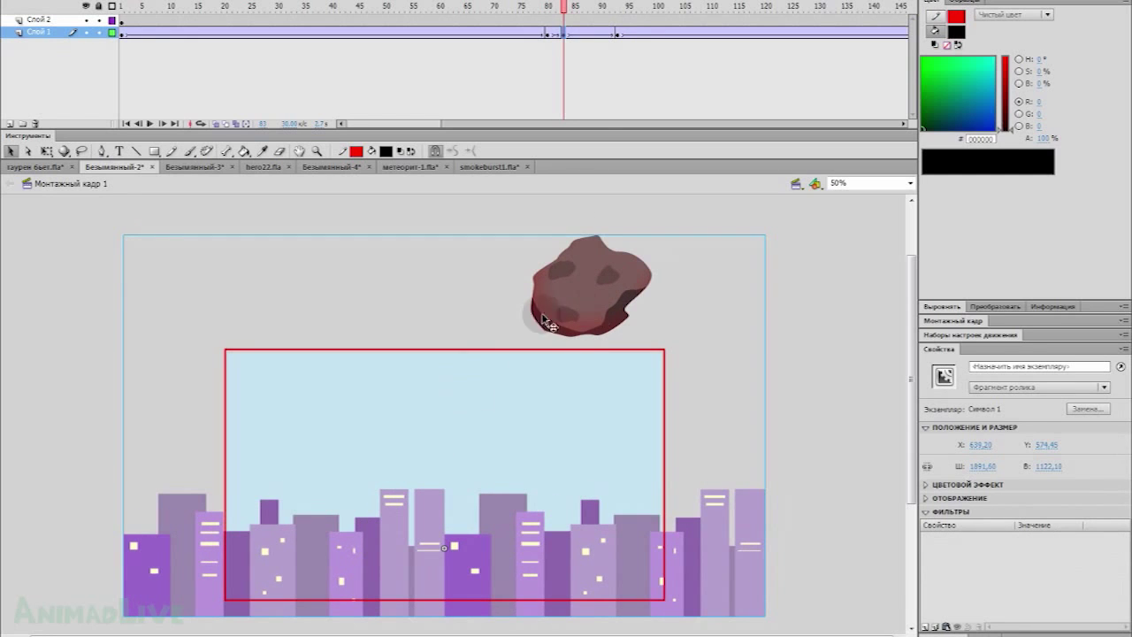
pyautogui.click(618, 34)
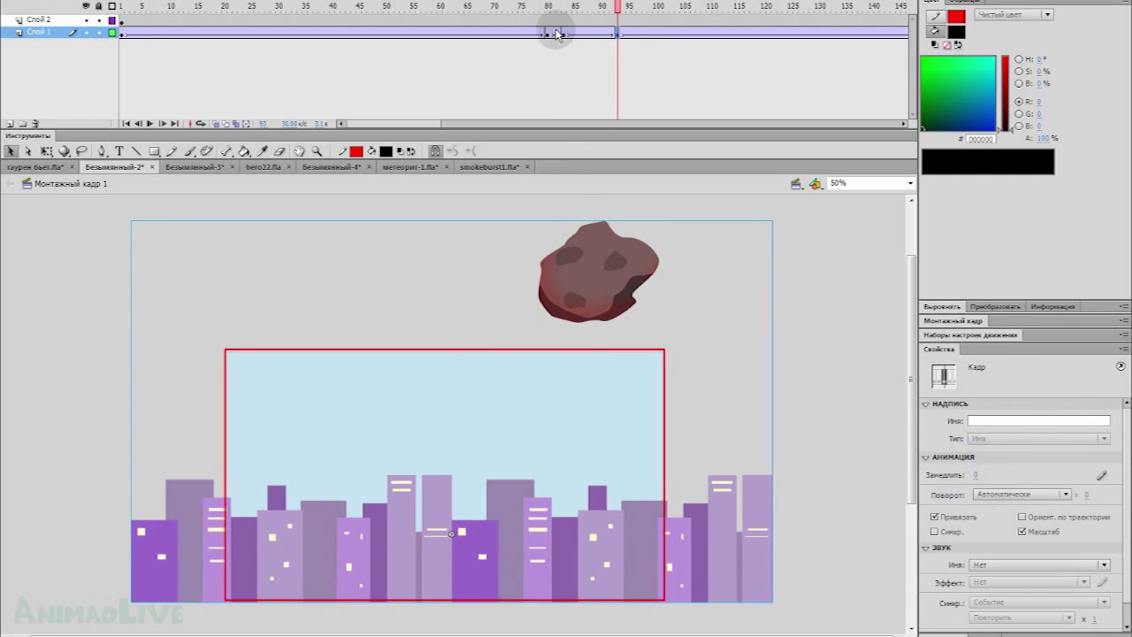
pyautogui.moveTo(622, 11)
pyautogui.mouseDown()
pyautogui.moveTo(551, 9)
pyautogui.moveTo(639, 9)
pyautogui.mouseUp()
pyautogui.click(622, 34)
# Step: Enlarge the city clip at frame 200 to about 2177 × 1292 px, move it right, and test the movie
pyautogui.moveTo(434, 124); pyautogui.dragTo(504, 124)
pyautogui.click(741, 32)
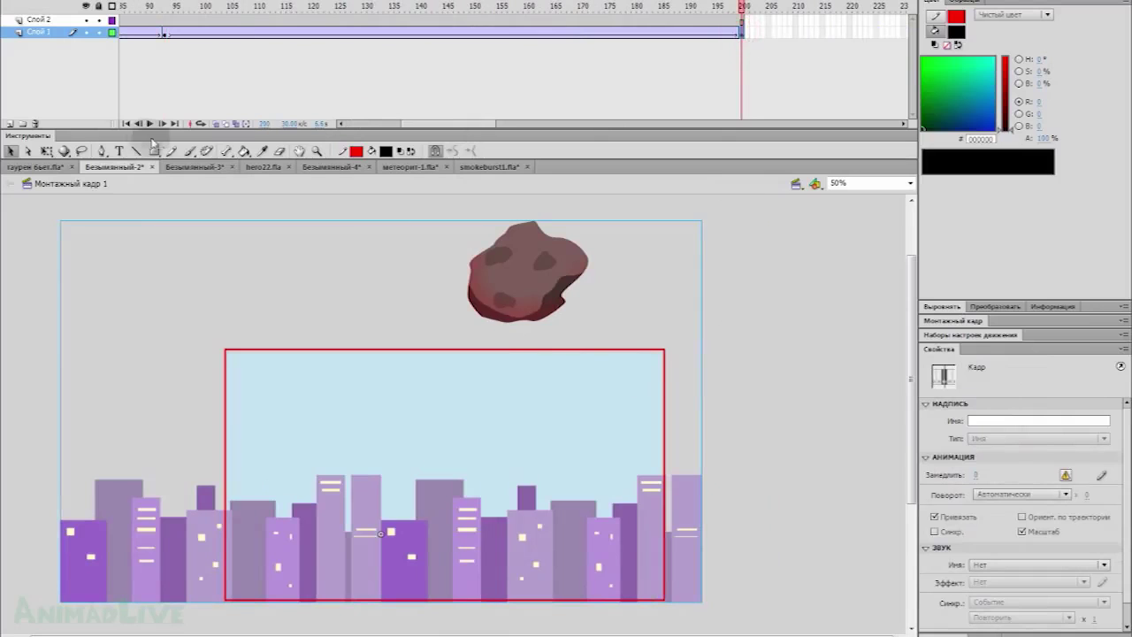
pyautogui.click(321, 236)
pyautogui.moveTo(702, 221); pyautogui.dragTo(801, 180)
pyautogui.moveTo(342, 551); pyautogui.dragTo(396, 550)
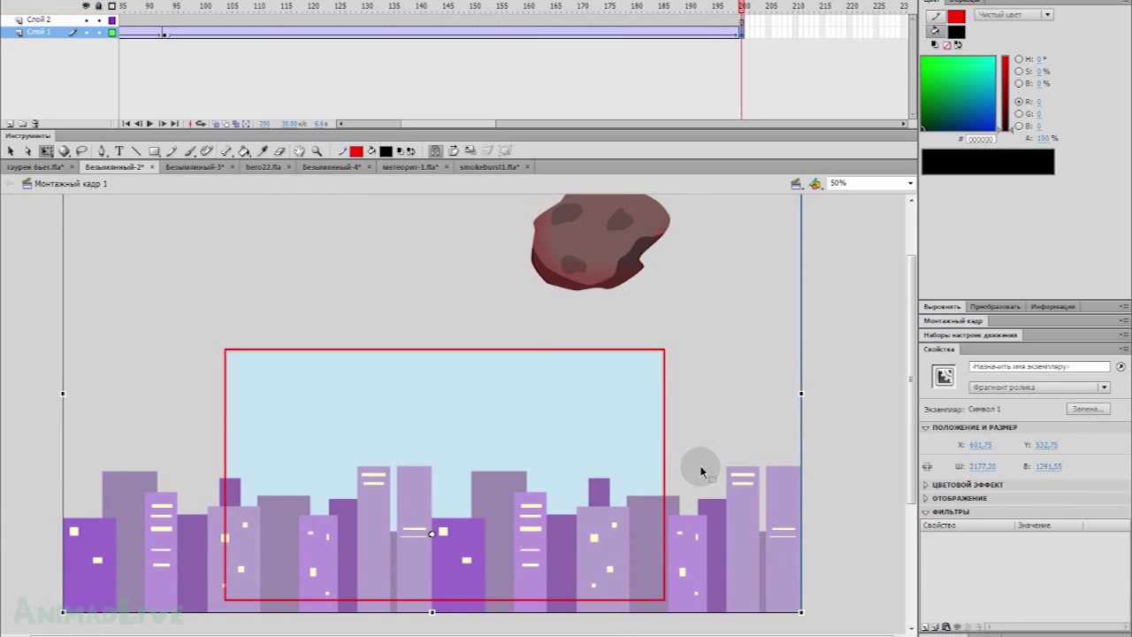
pyautogui.hotkey('ctrl', 'Return')
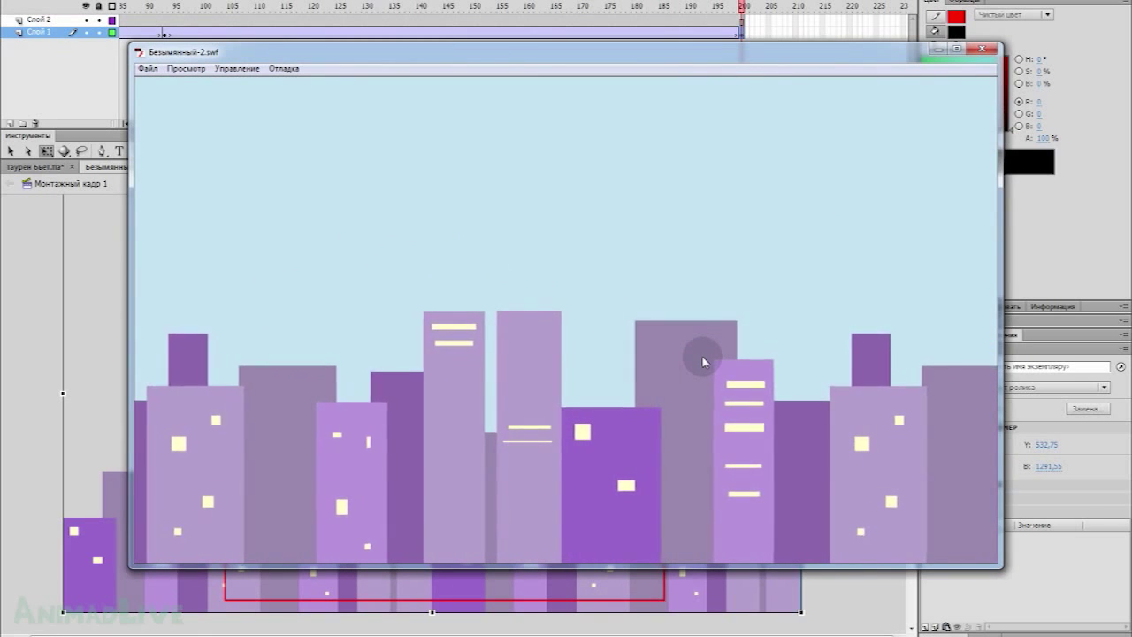
pyautogui.click(982, 48)
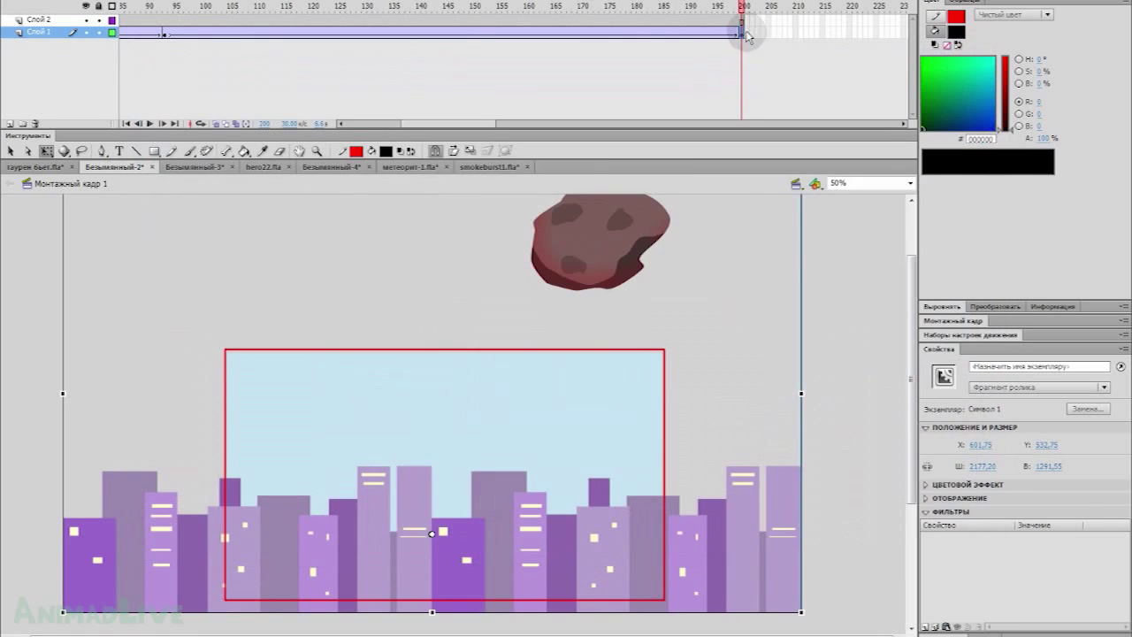
# Step: Move the enlarged city clip further right at frame 200, scrub through the timeline and test the movie again
pyautogui.moveTo(327, 559); pyautogui.dragTo(382, 559)
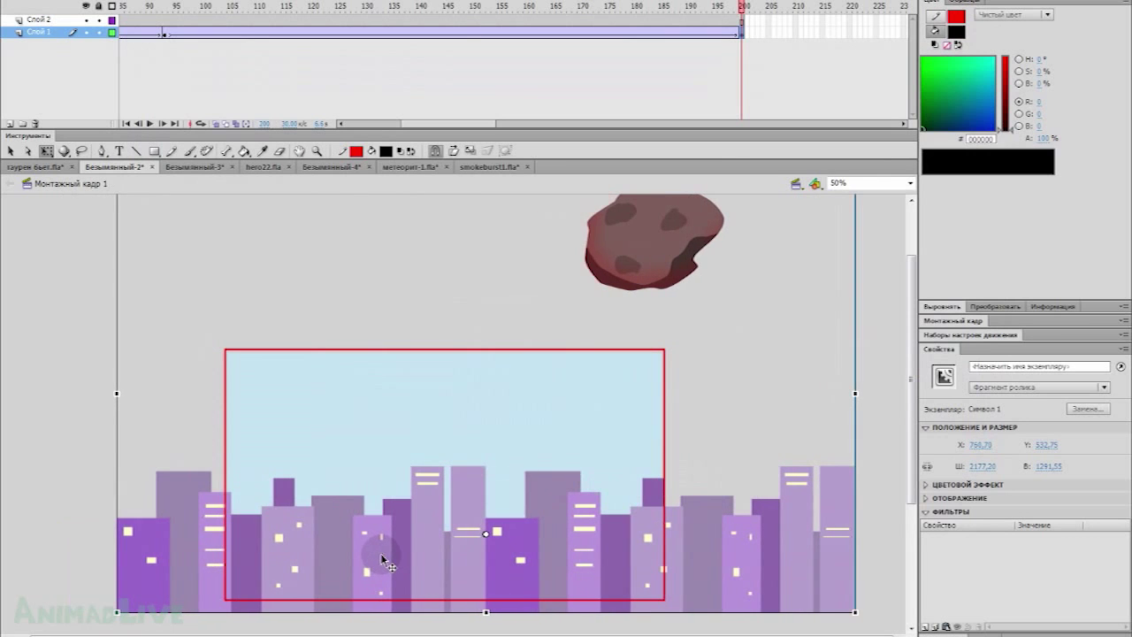
pyautogui.hotkey('ctrl', 'Return')
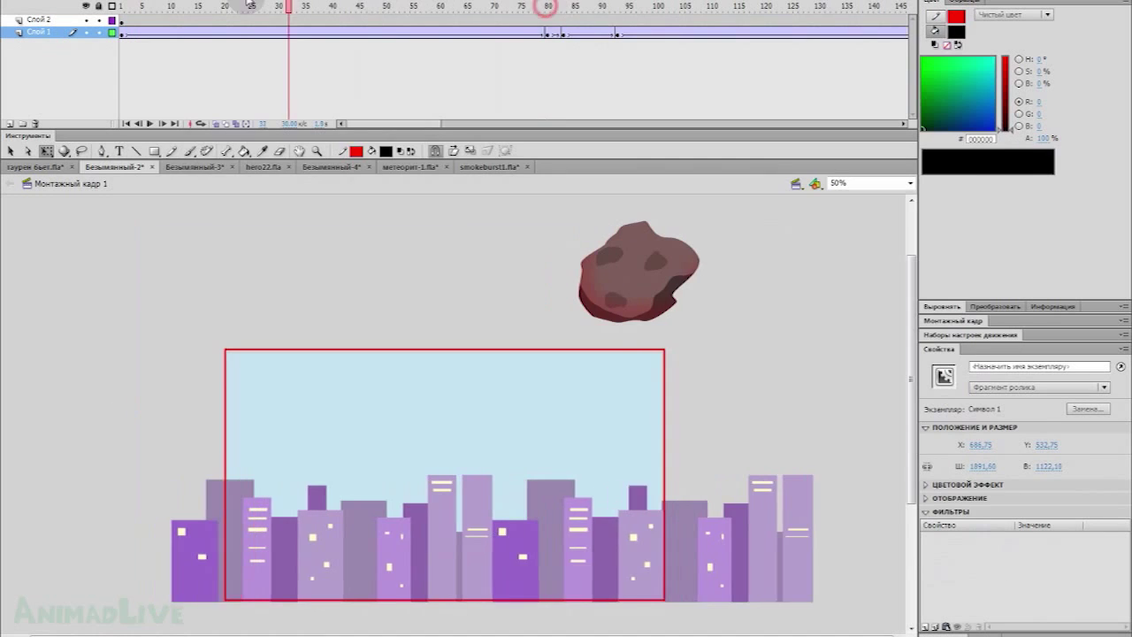
pyautogui.moveTo(251, 5); pyautogui.dragTo(686, 19)
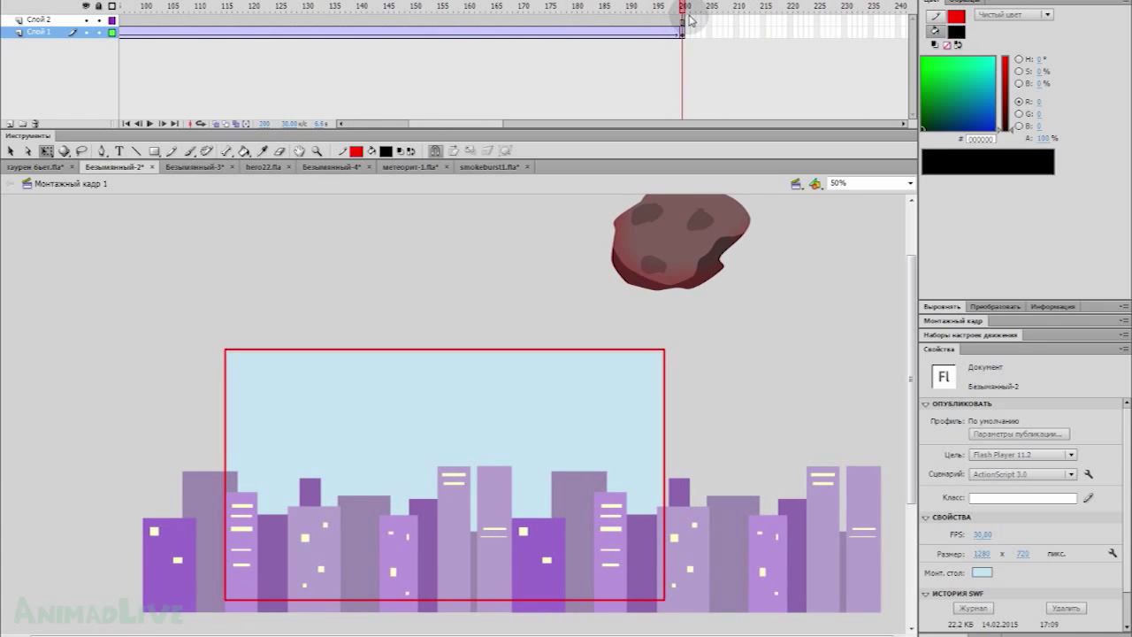
pyautogui.hotkey('ctrl', 'Return')
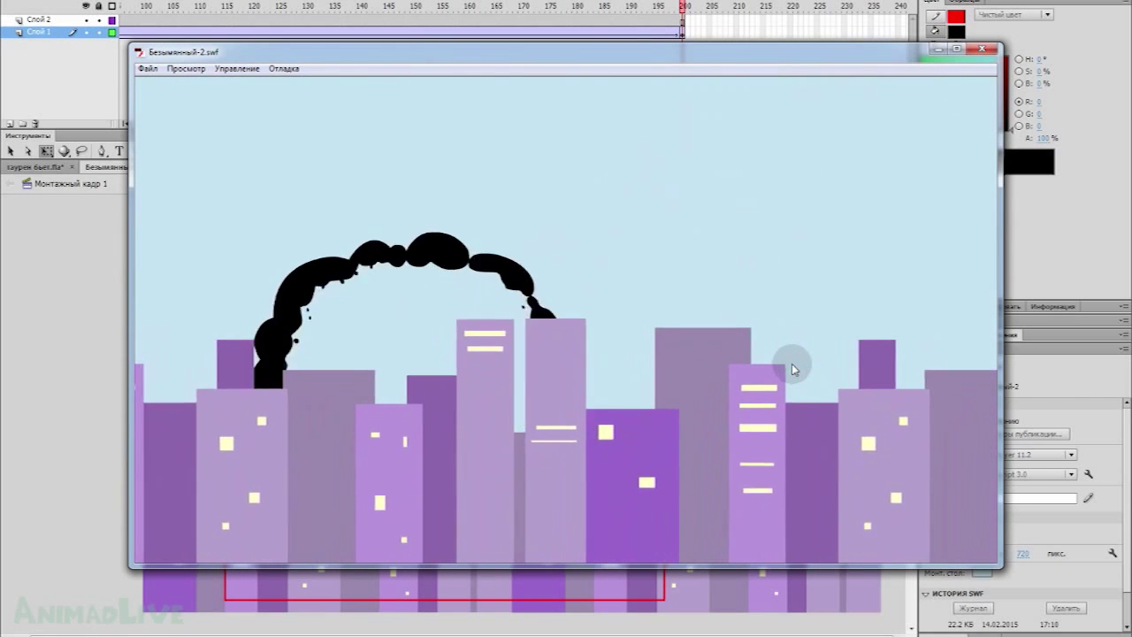
pyautogui.click(980, 49)
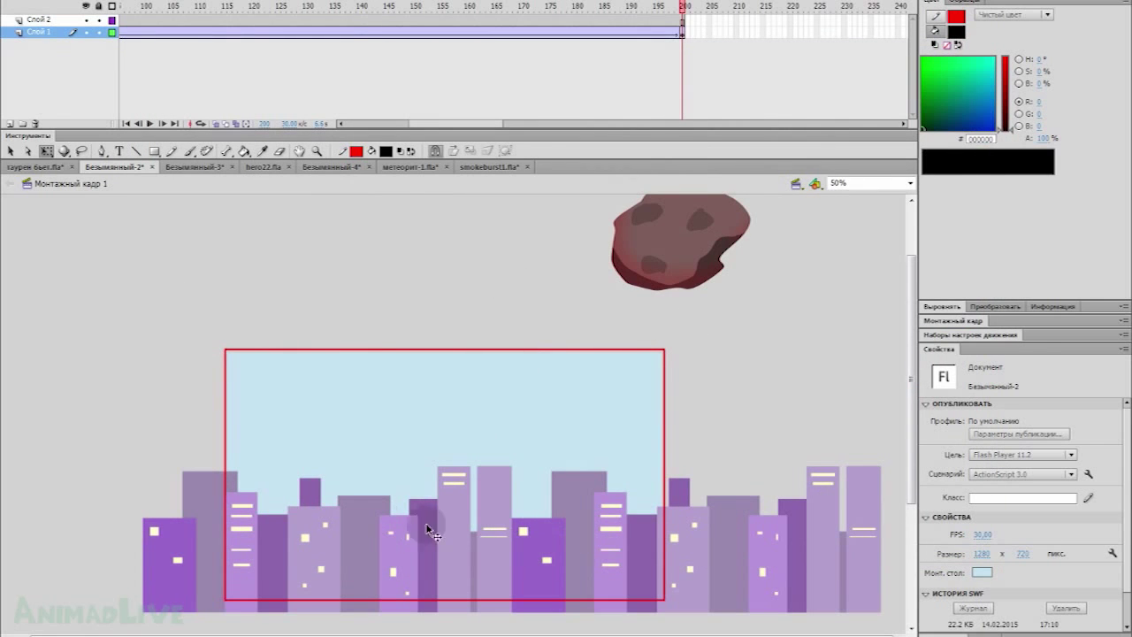
# Step: Examine how the enlarged city clip and asteroid sit around the red stage border at frame 200
pyautogui.click(731, 212)
pyautogui.click(566, 516)
pyautogui.scroll(1, 566, 516)
pyautogui.scroll(-3, 500, 456)
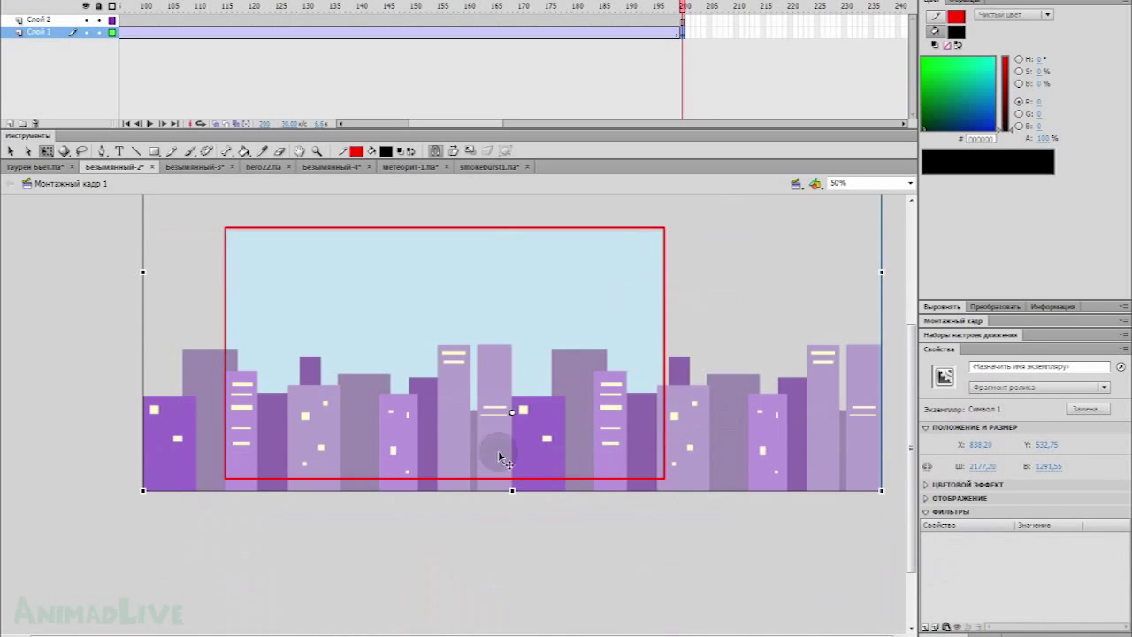
pyautogui.scroll(3, 540, 447)
pyautogui.scroll(-2, 523, 434)
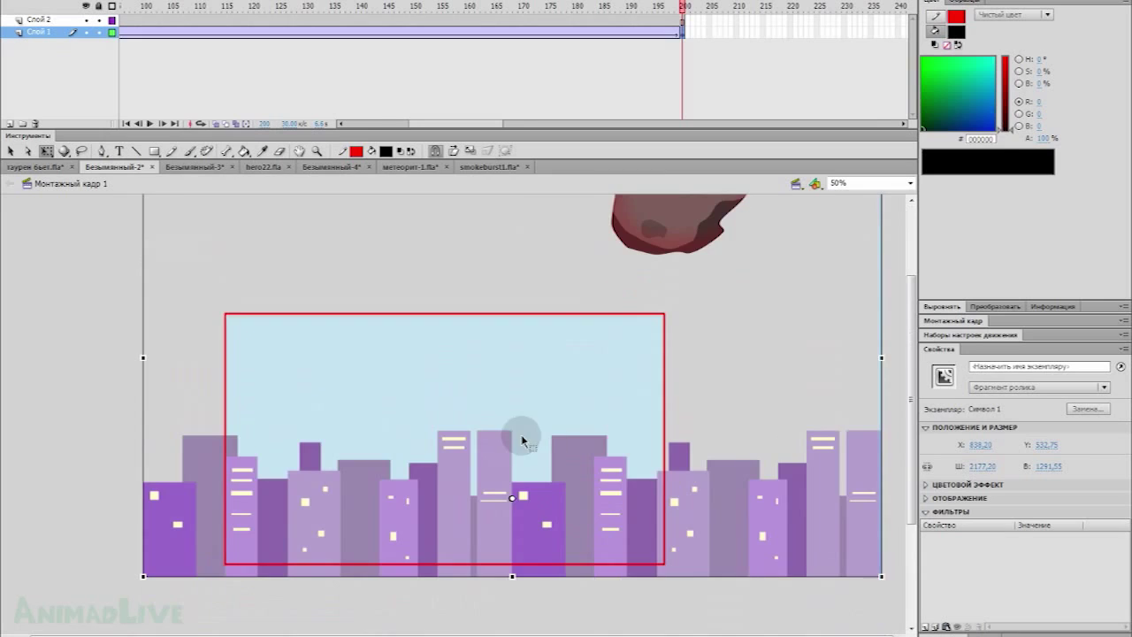
pyautogui.scroll(1, 522, 434)
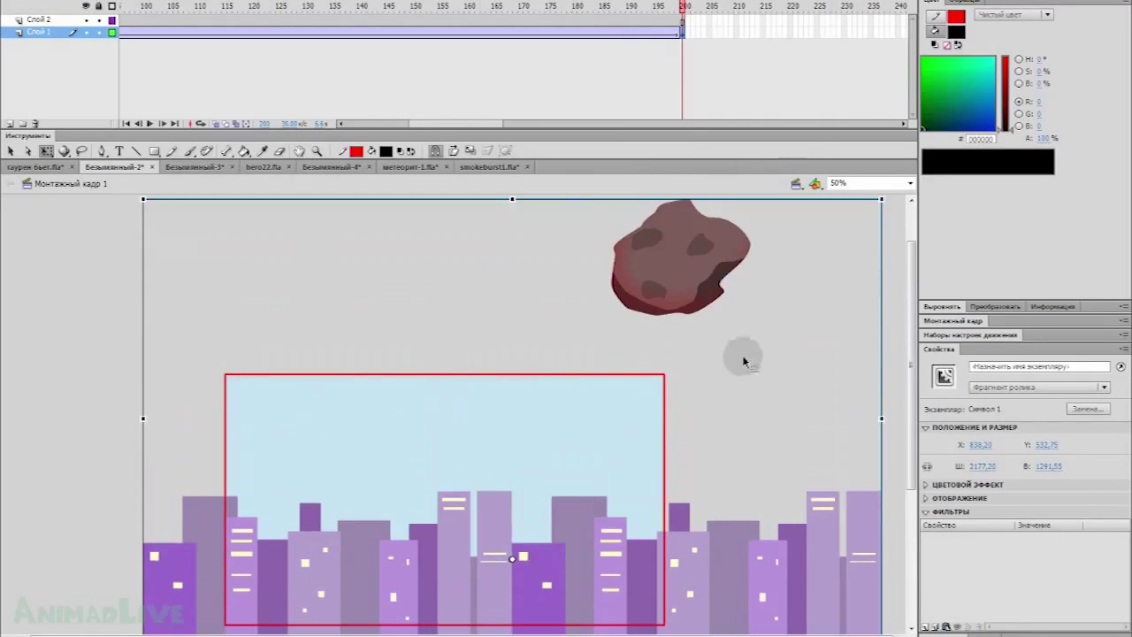
pyautogui.click(139, 314)
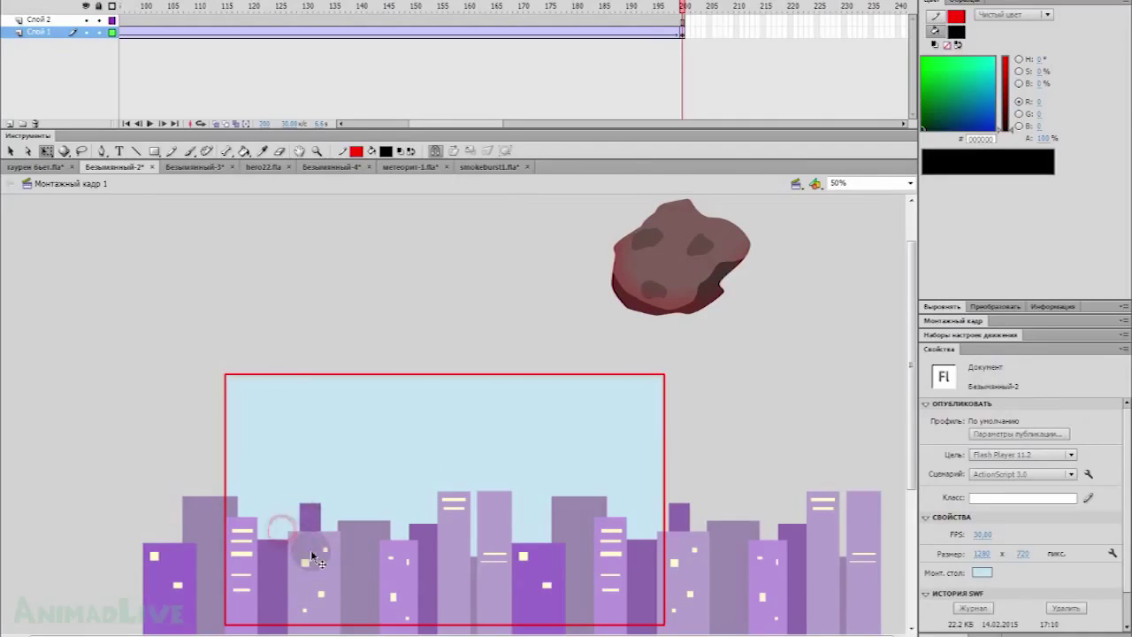
pyautogui.click(255, 358)
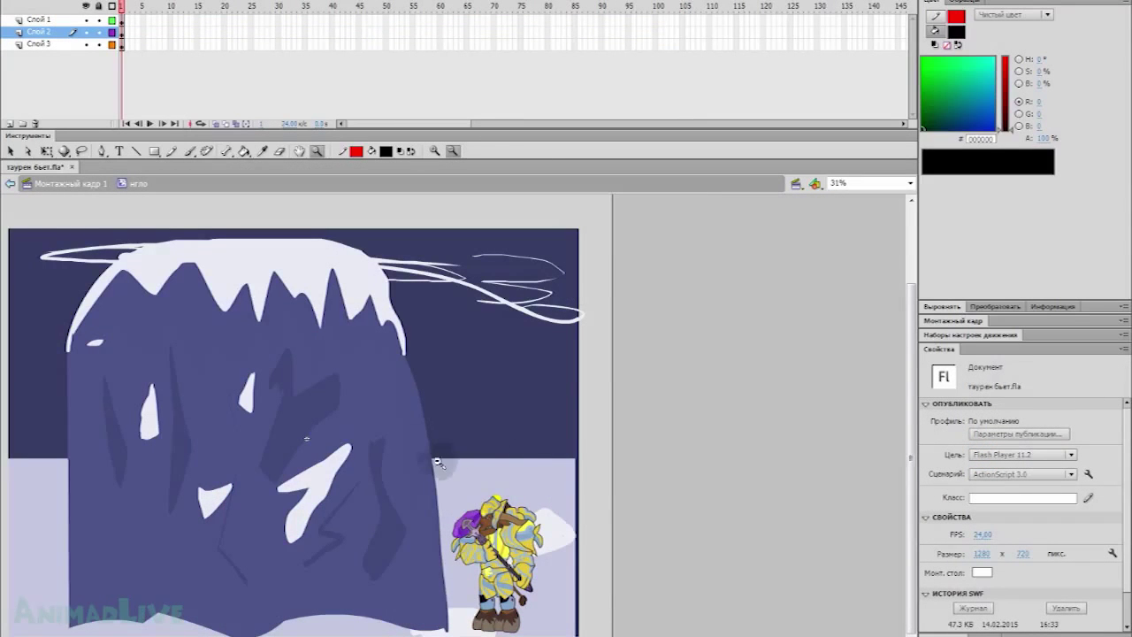
# Step: Leave the нгло clip in таурен бьет.fla and show the whole mountain scene at frame 1 of Слой 1
pyautogui.click(10, 184)
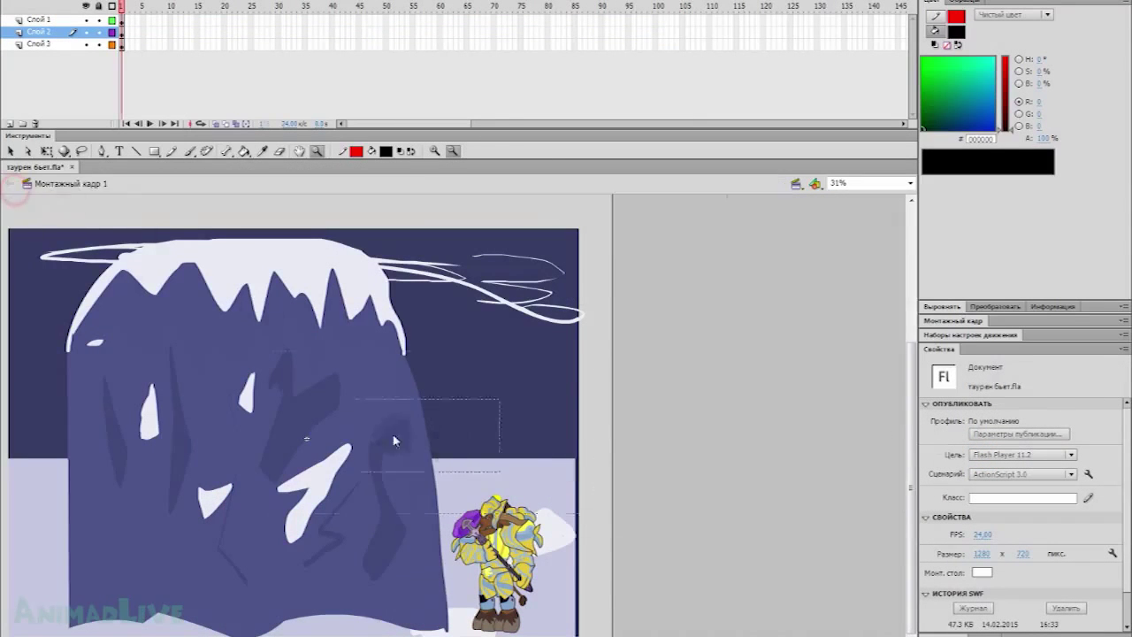
pyautogui.click(14, 152)
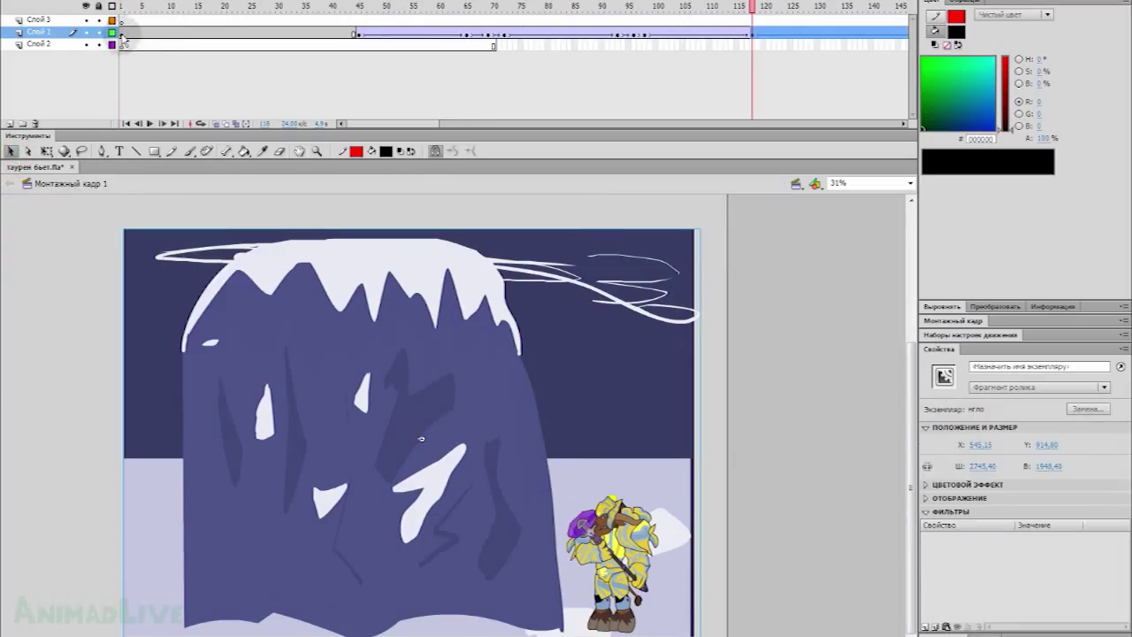
pyautogui.click(124, 38)
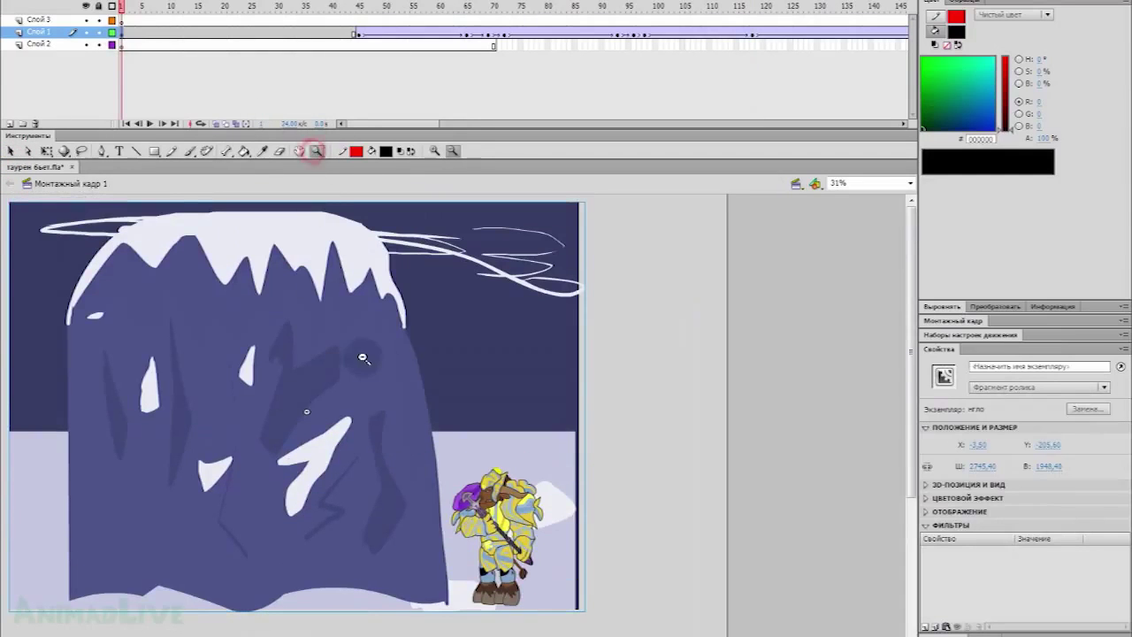
pyautogui.click(372, 371)
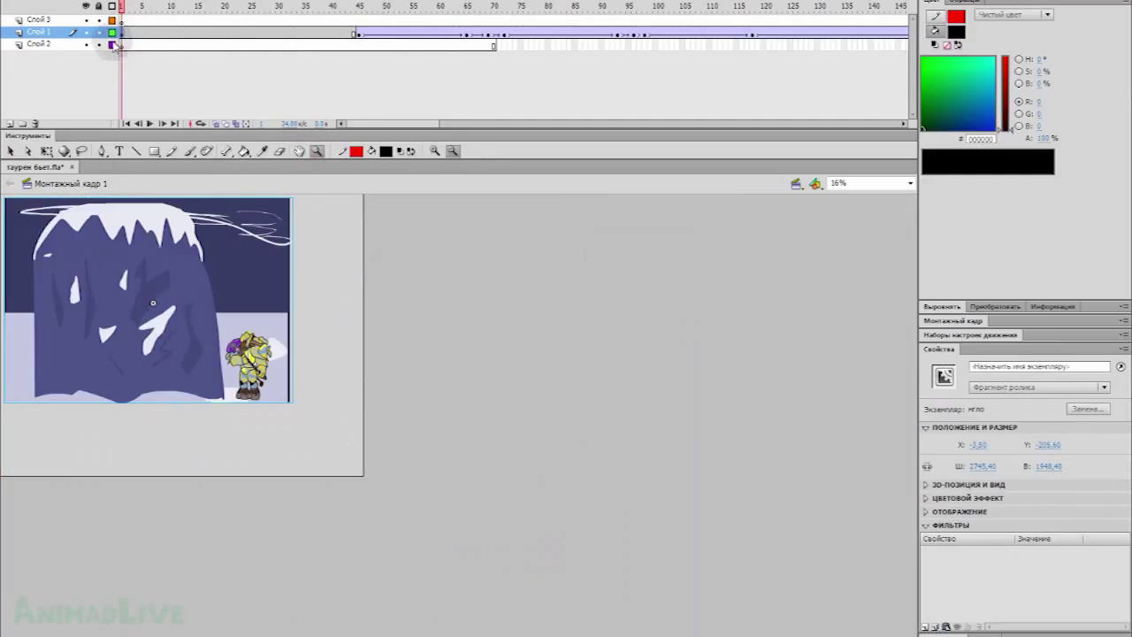
# Step: Show all layers as outlines to examine the stage area behind the mountain clip, and restore the filled view
pyautogui.click(112, 6)
pyautogui.moveTo(343, 431); pyautogui.dragTo(140, 318)
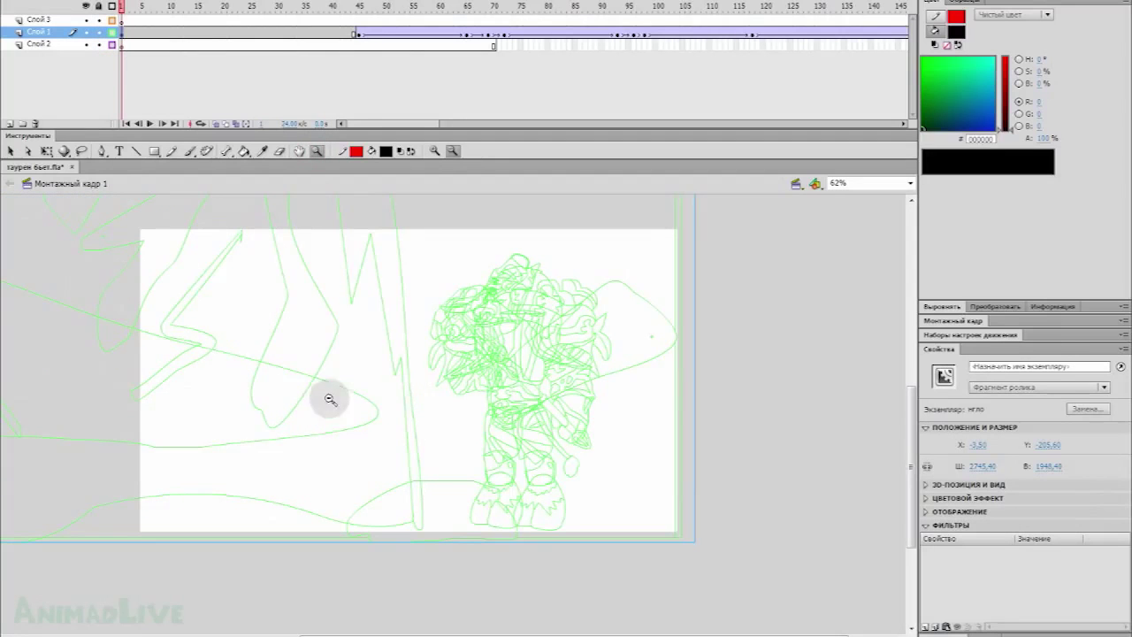
pyautogui.click(377, 401)
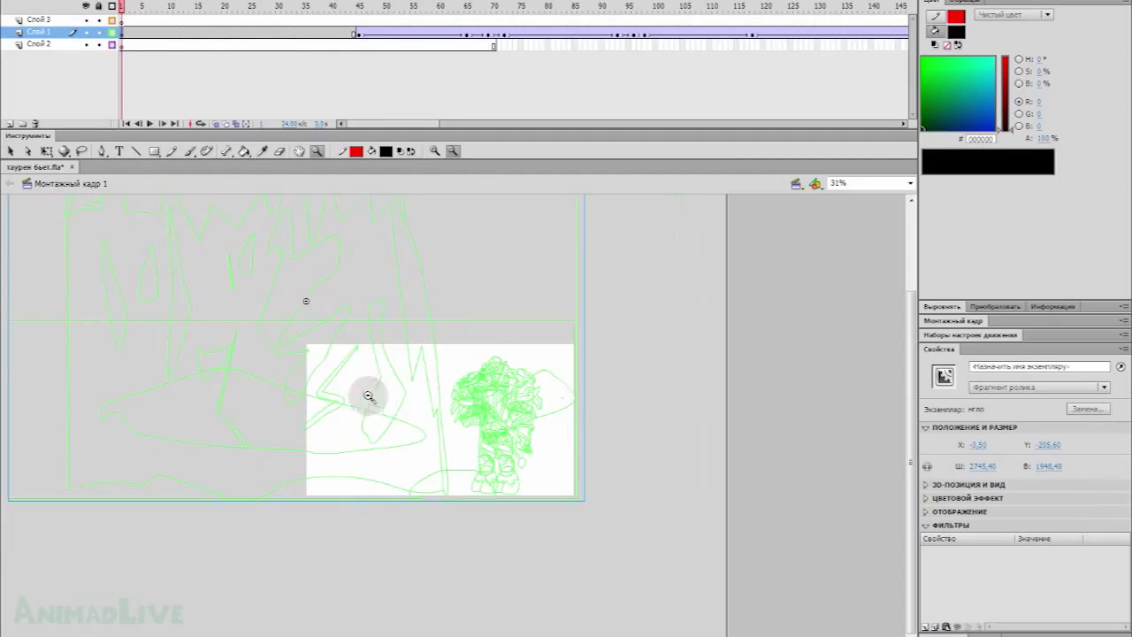
pyautogui.click(343, 288)
pyautogui.click(112, 32)
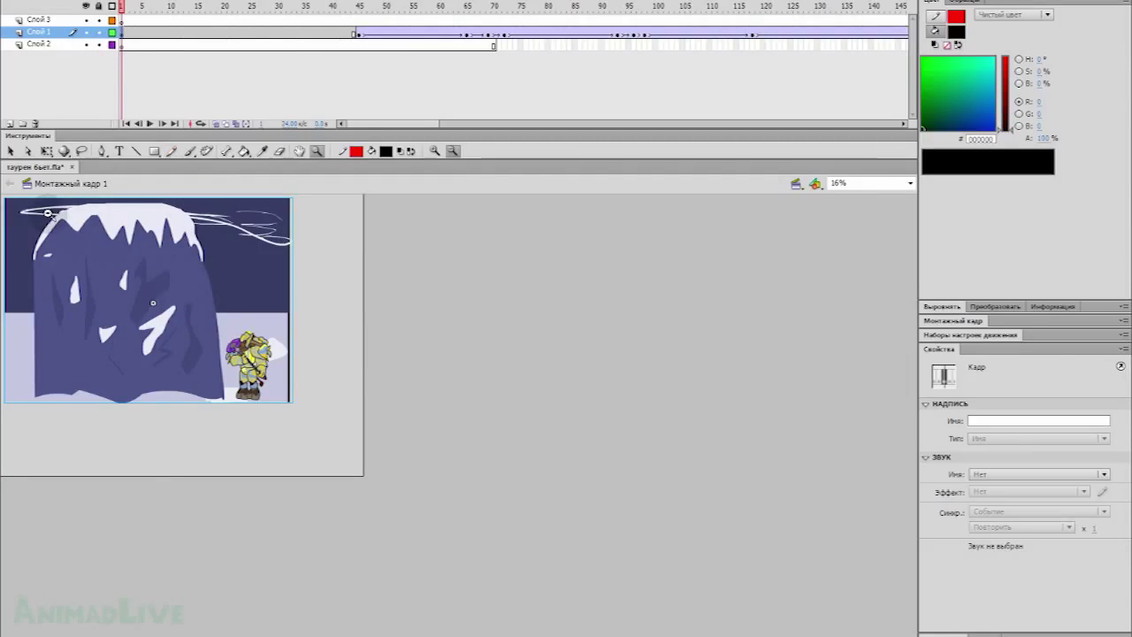
# Step: Scrub the mountain scene's timeline from frame 1 to frame 125 and test the movie to review its camera movement
pyautogui.click(11, 151)
pyautogui.moveTo(123, 7); pyautogui.dragTo(790, 7)
pyautogui.click(189, 254)
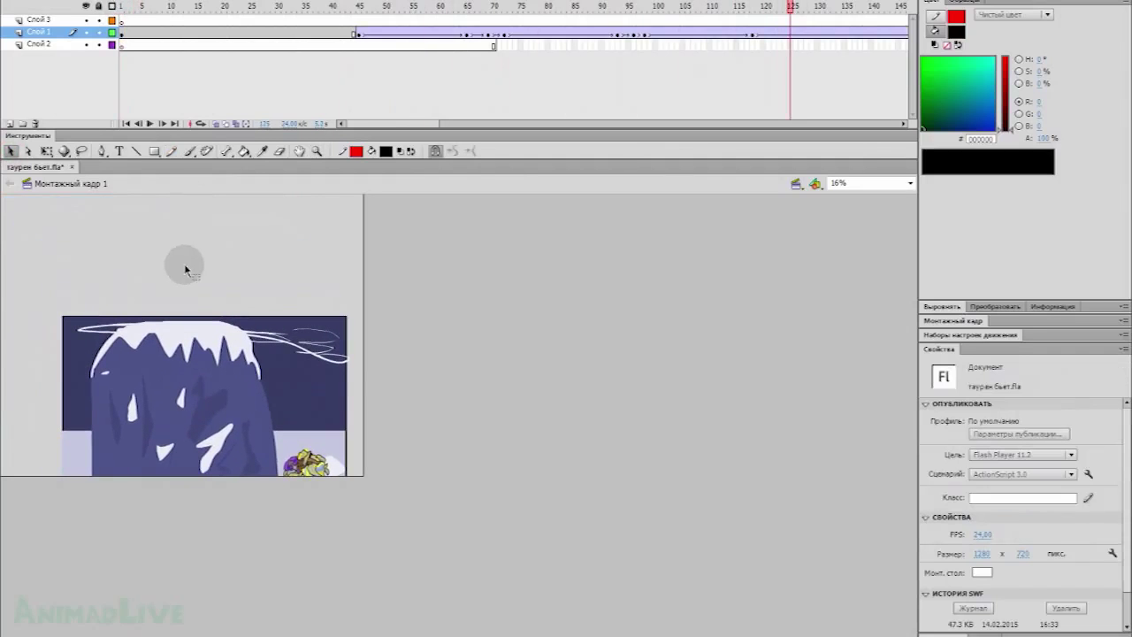
pyautogui.hotkey('ctrl', 'Return')
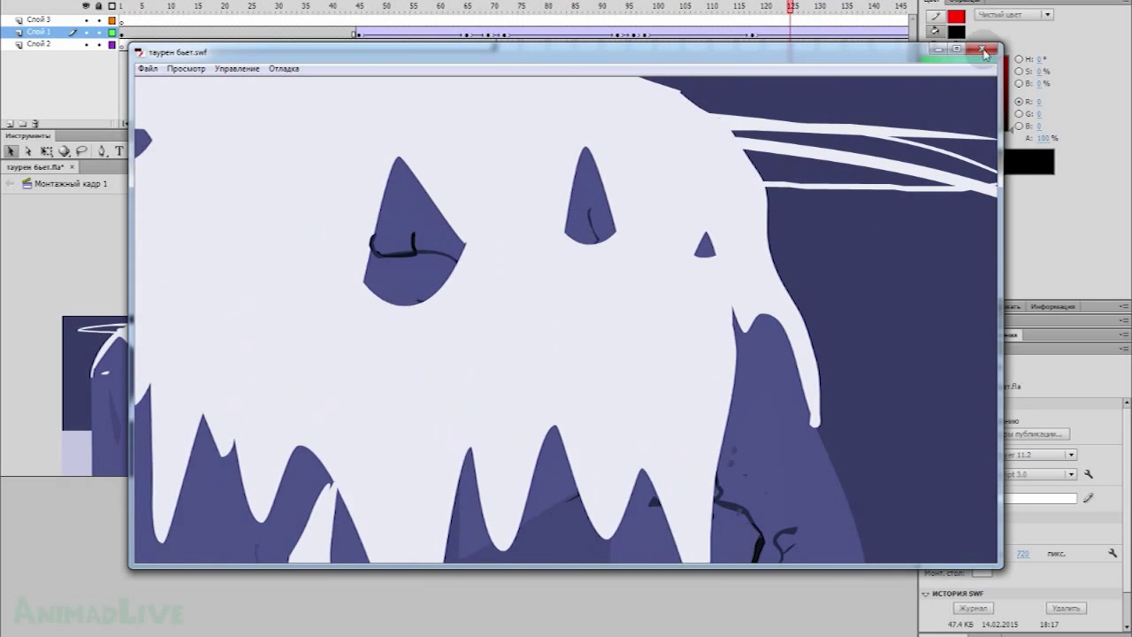
pyautogui.hotkey('ctrl', 'w')
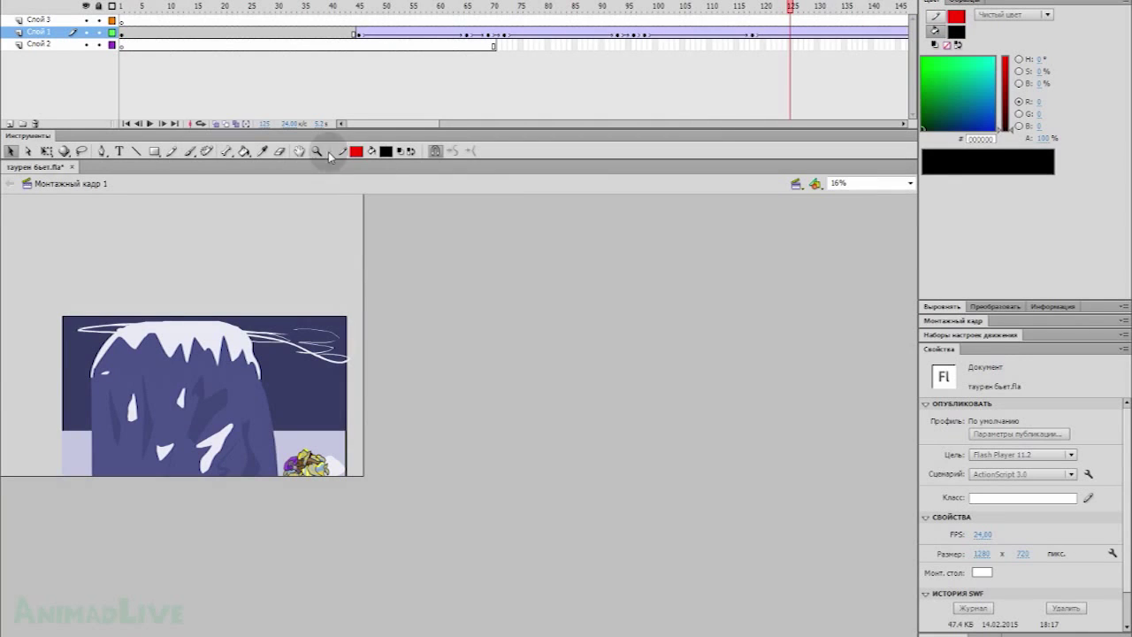
# Step: Switch back to the Безымянный-2 city scene and test the finished movie
pyautogui.click(359, 18)
pyautogui.press('Return')
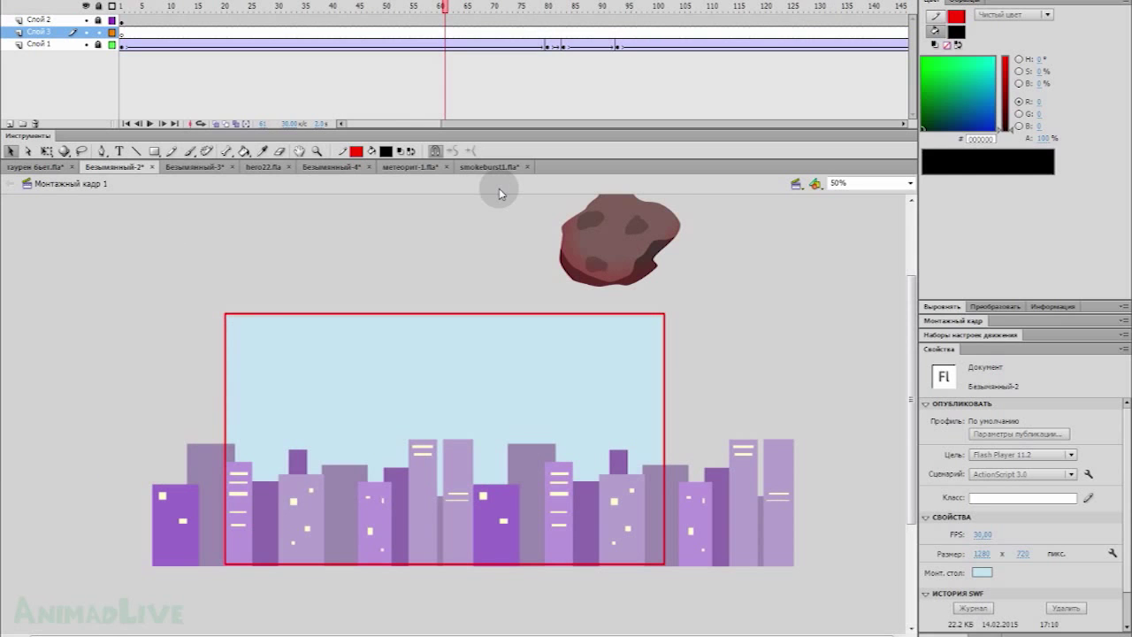
pyautogui.hotkey('ctrl', 'Return')
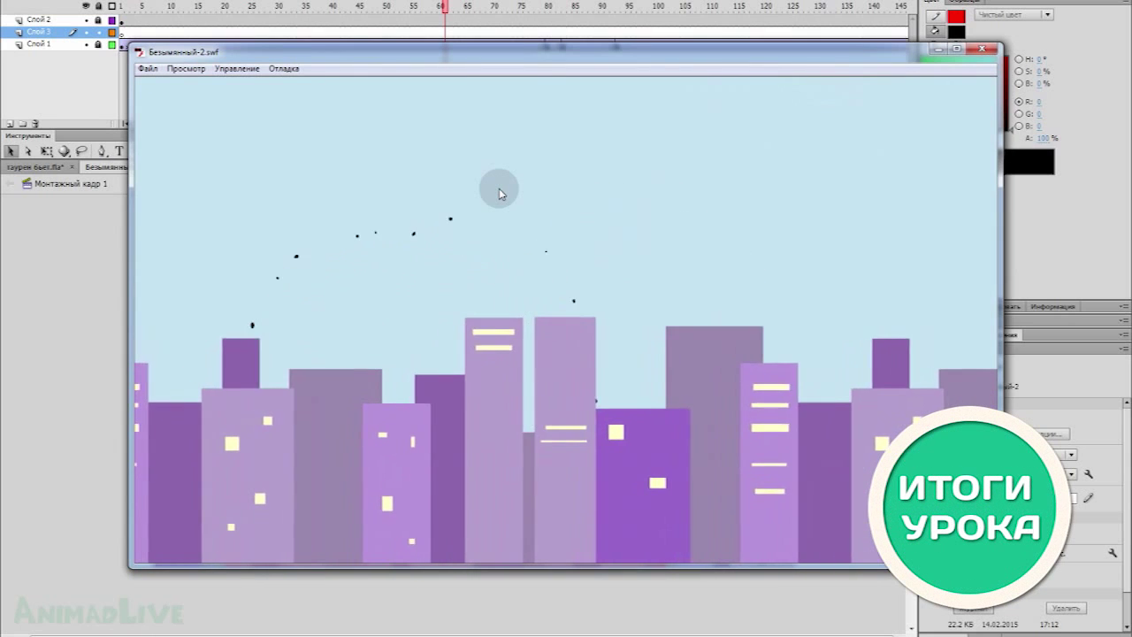
pyautogui.click(980, 49)
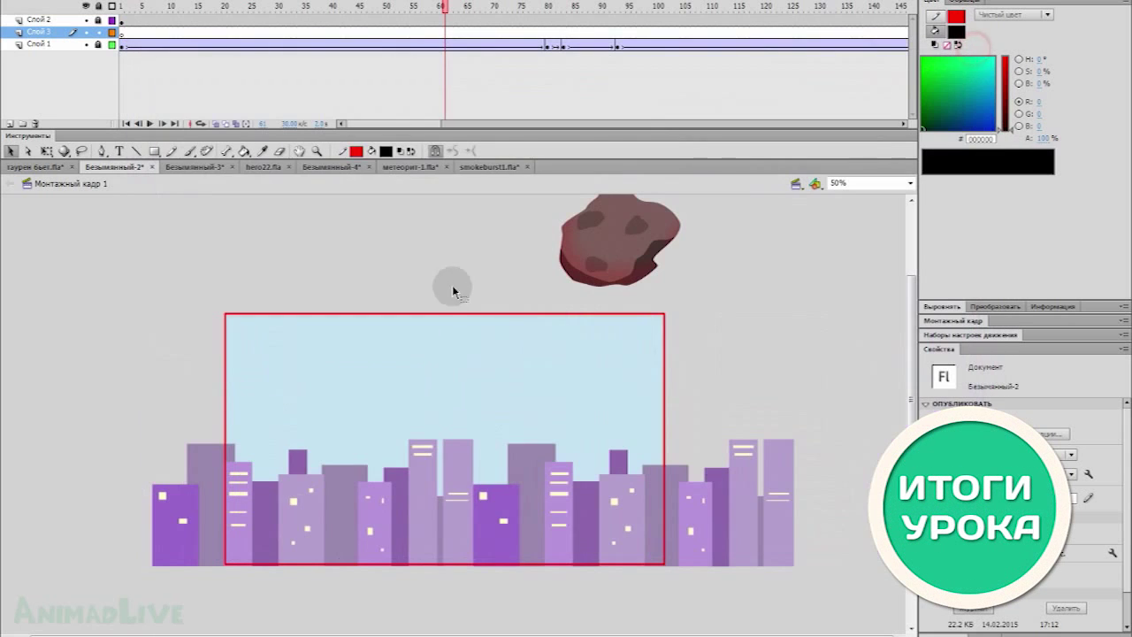